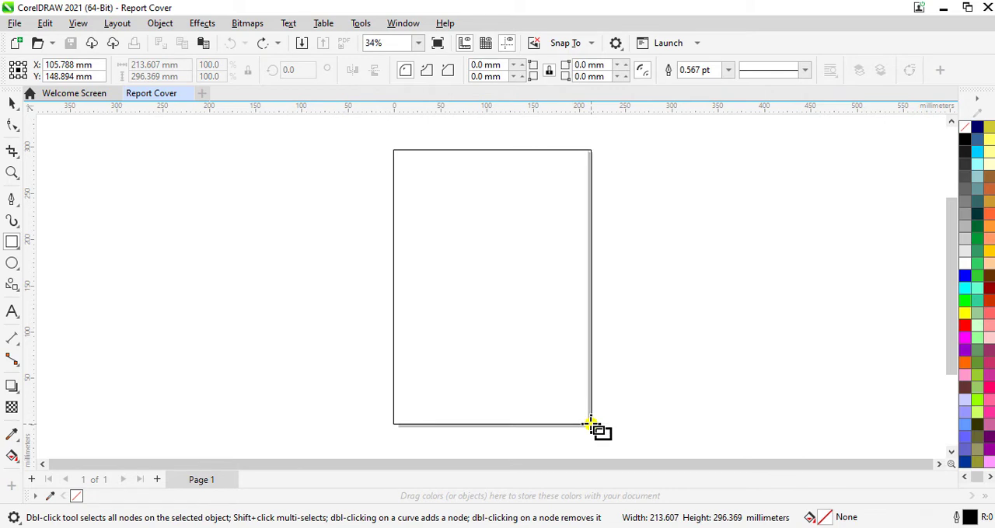
- Draw a rectangle about 210 by 297 mm covering the page and set its outline width to Hairline
drag(590, 426, 588, 425)
click(728, 70)
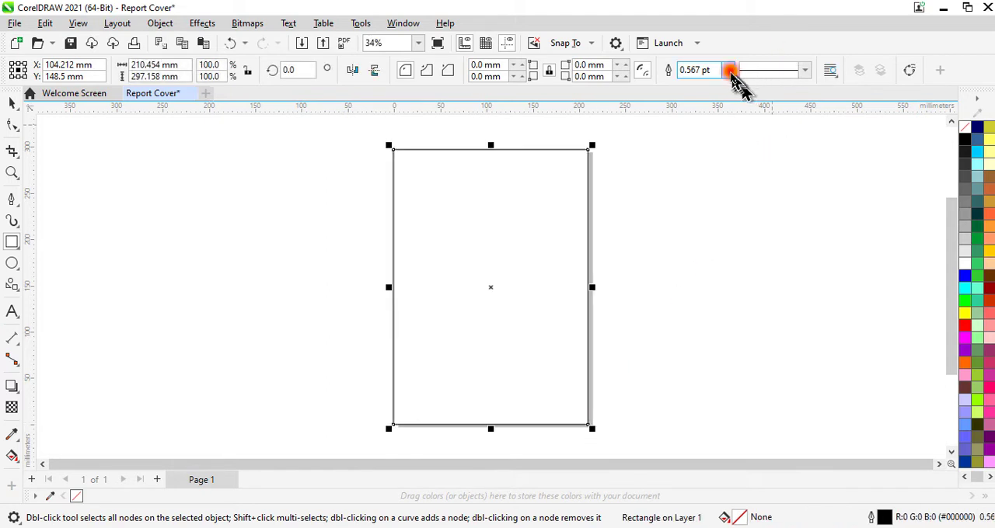
click(701, 96)
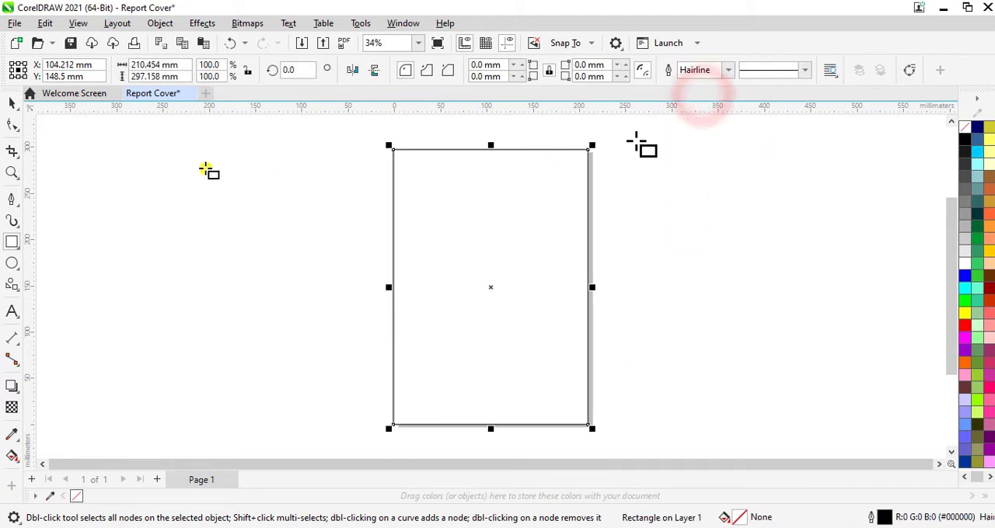
click(12, 104)
click(156, 261)
- Draw a square about 89 mm wide near the middle of the page and rotate it 45 degrees
scroll(579, 268, up, 1)
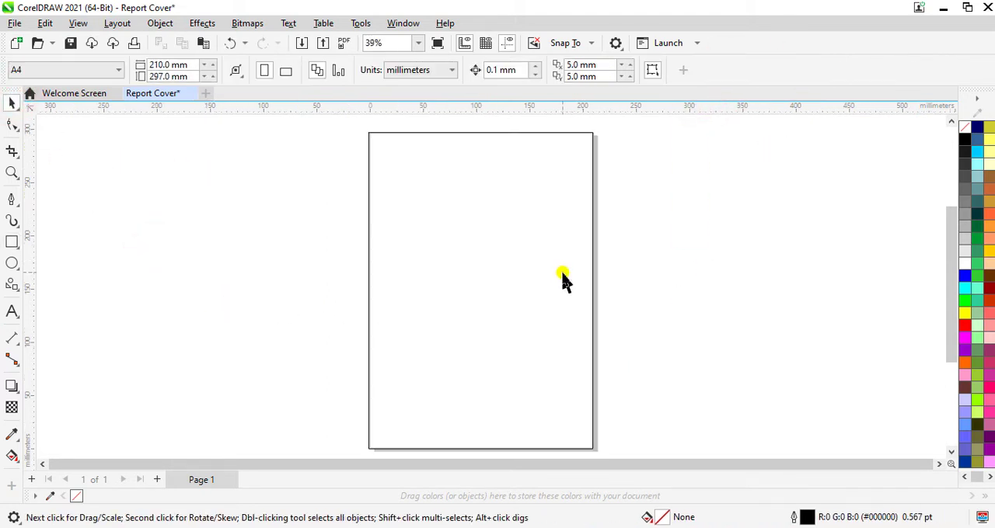
click(11, 242)
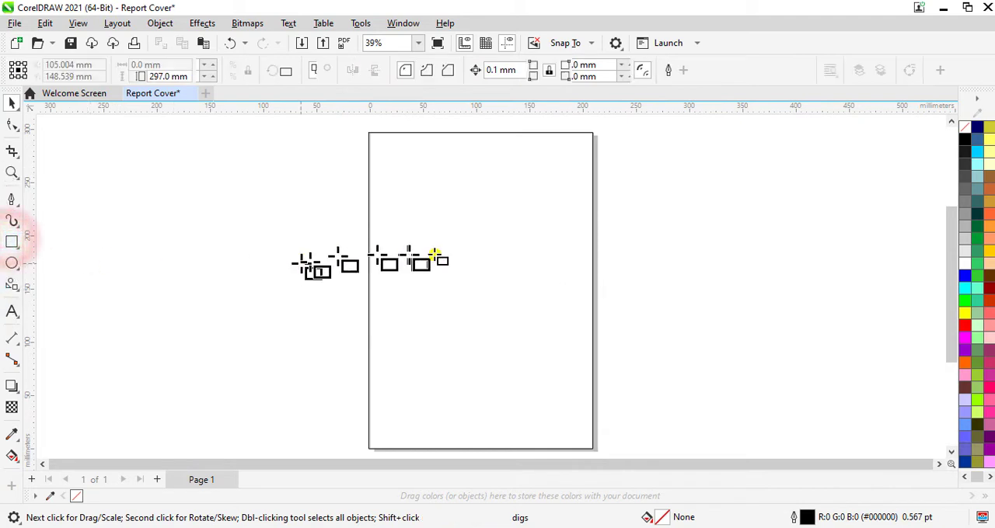
drag(446, 238, 541, 333)
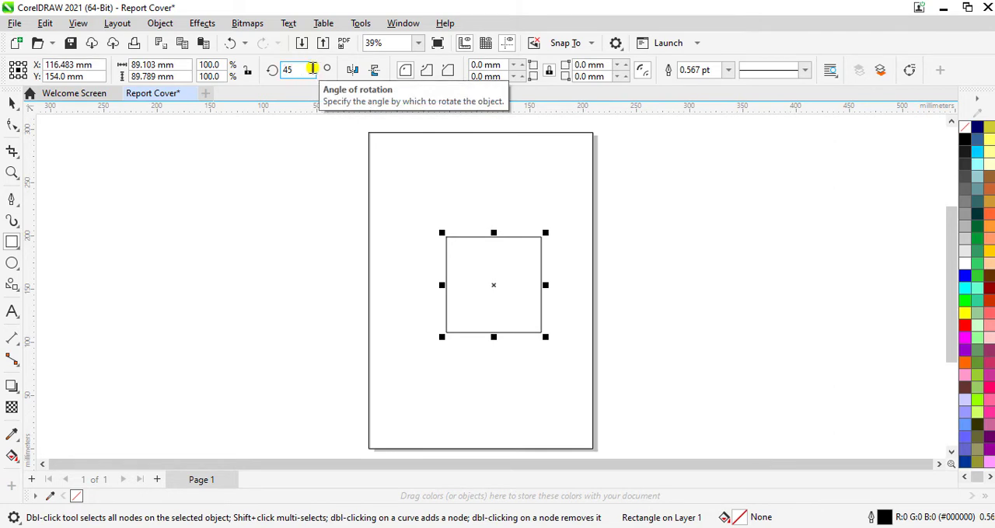
key(Return)
- Resize the diamond to 130 by 130 mm and move it up into the upper half of the page
click(185, 65)
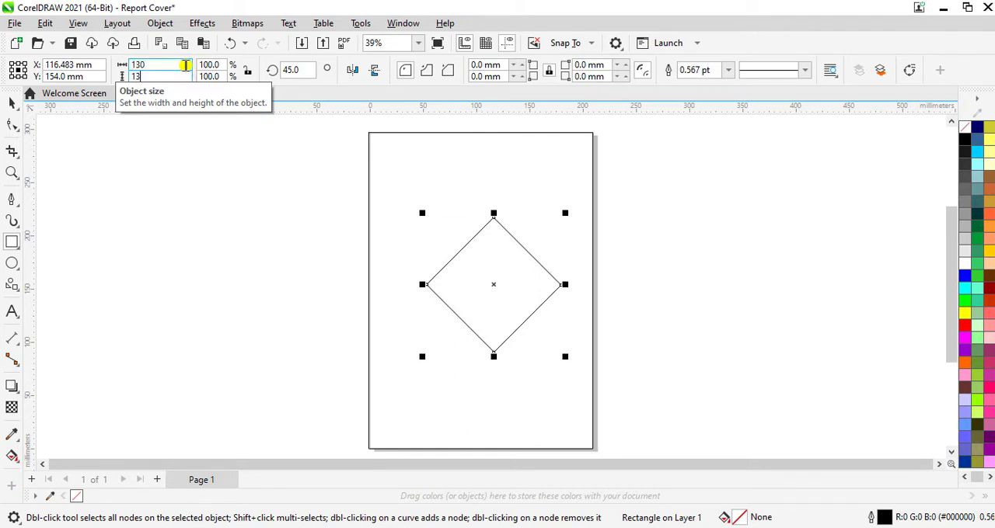
key(Return)
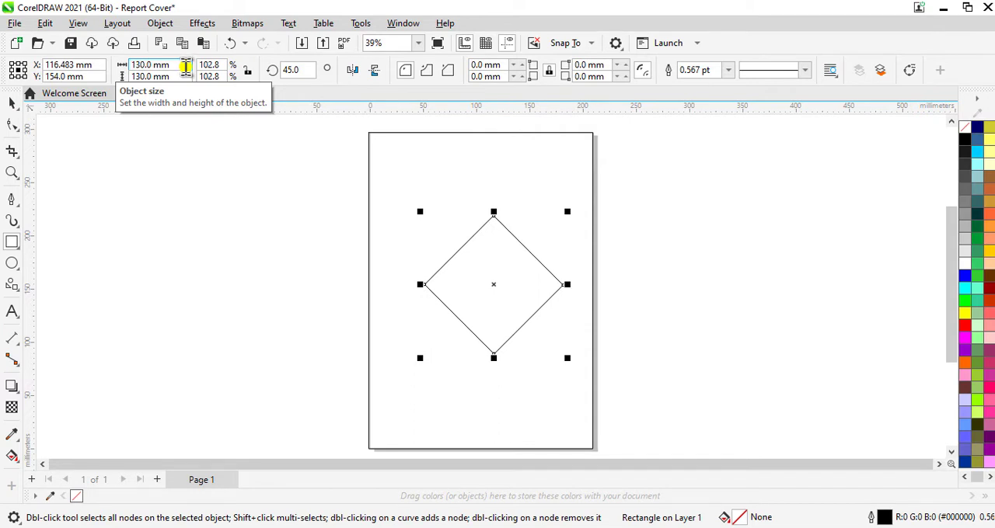
drag(493, 284, 490, 254)
click(490, 254)
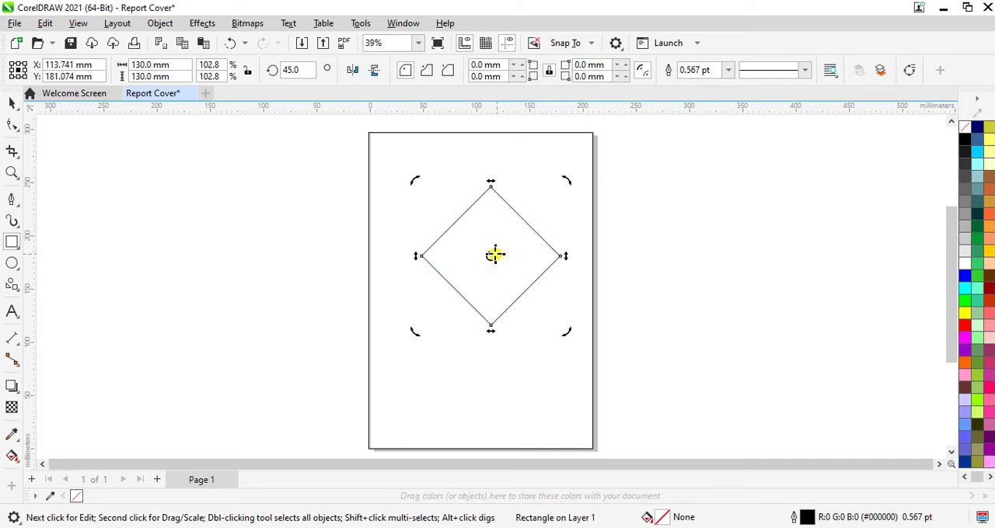
- Draw a horizontal bar about 18.5 mm high outside the page, beside its left edge, and set its width to 70 mm
click(13, 102)
click(12, 241)
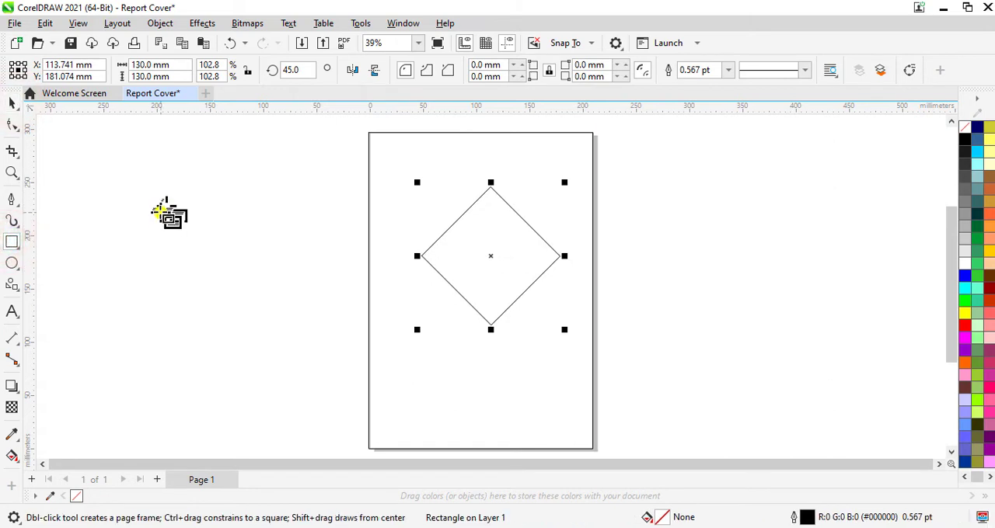
click(160, 217)
drag(263, 220, 288, 236)
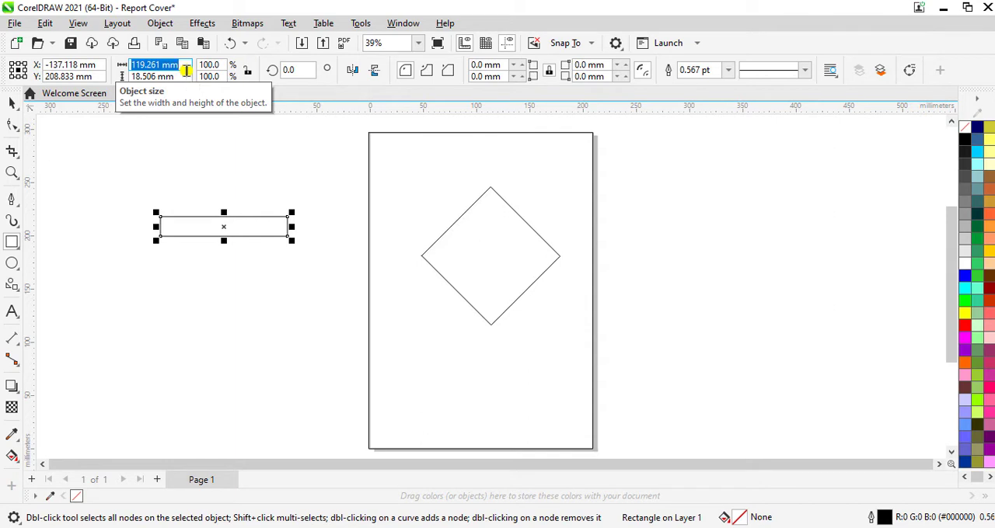
text(0)
key(Return)
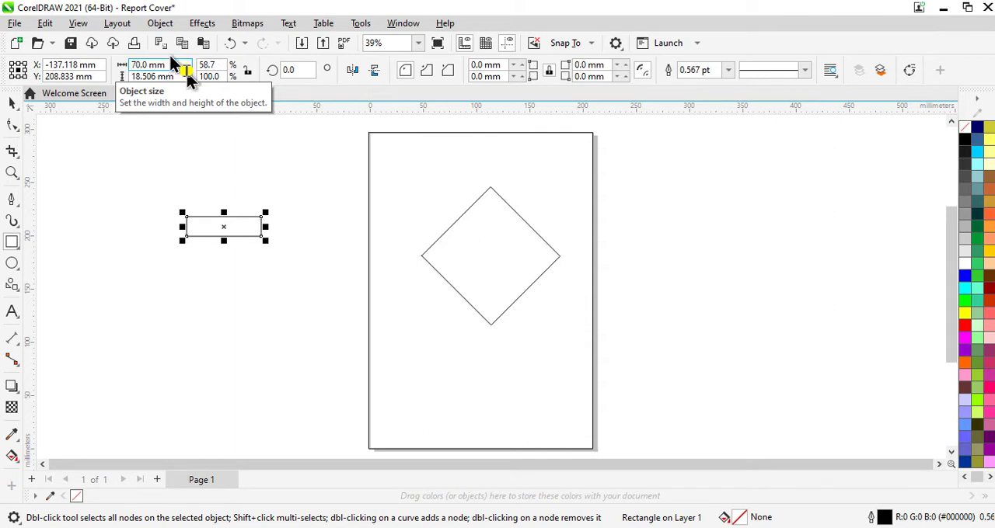
- Duplicate the 70 mm bar and place the copy just below the original
click(12, 102)
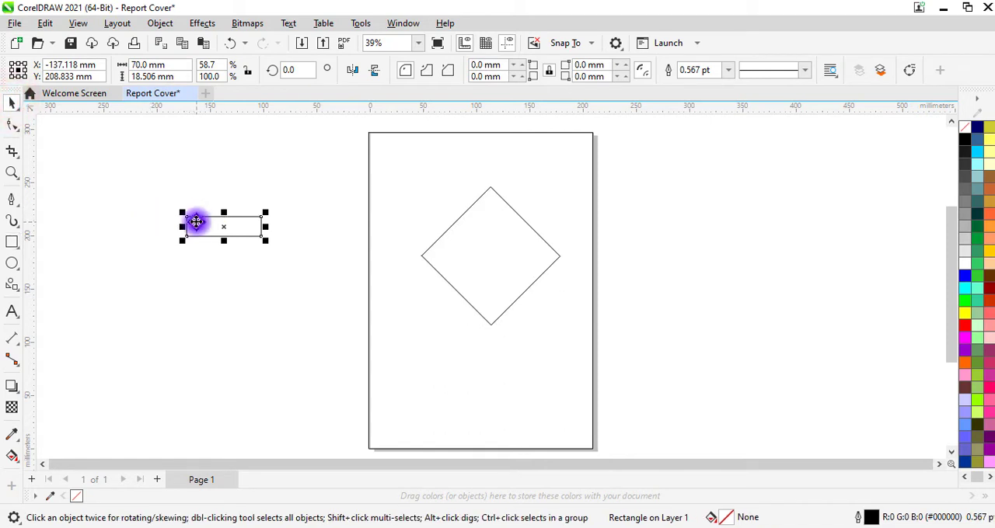
right_click(196, 222)
click(244, 182)
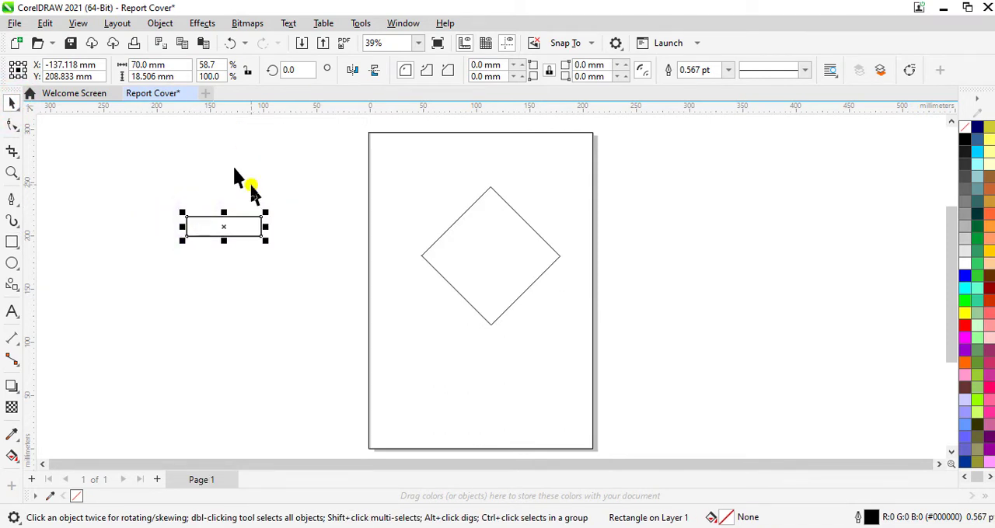
drag(225, 228, 236, 268)
- Rotate the copied bar to 90 degrees
click(311, 70)
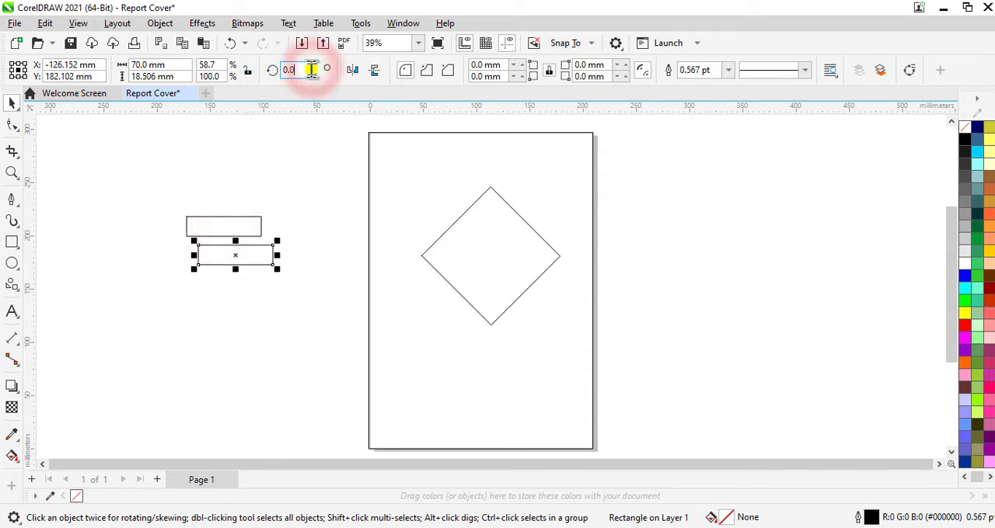
double_click(311, 70)
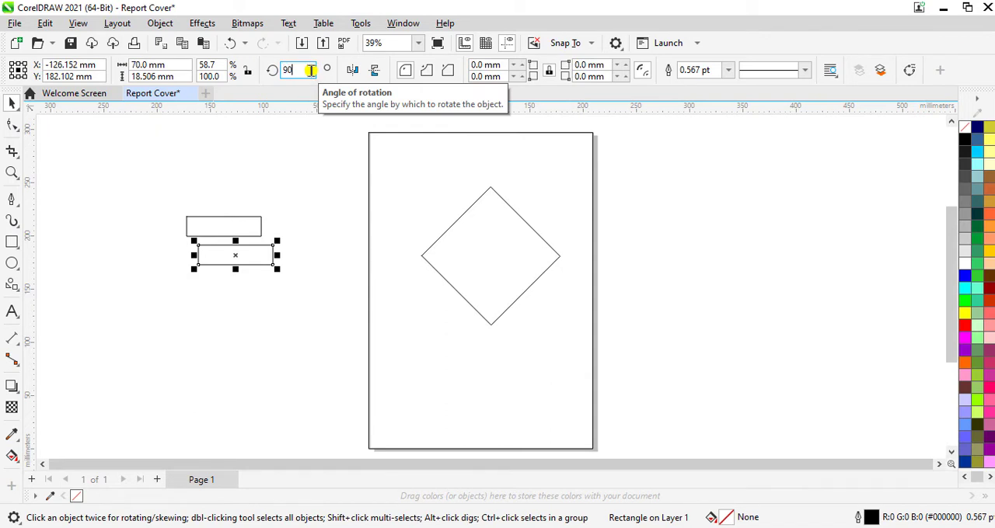
text(90)
key(Return)
- Move both bars onto the page, the horizontal one at the diamond's upper left and the vertical one at its lower left
scroll(314, 260, up, 1)
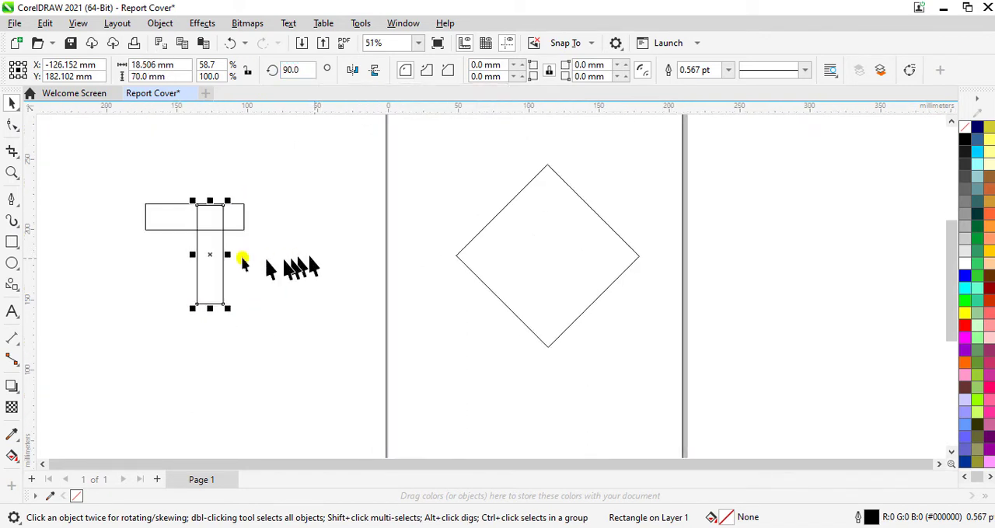
drag(206, 254, 456, 320)
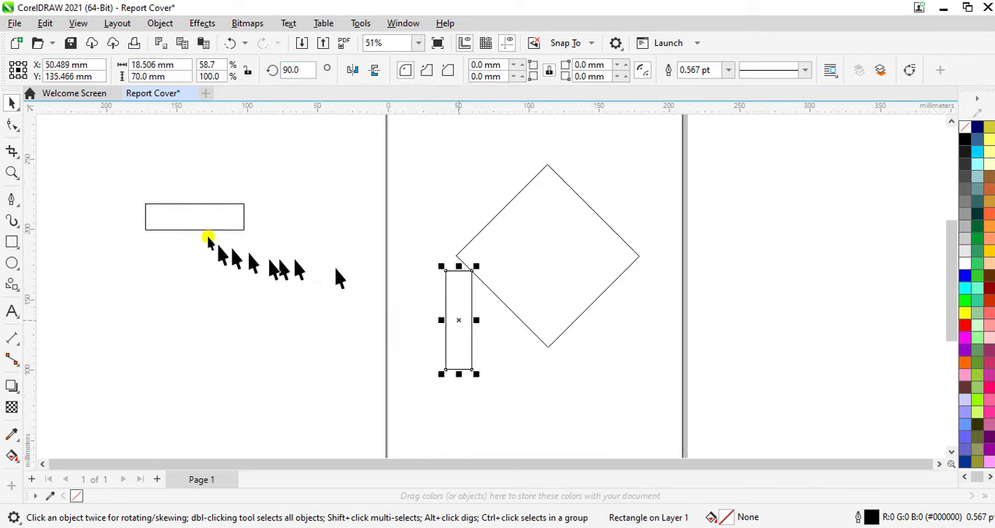
click(197, 215)
drag(393, 194, 449, 205)
drag(455, 297, 474, 337)
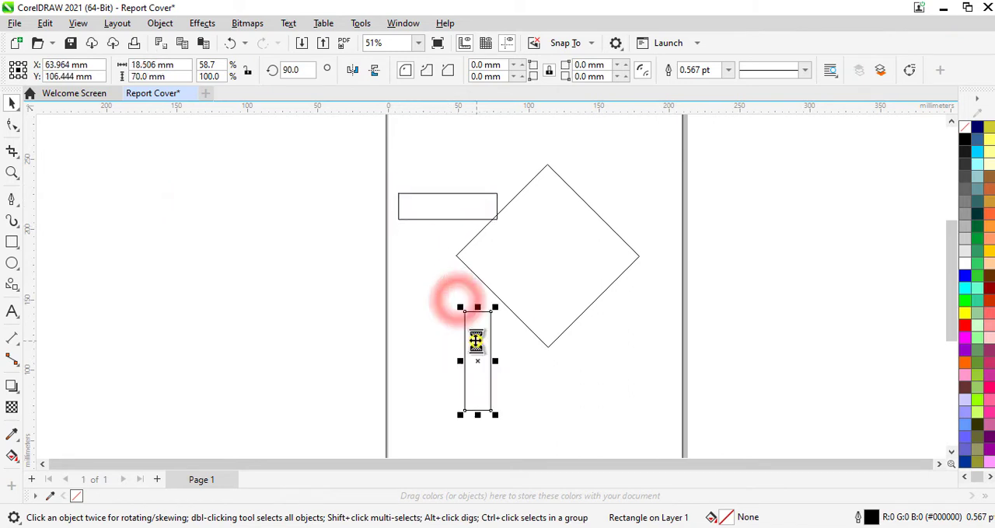
- Rotate the horizontal bar to 45 degrees and place it parallel alongside the diamond's upper-left edge
click(442, 202)
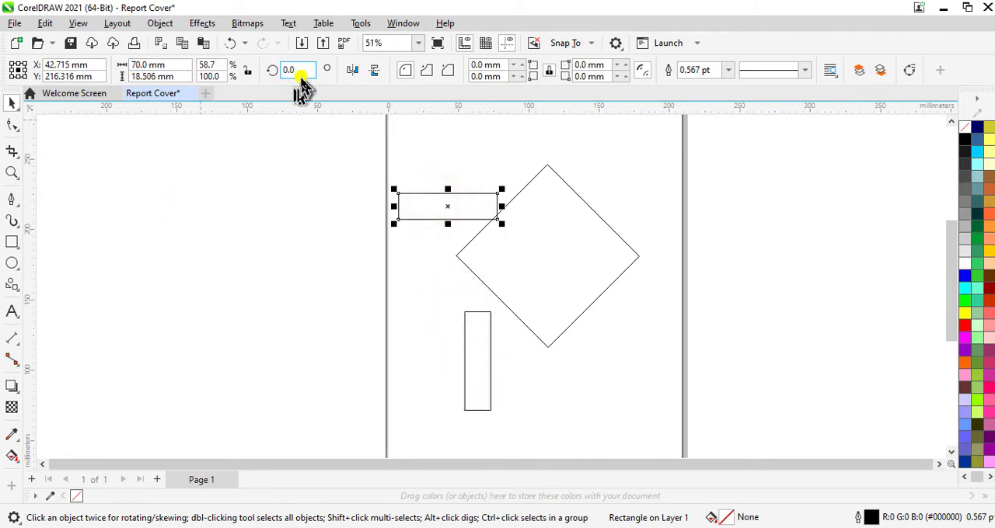
click(302, 70)
double_click(305, 70)
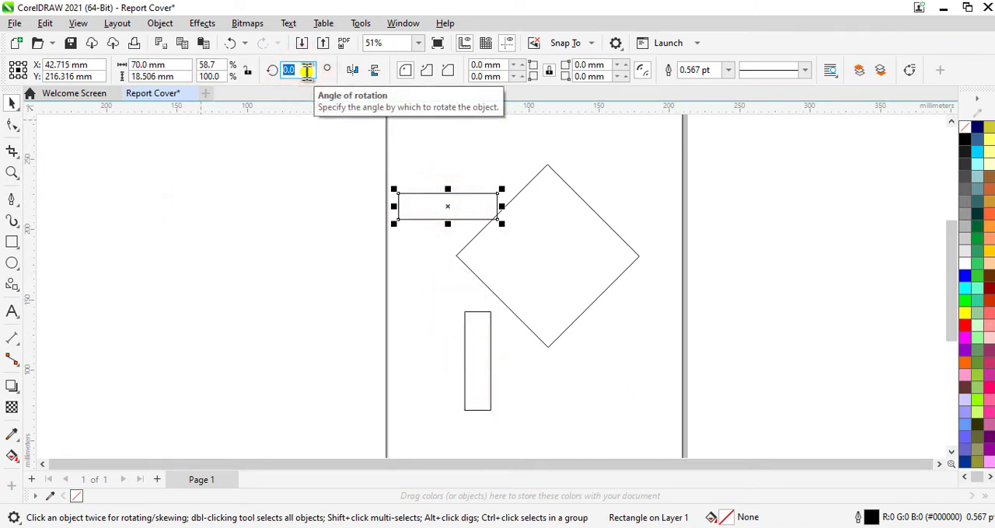
text(45)
key(Return)
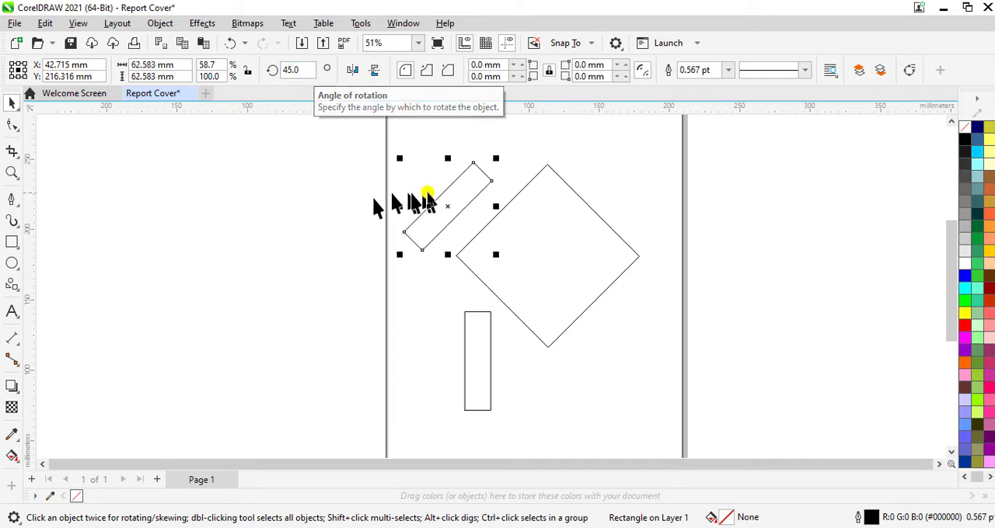
drag(458, 210, 462, 222)
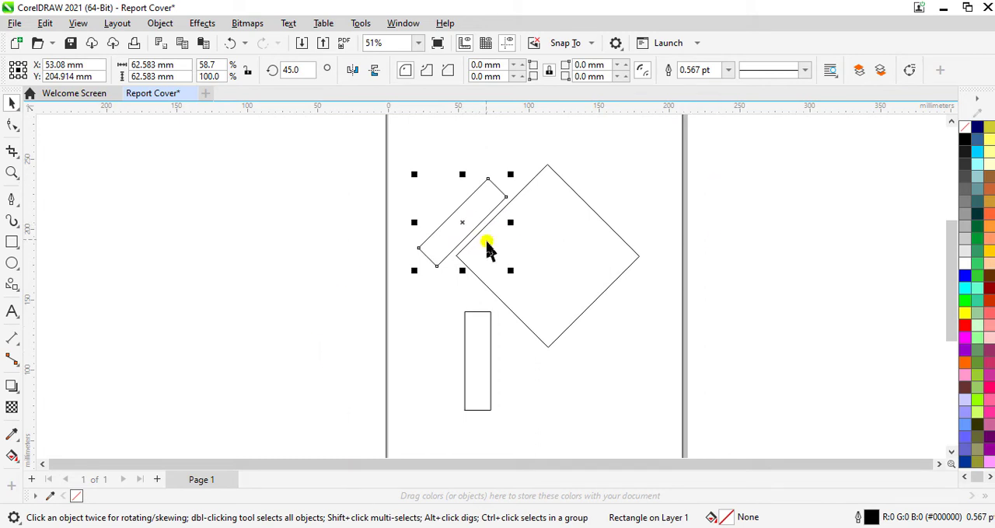
scroll(483, 247, up, 2)
scroll(483, 249, up, 1)
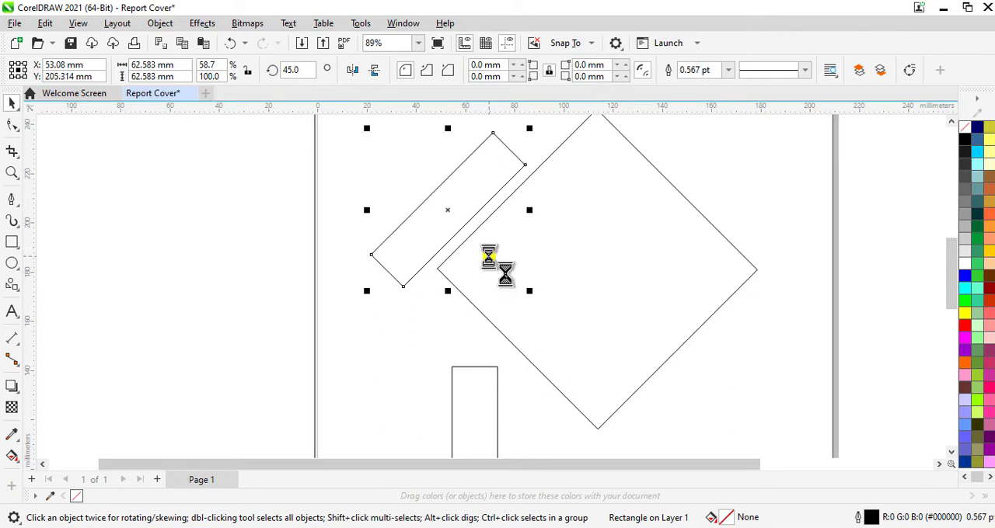
- Move the vertical bar over the diamond and set its rotation to 135 degrees
scroll(513, 350, down, 2)
click(493, 417)
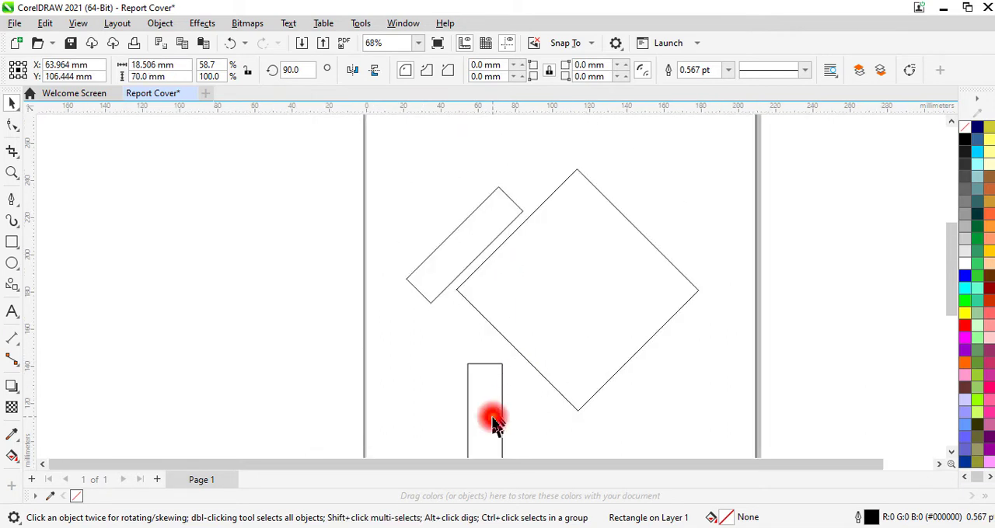
drag(488, 423, 550, 321)
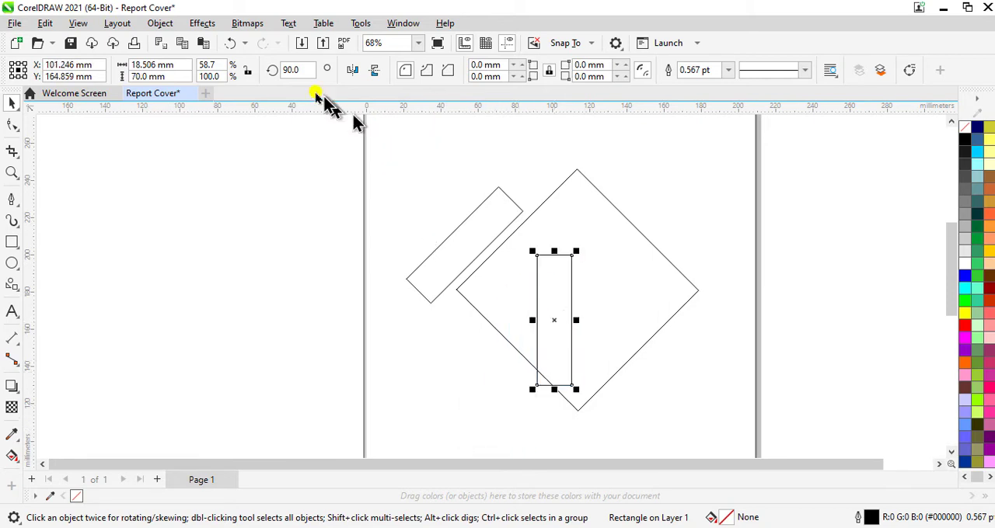
double_click(301, 71)
key(BackSpace)
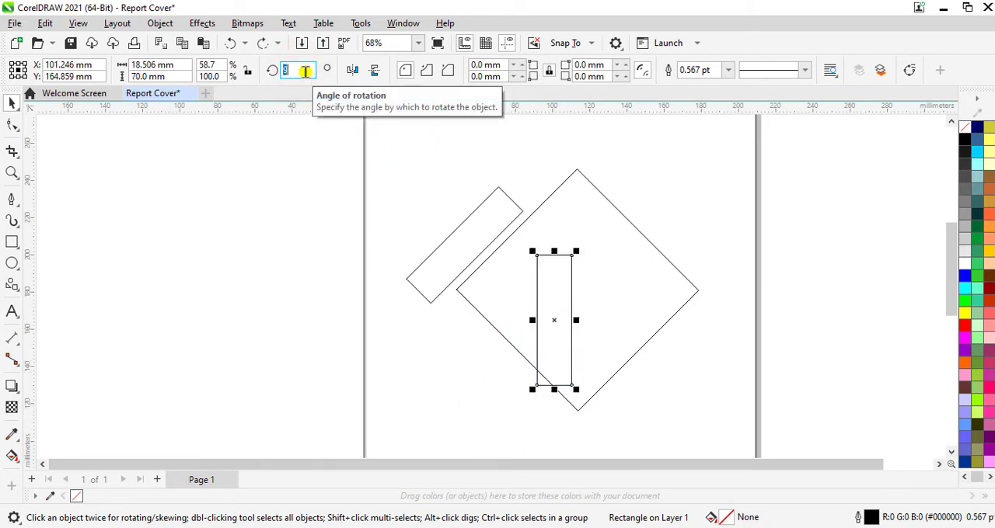
text(135)
key(Return)
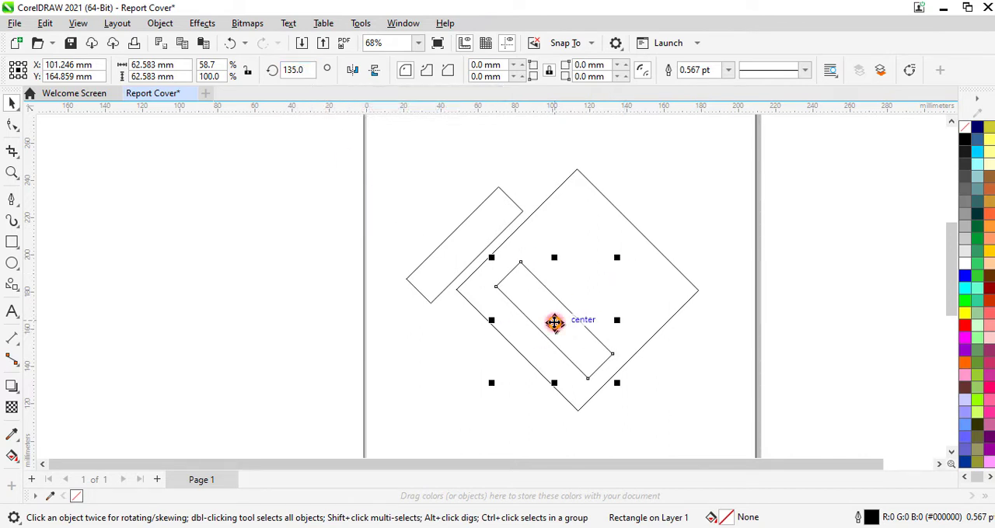
- Place the 135-degree bar along the diamond's lower-left edge and nudge its short end flush with the other bar's outer edge
drag(555, 322, 451, 329)
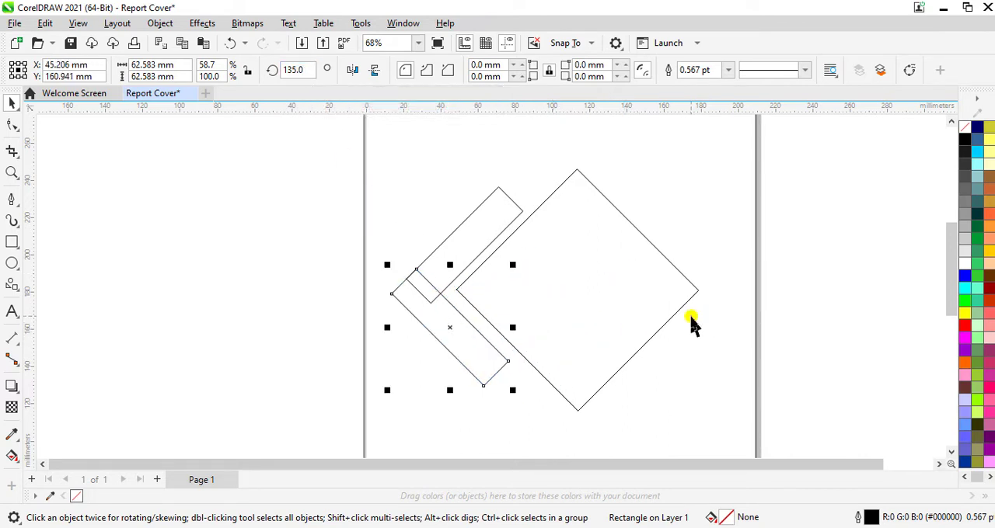
scroll(419, 268, up, 2)
scroll(418, 268, up, 4)
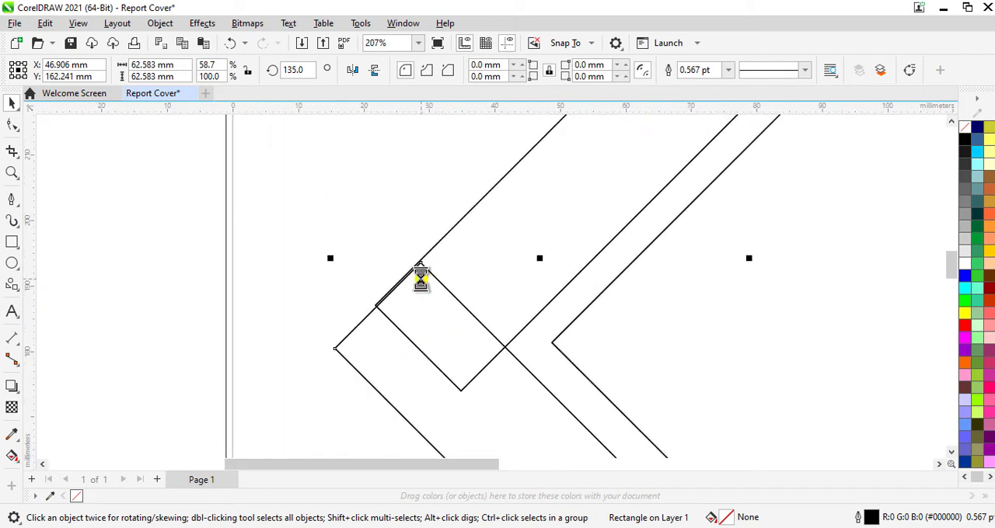
key(Up)
key(Up)
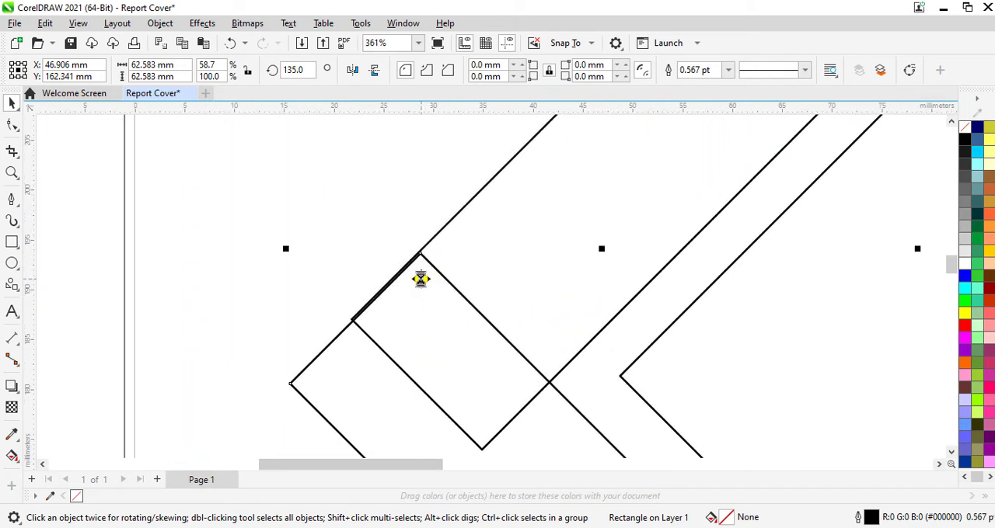
key(Left)
key(Left)
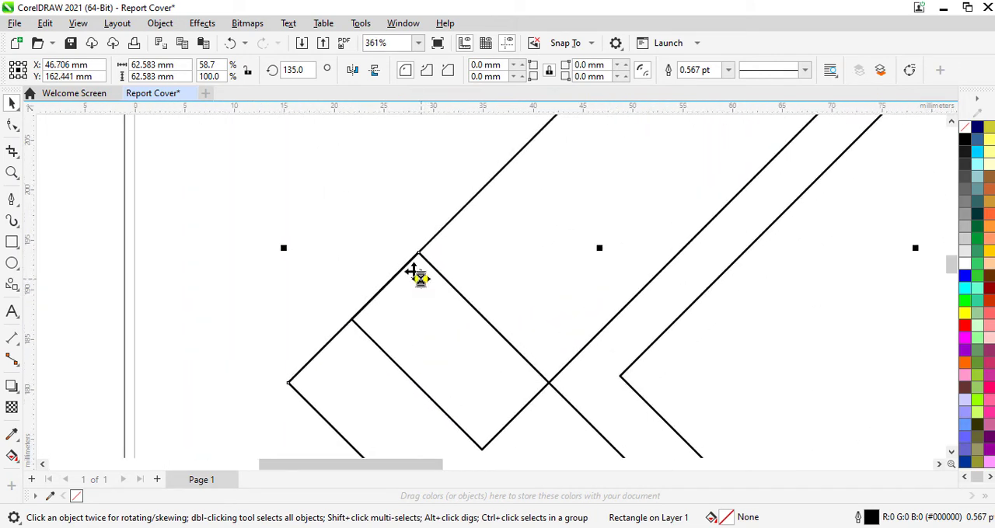
scroll(426, 289, down, 5)
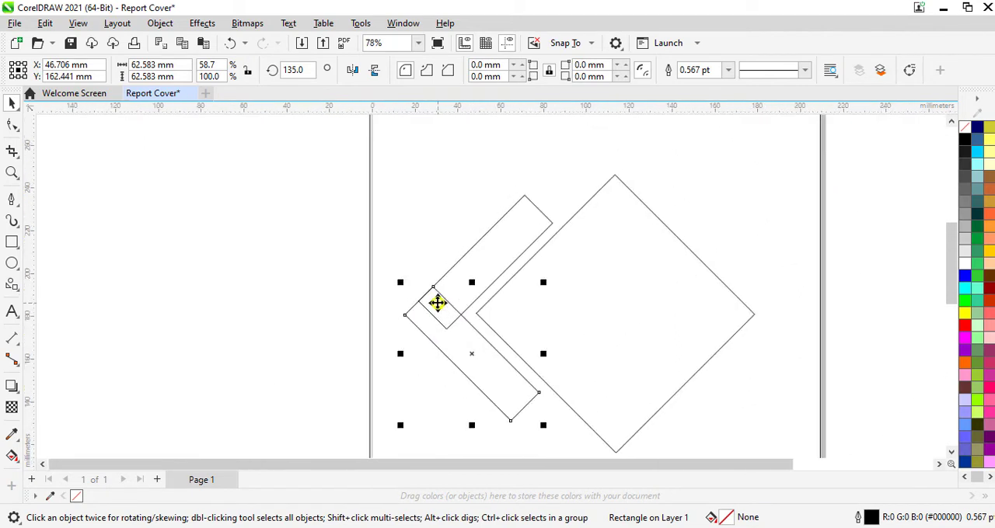
- Select both slanted bars and group them
shift+click(497, 272)
right_click(496, 268)
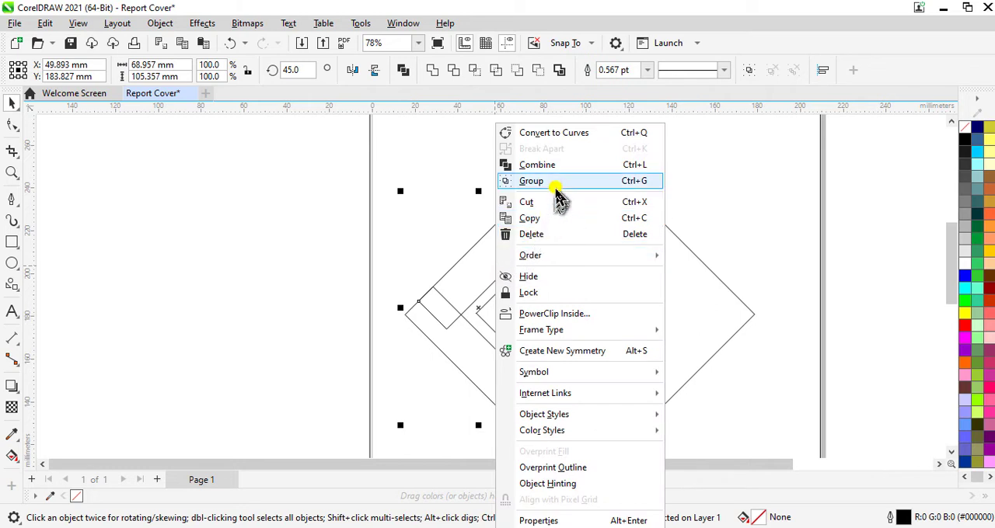
click(557, 193)
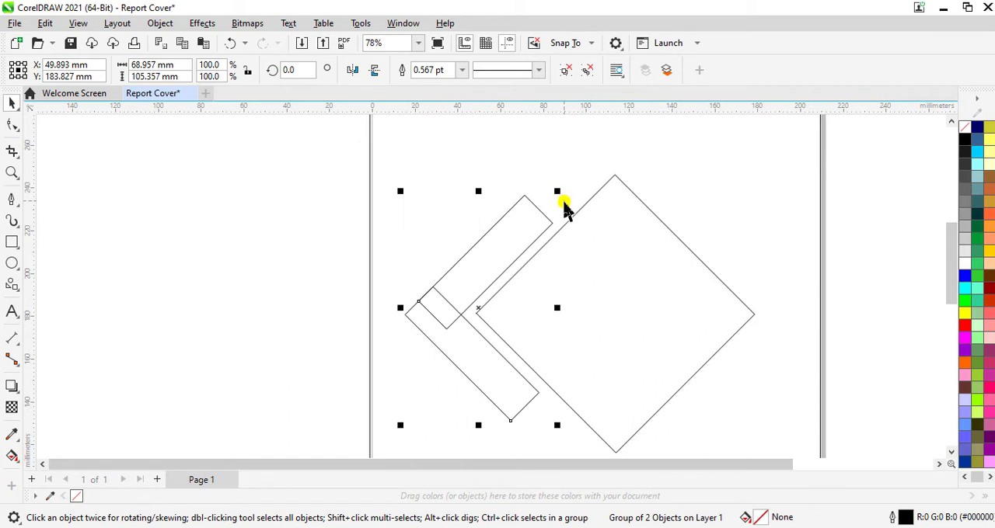
scroll(565, 208, down, 2)
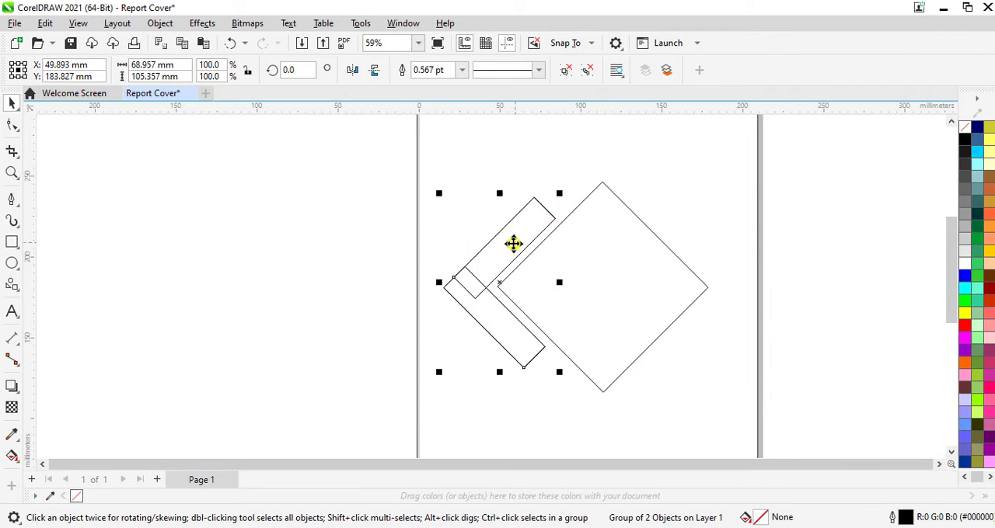
- Place one copy of the bar group beside the page and another over the diamond's lower-right edge, rotating the latter about 90 degrees counterclockwise
drag(513, 243, 863, 178)
drag(465, 286, 622, 366)
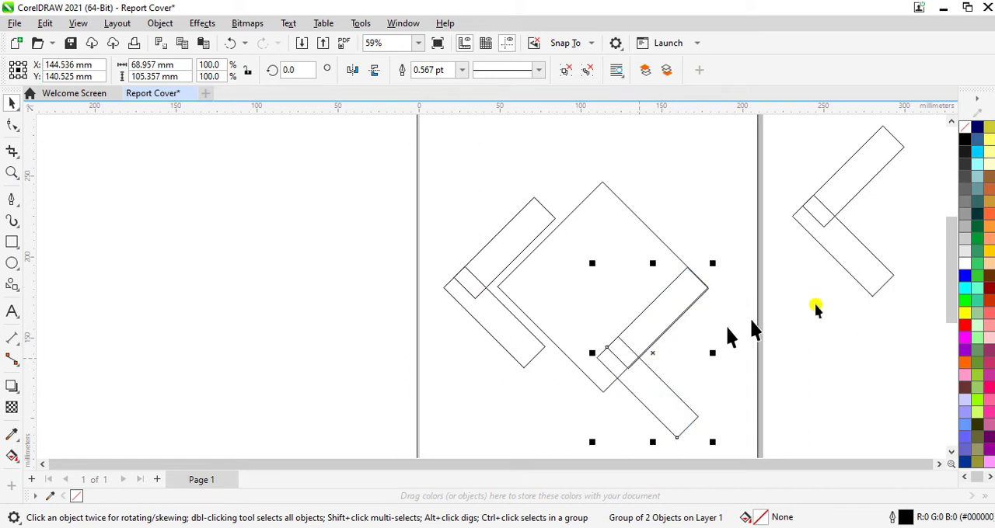
click(652, 355)
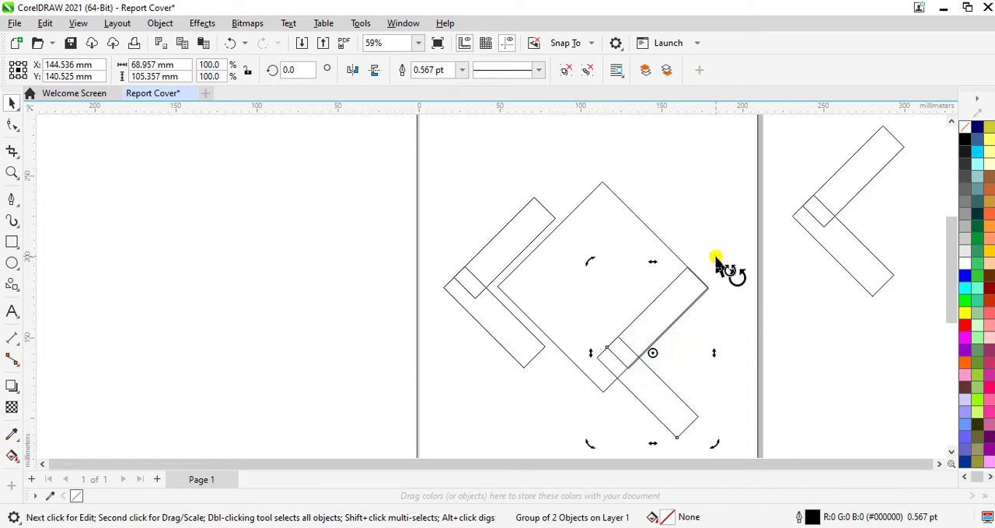
drag(713, 263, 575, 311)
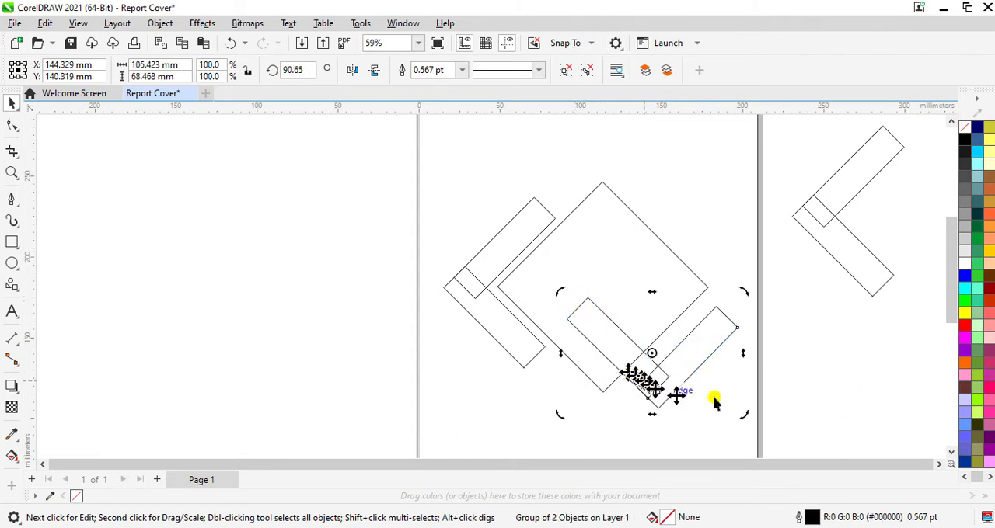
- Move the rotated group around the diamond's bottom corner and nudge it so its bar continues the first group's lower bar
click(782, 400)
drag(663, 386, 601, 400)
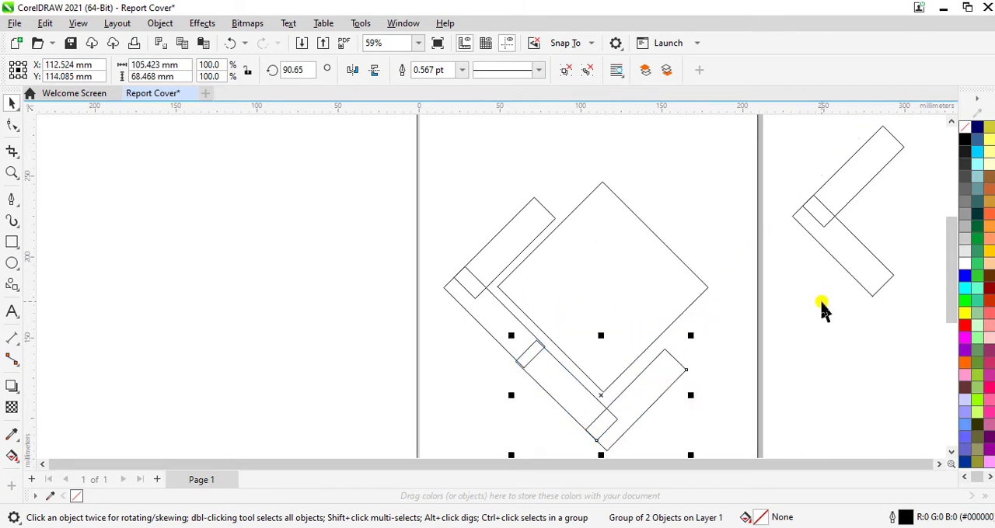
key(Left)
key(Up)
key(Up)
key(Up)
key(Up)
key(Up)
key(Up)
key(Up)
key(Up)
key(Up)
key(Up)
key(Up)
key(Up)
key(Up)
key(Up)
key(Up)
key(Up)
key(Up)
key(Up)
key(Up)
key(Up)
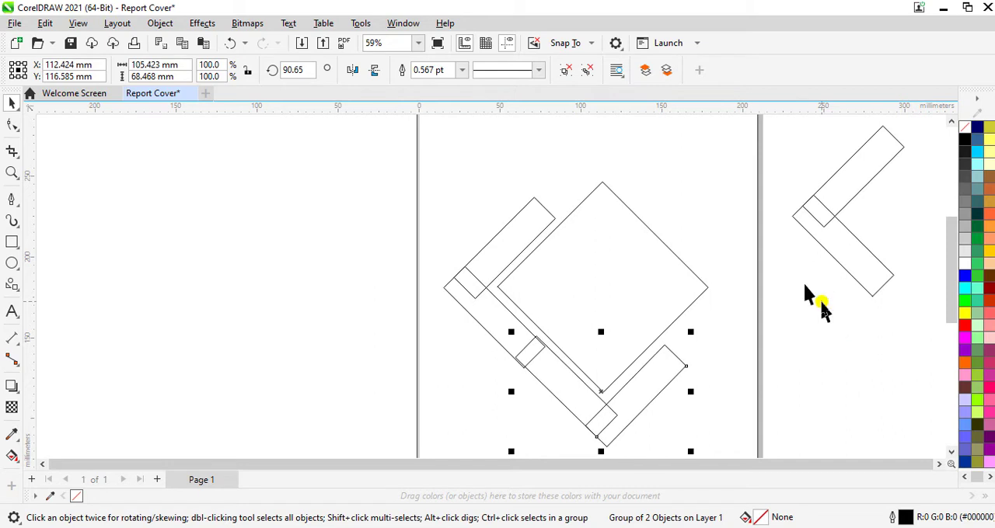
key(Left)
key(Left)
key(Left)
key(Left)
key(Left)
key(Left)
key(Left)
key(Left)
key(Right)
key(Right)
key(Right)
key(Right)
key(Right)
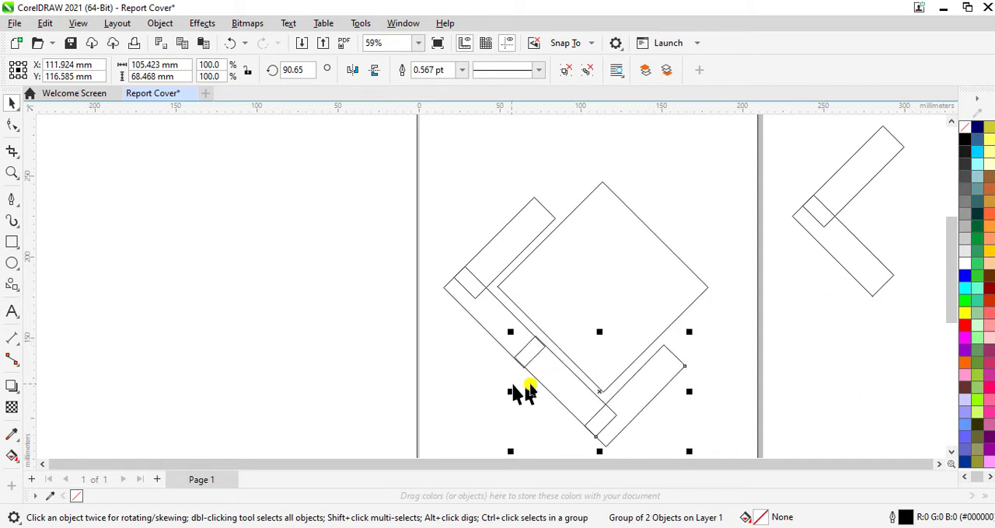
- Fine-nudge the bottom group until its bar's long edges line up with the first group's lower bar at their overlap
scroll(533, 370, up, 3)
scroll(533, 370, up, 1)
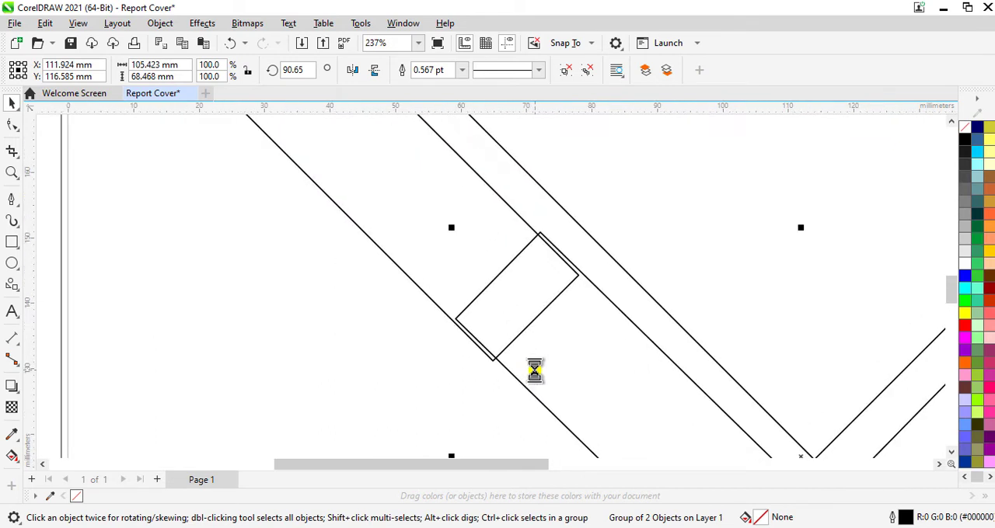
key(Left)
key(Left)
key(Left)
key(Left)
key(Left)
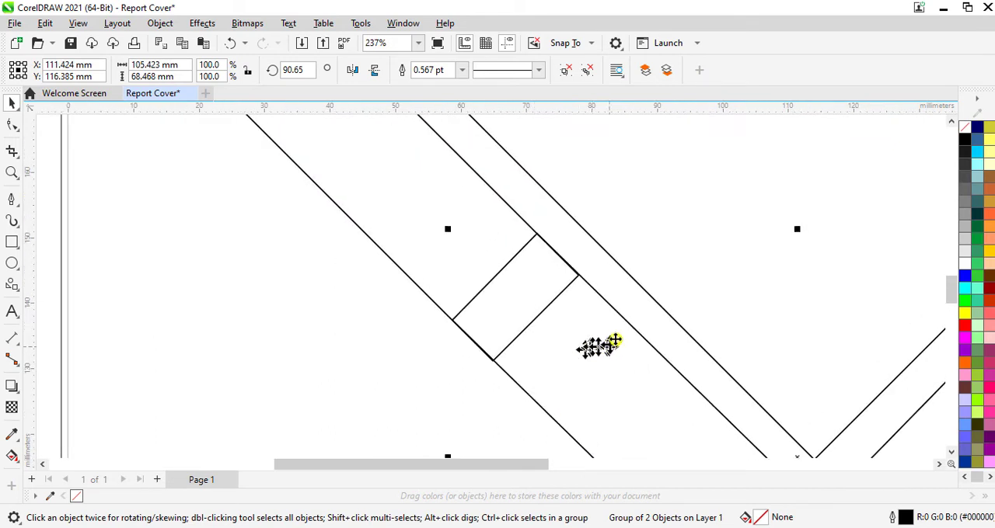
- Move the spare bar group from beside the page onto the diamond's upper-right edge and rotate it about 90 degrees clockwise
scroll(614, 336, down, 5)
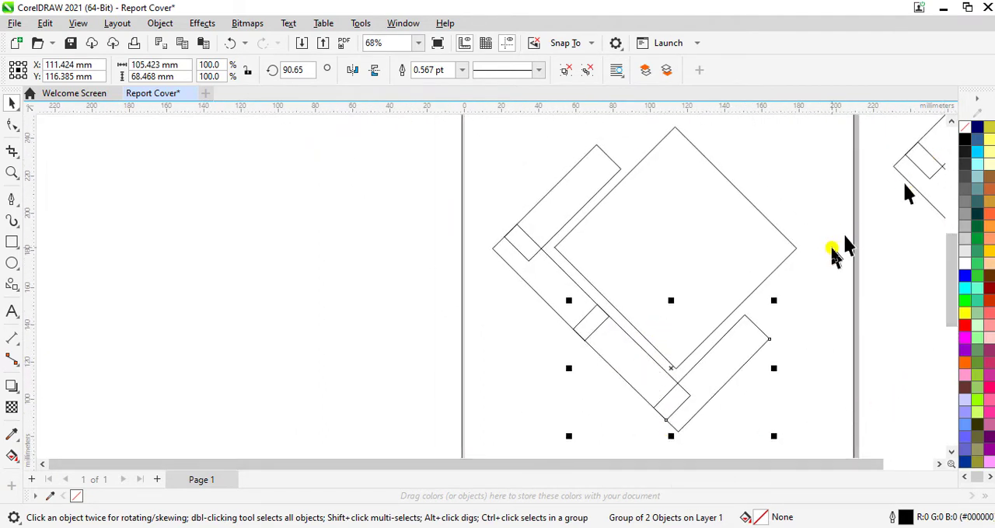
scroll(839, 253, down, 1)
mouse_move(910, 181)
mouse_down()
mouse_move(815, 169)
mouse_move(739, 197)
mouse_up()
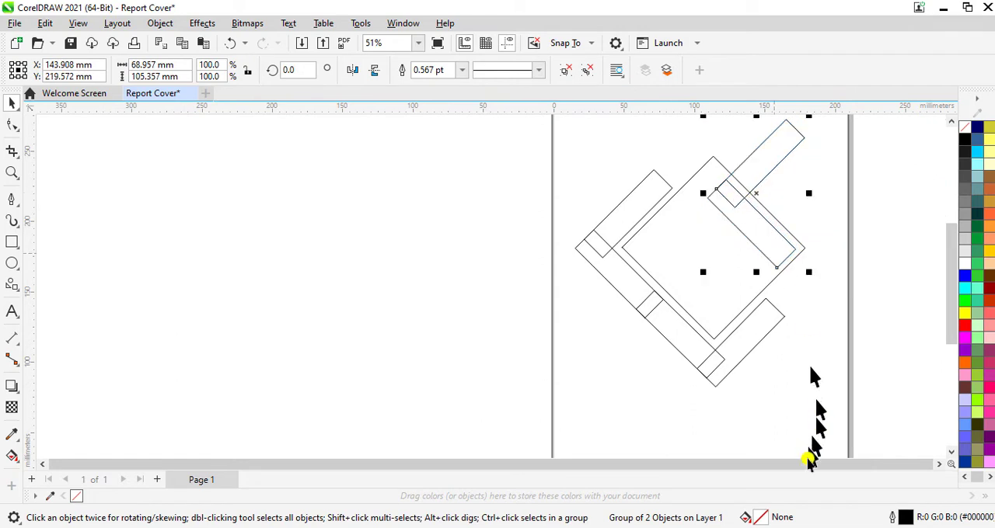
drag(812, 464, 816, 464)
drag(947, 315, 949, 268)
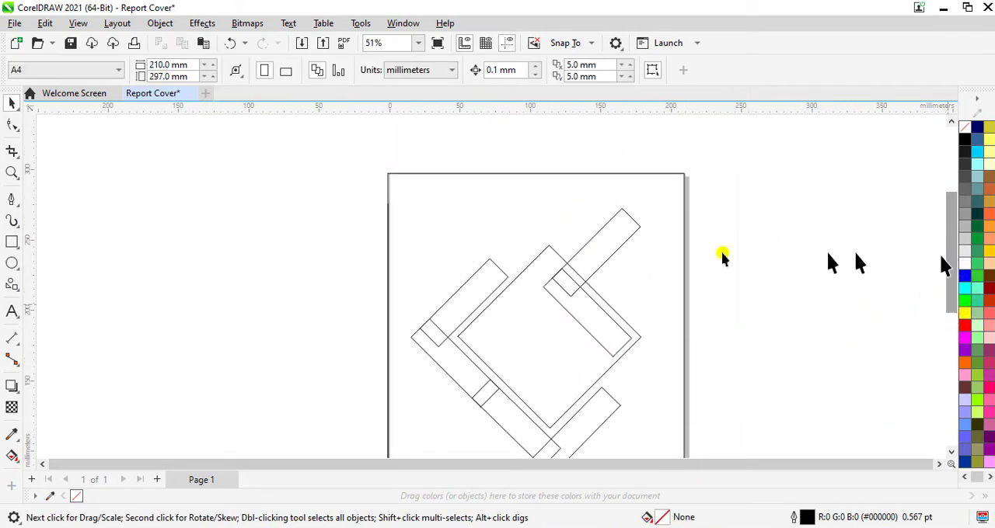
click(611, 251)
click(594, 281)
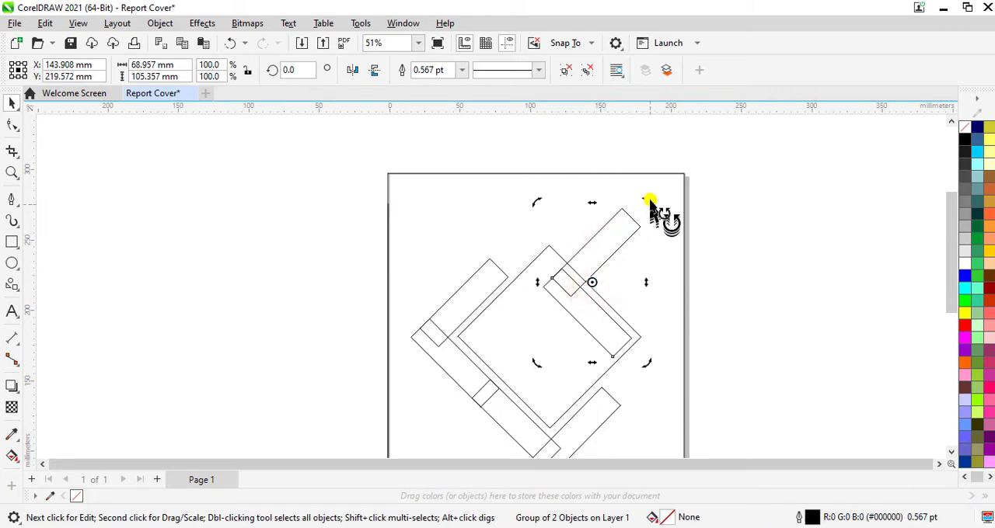
drag(649, 204, 646, 322)
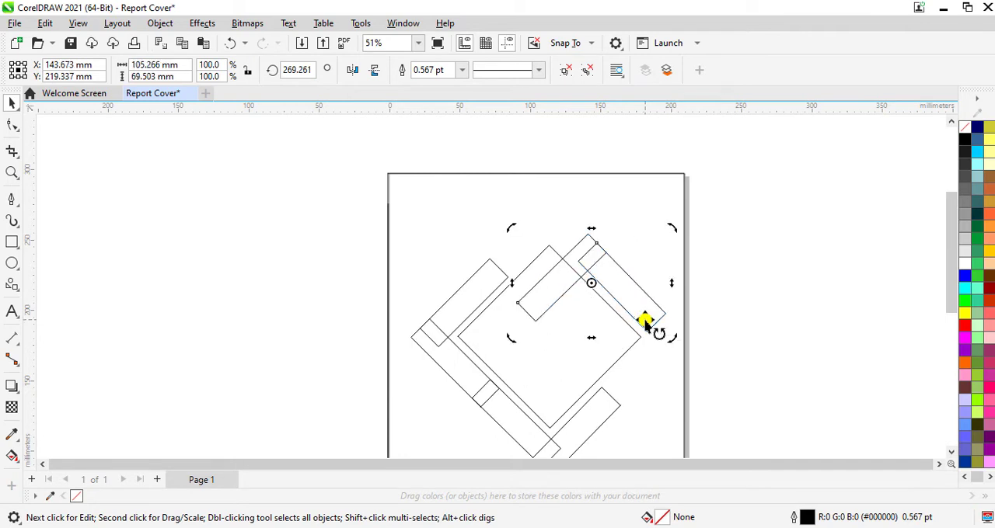
- Place the clockwise-rotated group around the diamond's top corner so it overlaps the end of the upper-left bar
click(775, 287)
click(602, 262)
drag(602, 262, 587, 237)
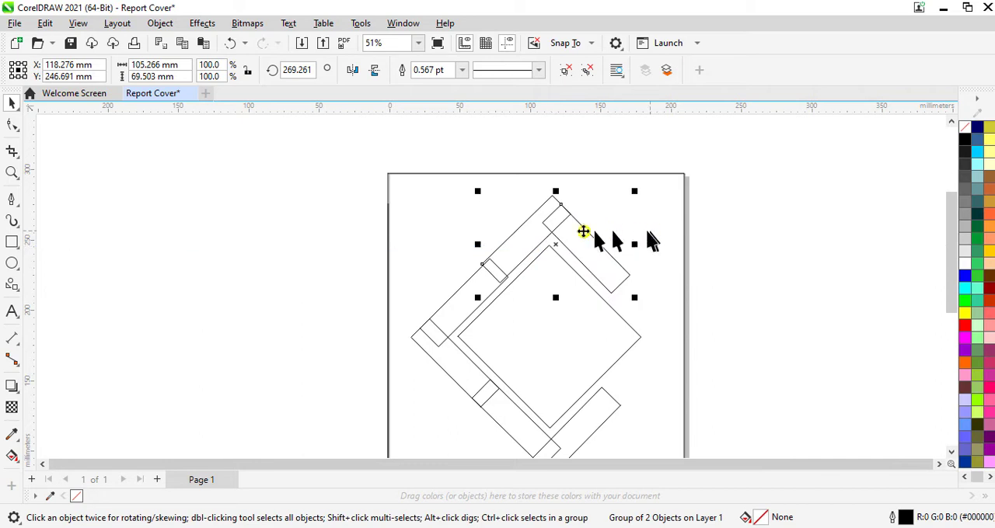
- Nudge the top group down and sideways until its bar lines up with the first group's upper-left bar
scroll(549, 264, up, 3)
scroll(554, 274, up, 2)
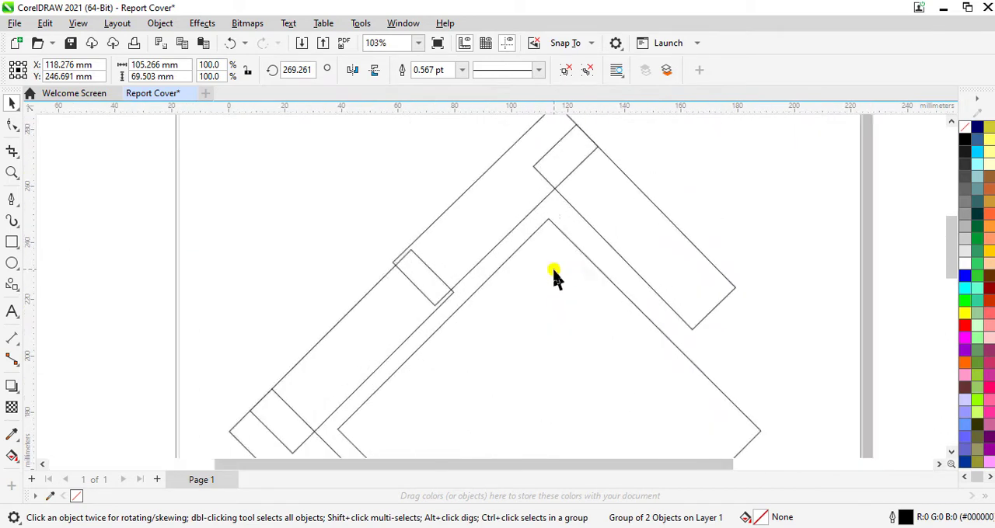
key(Left)
key(Left)
key(Left)
key(Left)
key(Left)
key(Left)
key(Left)
key(Left)
key(Left)
key(Left)
key(Left)
key(Left)
key(Left)
key(Left)
key(Left)
key(Left)
key(Left)
key(Left)
key(Left)
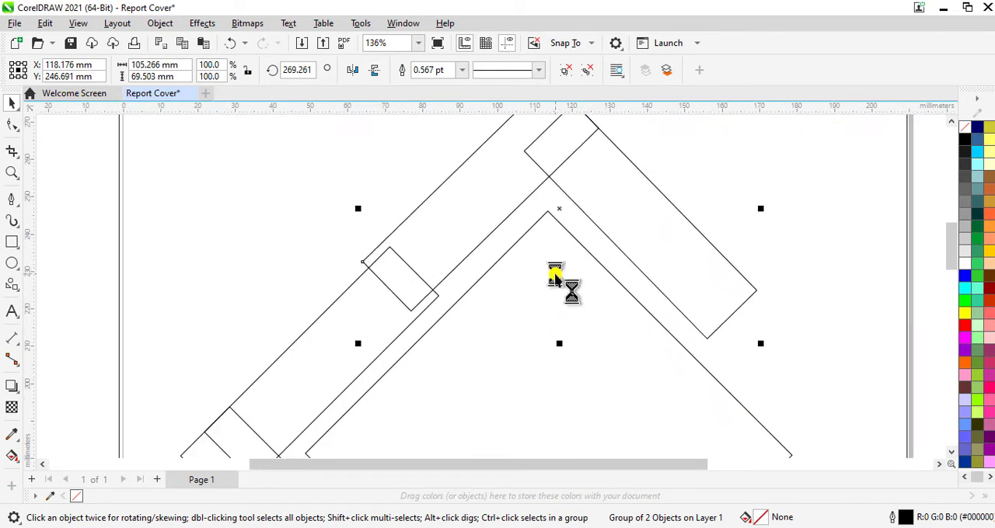
key(Down)
key(Down)
key(Down)
key(Down)
key(Down)
key(Down)
key(Down)
key(Down)
key(Down)
key(Down)
key(Down)
key(Down)
key(Down)
key(Down)
key(Down)
key(Down)
key(Down)
key(Down)
key(Down)
key(Down)
key(Down)
key(Down)
key(Down)
key(Down)
key(Down)
key(Down)
key(Down)
key(Down)
key(Down)
key(Down)
key(Down)
key(Down)
key(Down)
key(Down)
key(Down)
key(Down)
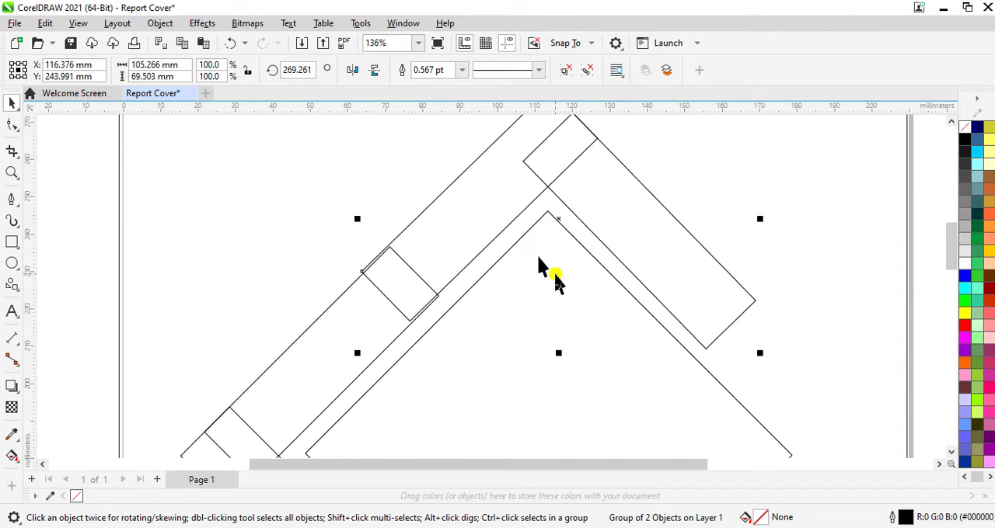
key(Right)
key(Right)
key(Right)
key(Right)
key(Right)
key(Right)
key(Right)
key(Right)
key(Right)
key(Right)
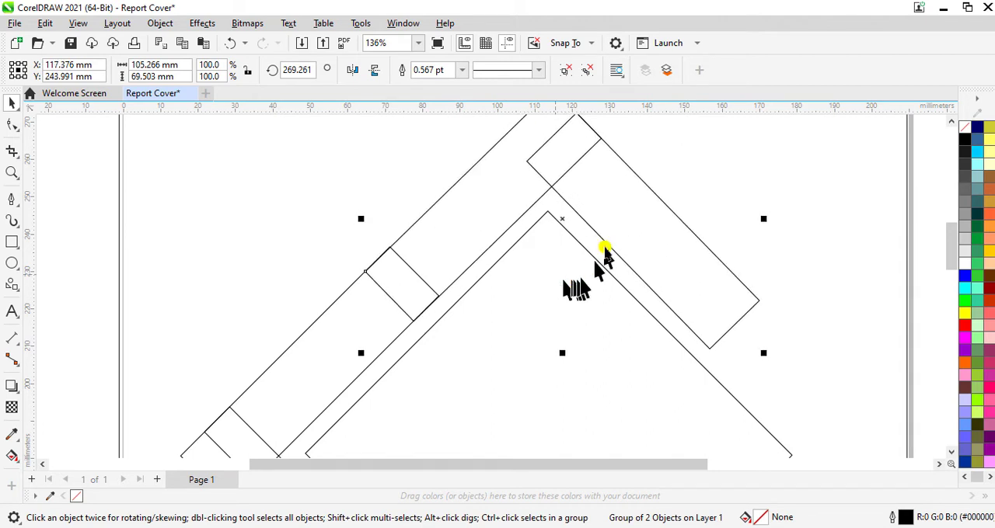
scroll(604, 243, down, 1)
scroll(604, 243, down, 6)
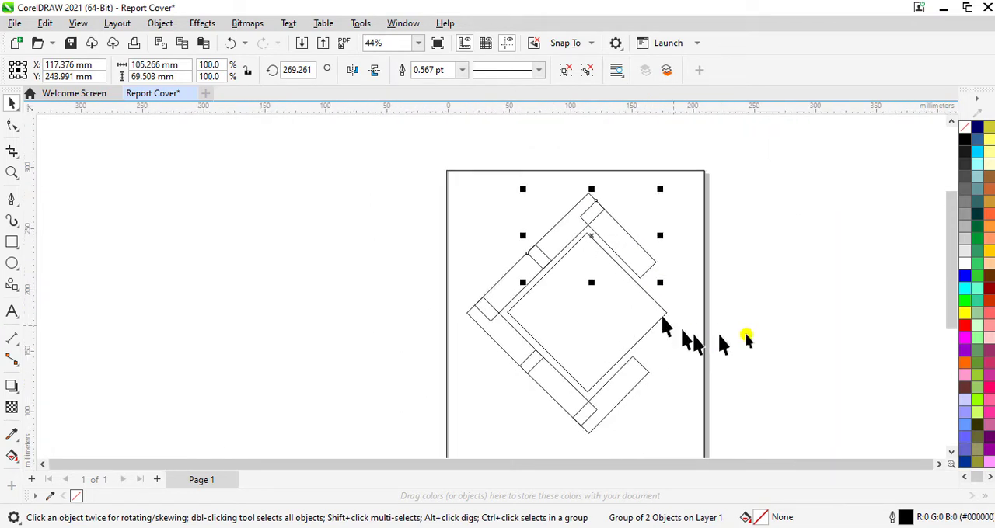
click(807, 317)
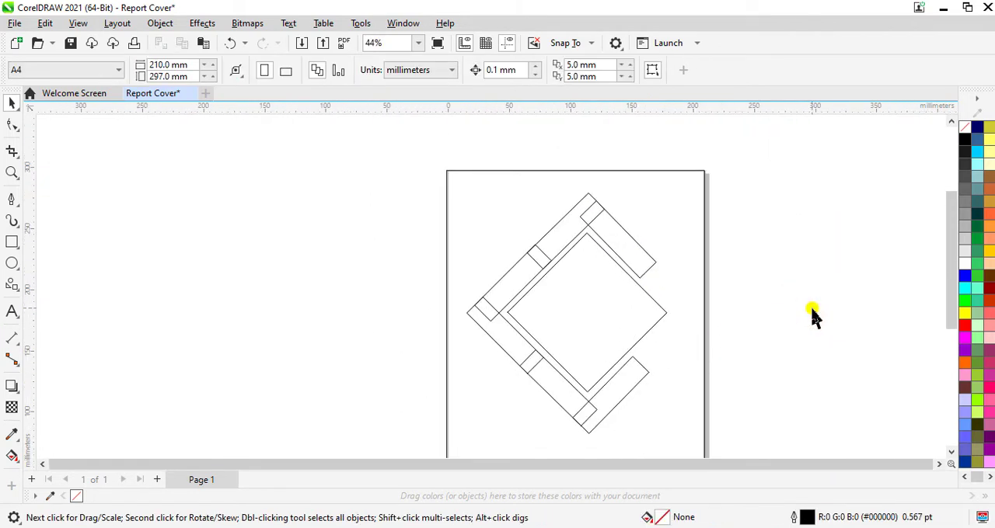
- Select only the upper-right bar at the top corner and nudge it up flush with the adjoining bar's end
drag(950, 303, 949, 315)
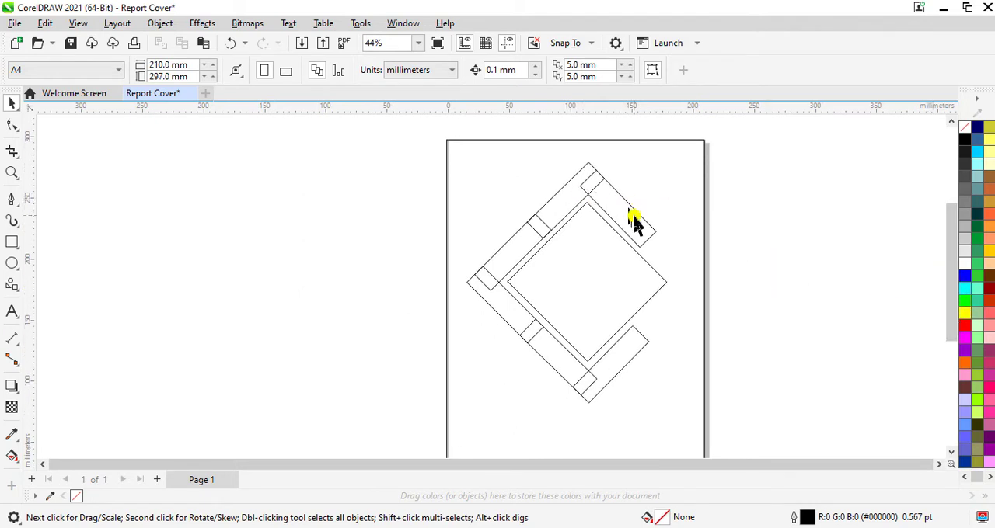
scroll(639, 225, up, 3)
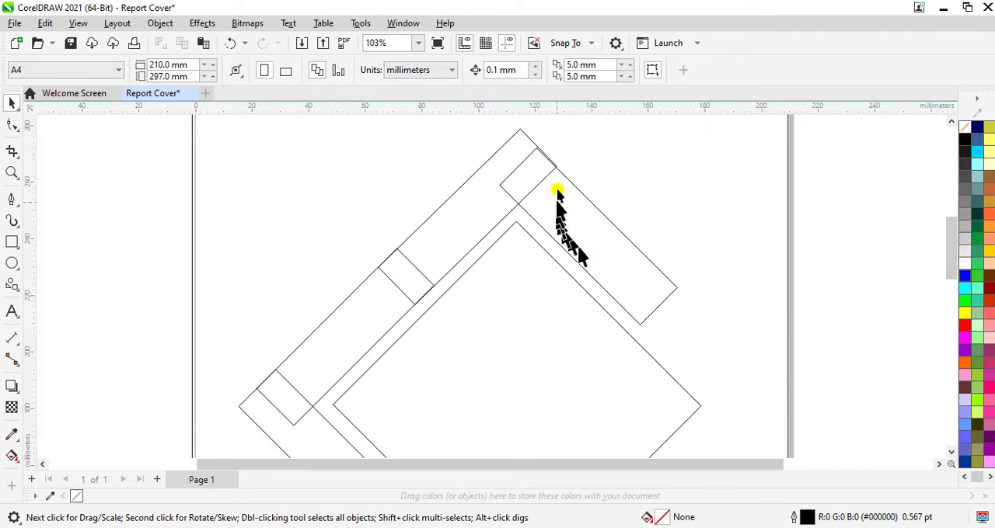
scroll(556, 164, up, 3)
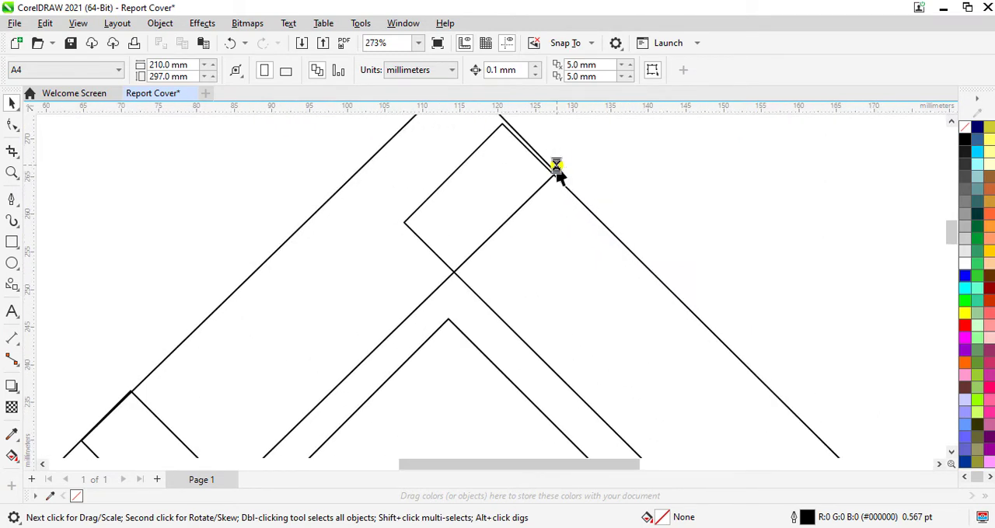
click(569, 289)
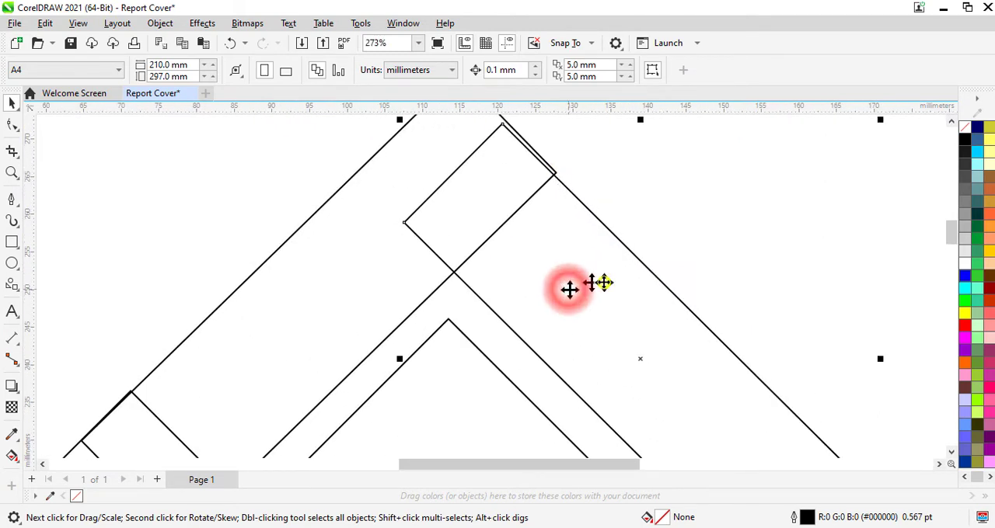
key(Up)
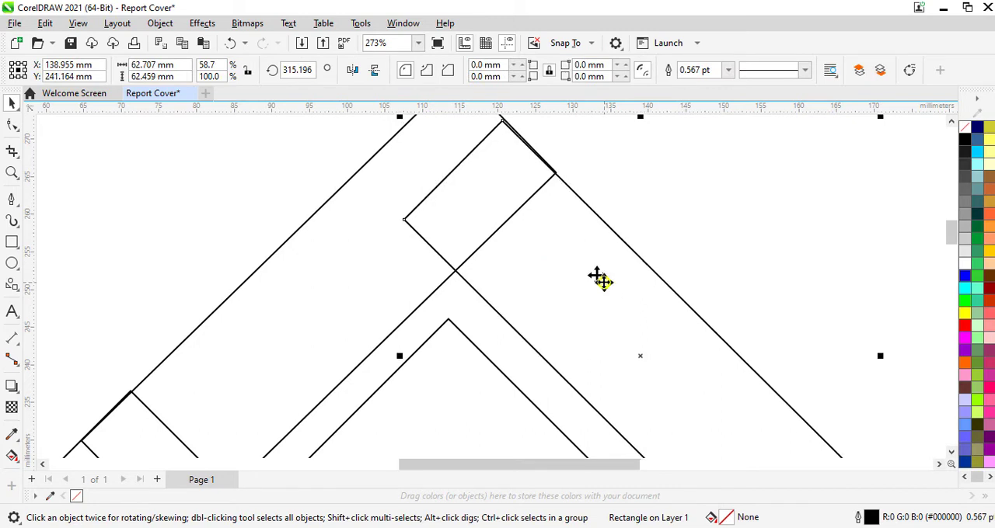
- Select both bars meeting at the diamond's top corner and group them
scroll(606, 282, down, 1)
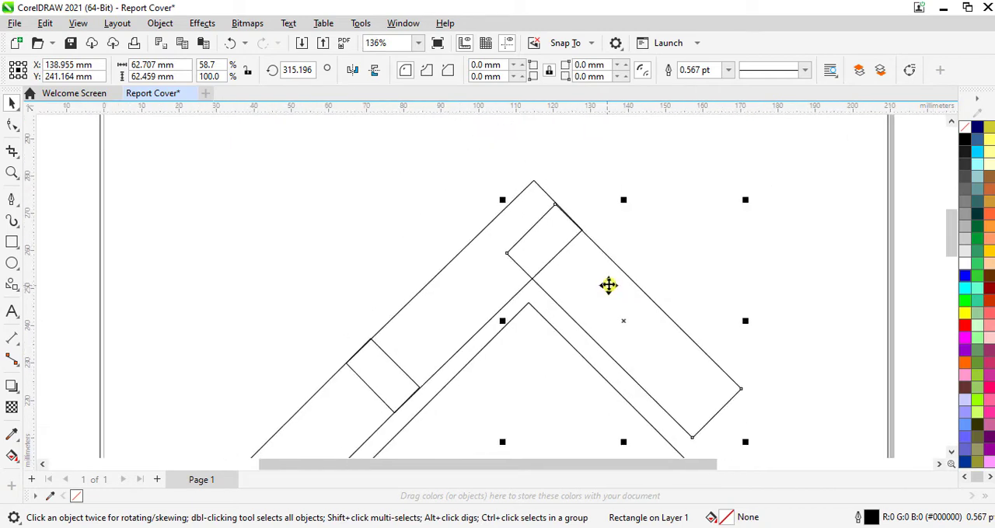
scroll(612, 284, down, 1)
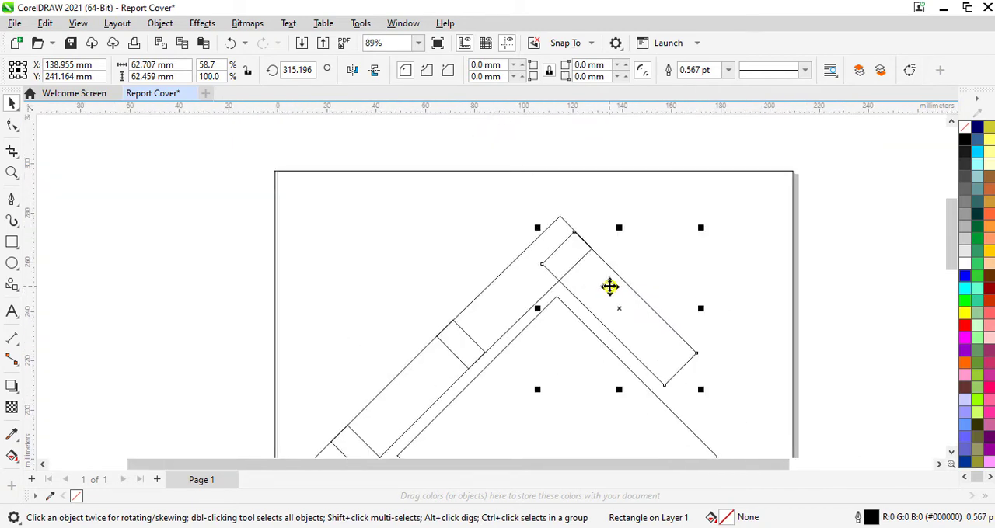
shift+click(534, 282)
right_click(573, 278)
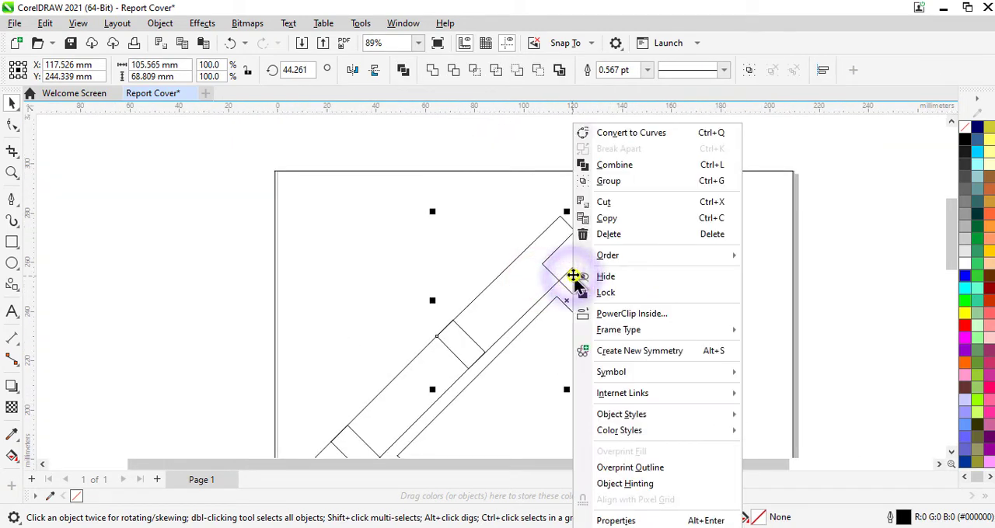
click(630, 182)
scroll(917, 225, down, 2)
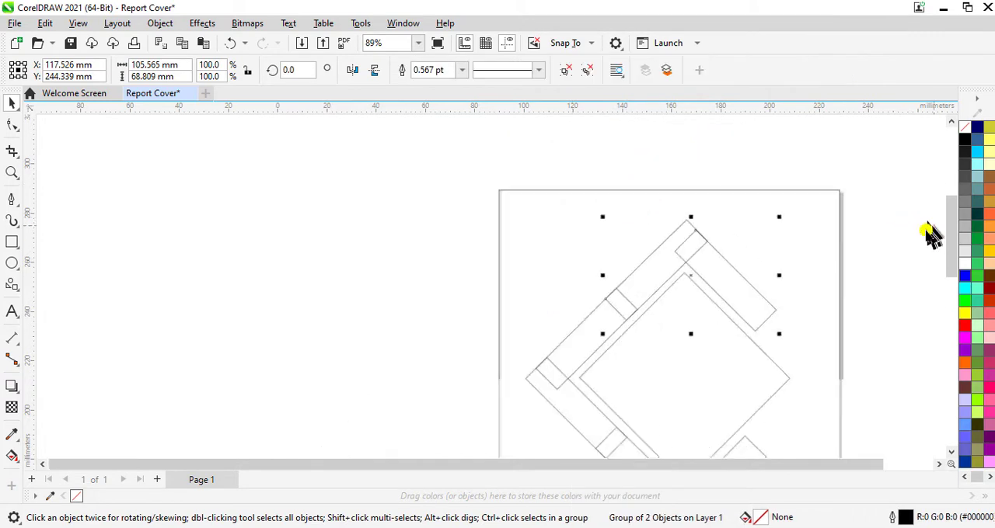
- Import the Cover Photo JPG image and place it on the empty canvas beside the page at about 134 × 191 mm
drag(953, 238, 951, 280)
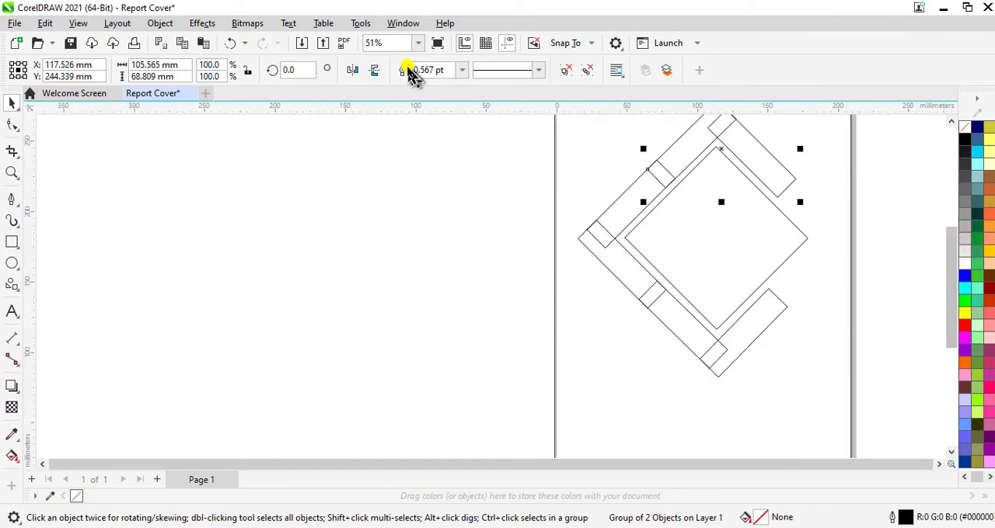
click(419, 43)
click(397, 82)
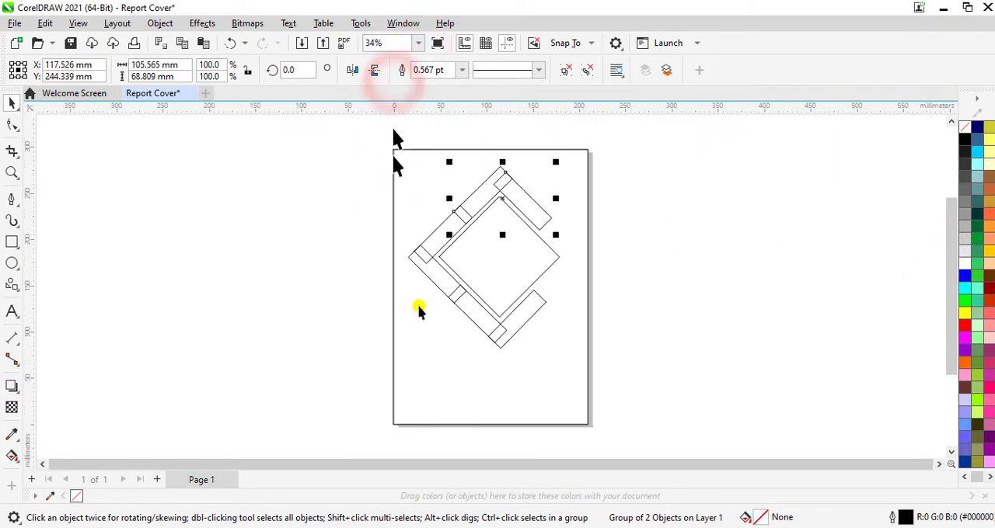
click(807, 281)
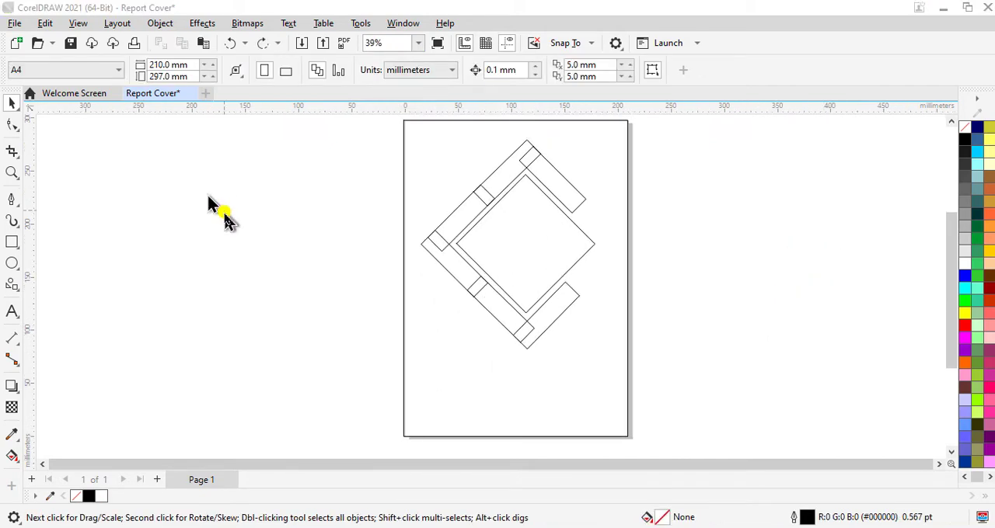
key(ctrl+i)
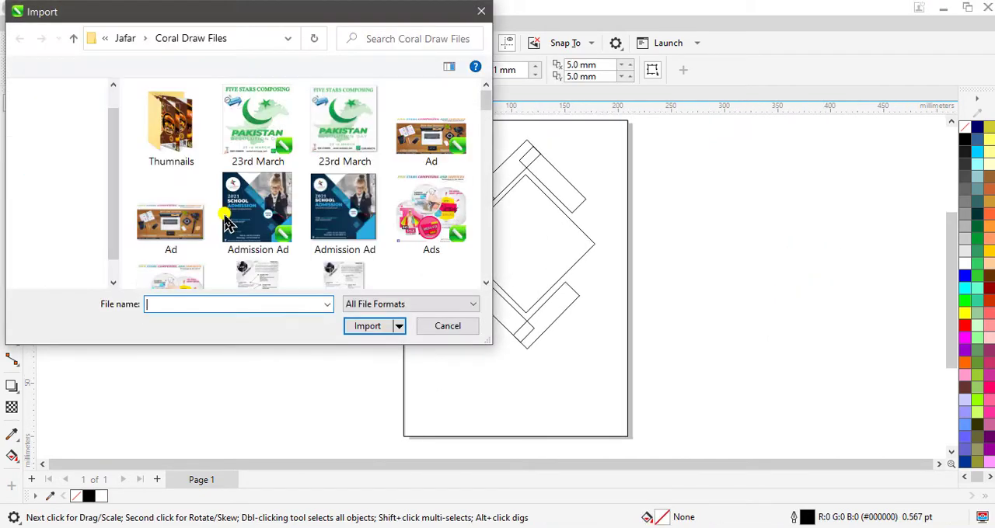
scroll(384, 215, down, 5)
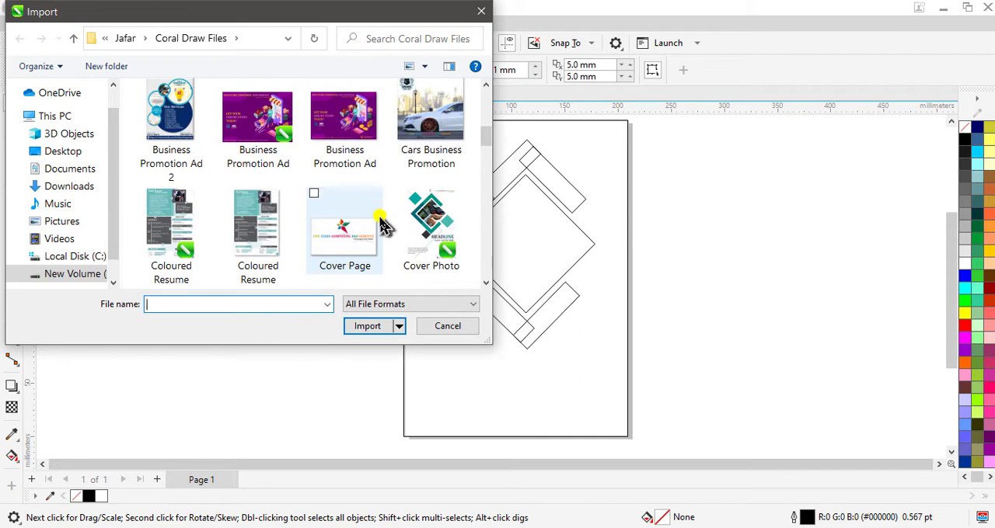
scroll(383, 226, down, 3)
click(164, 130)
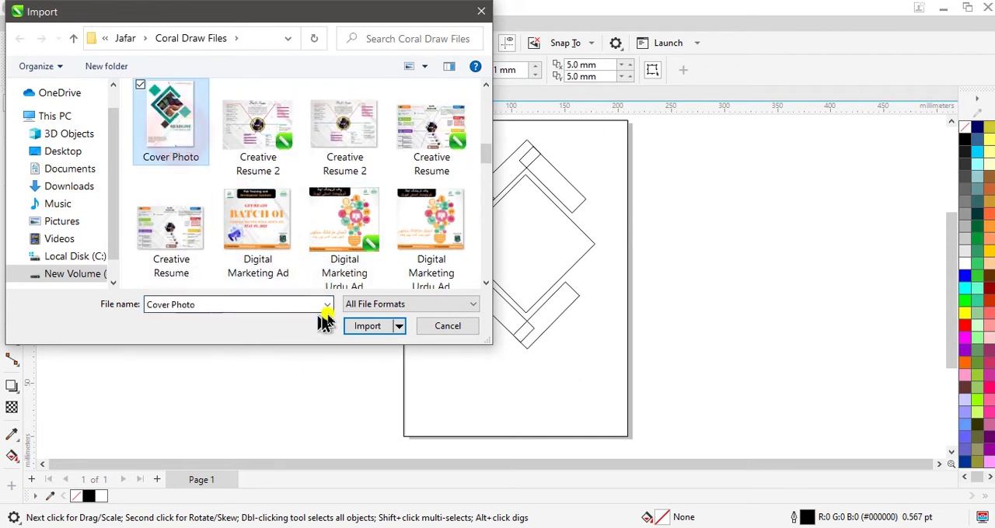
click(367, 326)
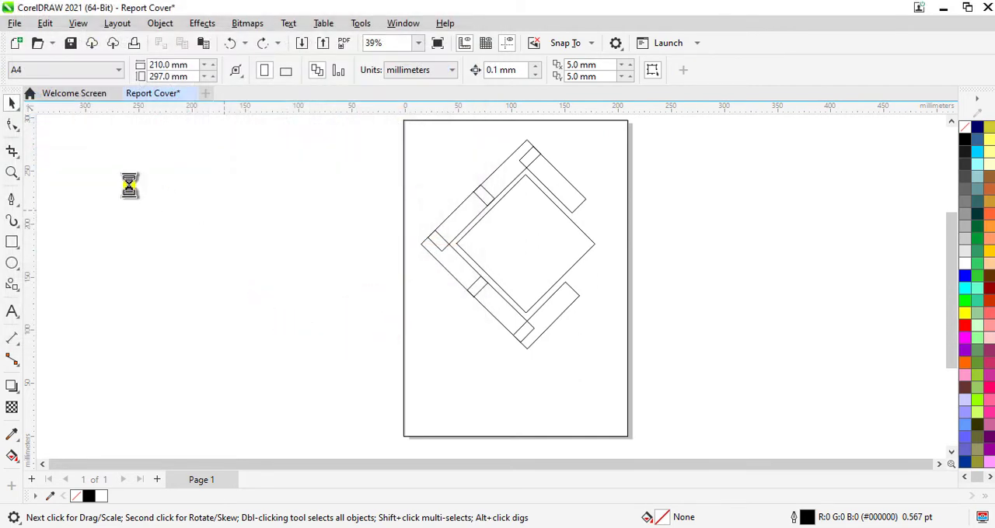
drag(124, 176, 266, 379)
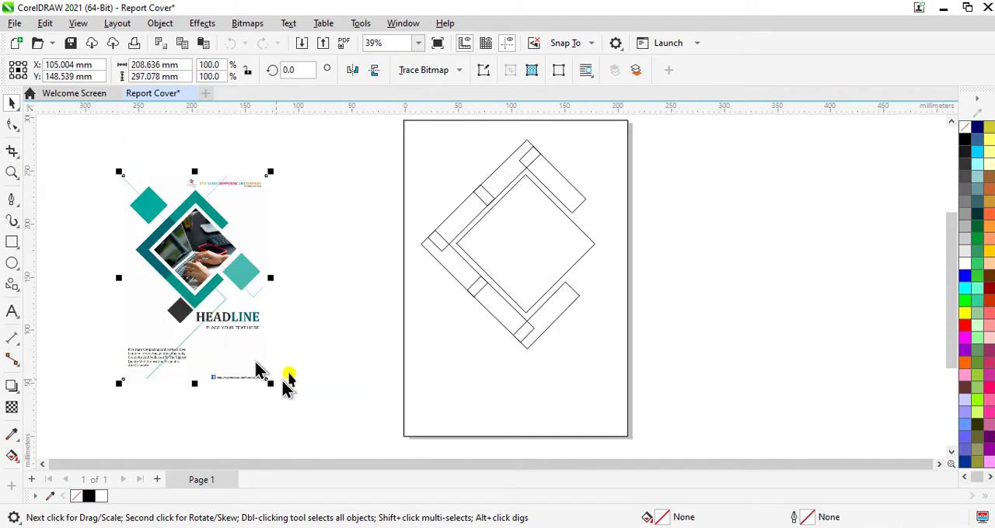
- Sample teal #01A89E from the reference image and apply it as fill and outline to the bar group at the diamond's top corner
click(9, 437)
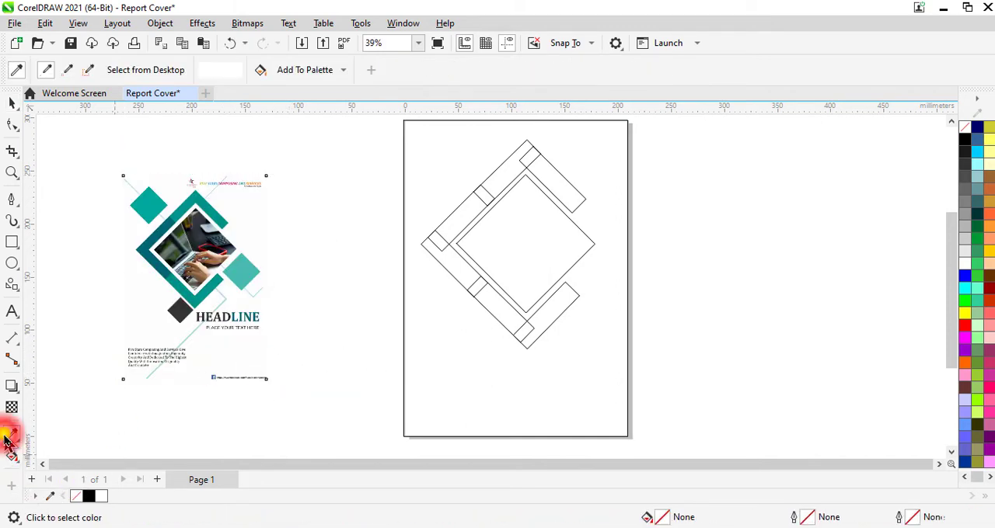
click(155, 204)
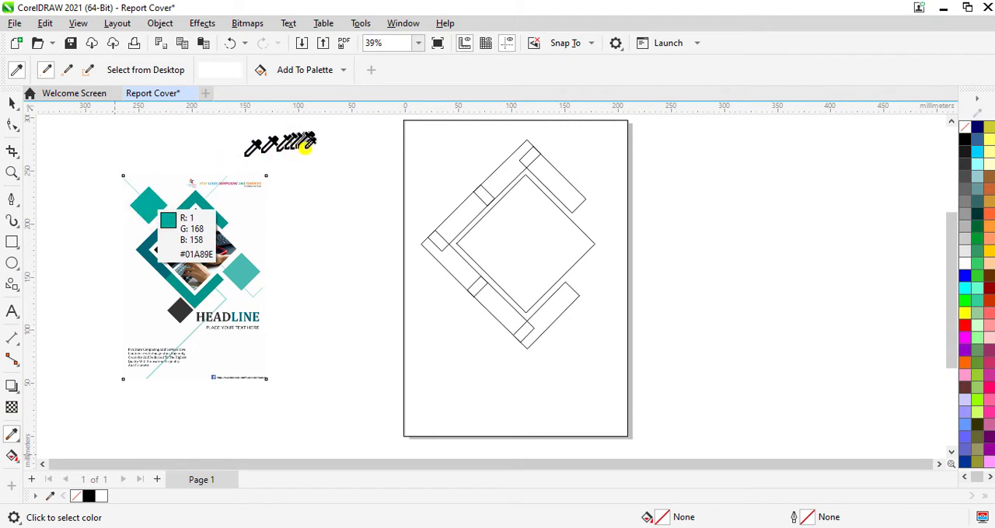
scroll(547, 177, up, 3)
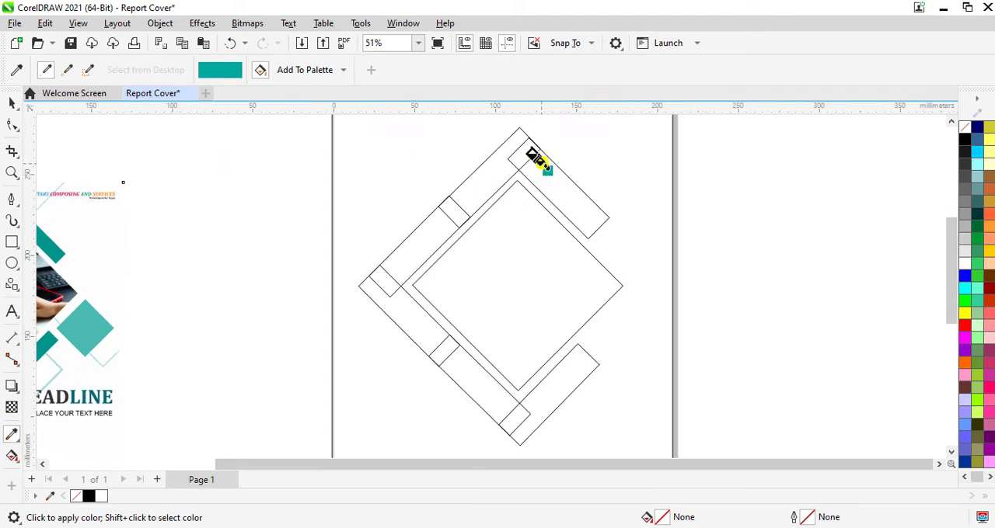
click(549, 169)
scroll(548, 171, up, 3)
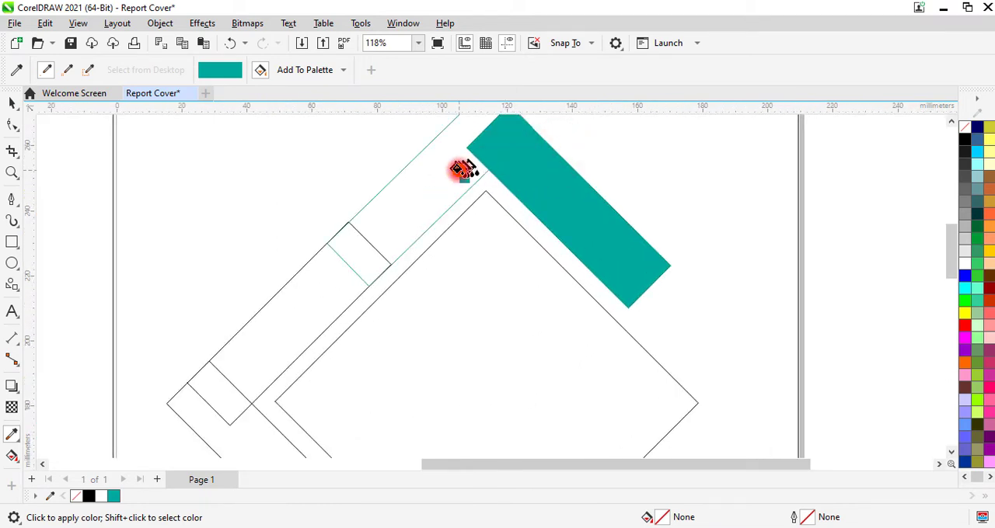
click(457, 165)
scroll(455, 164, down, 3)
scroll(460, 167, down, 2)
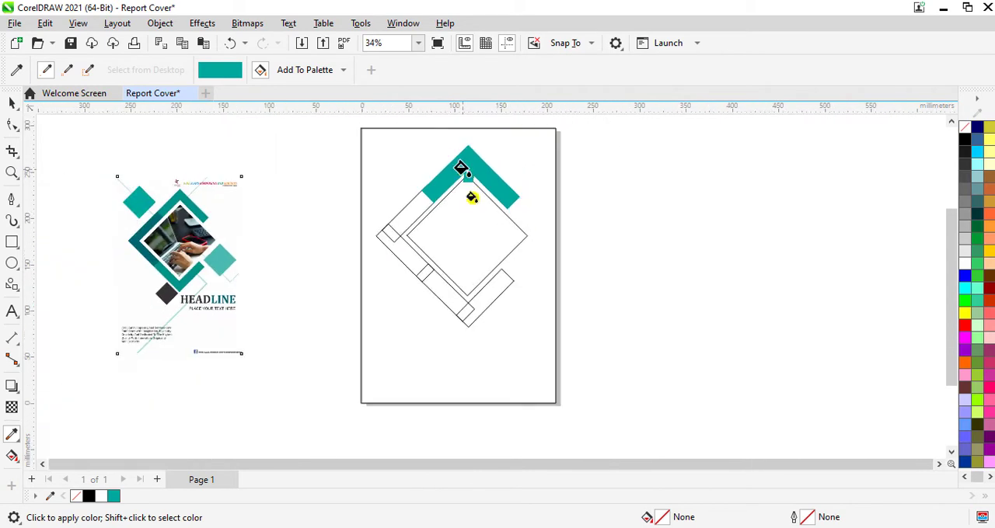
- Apply the sampled teal to the fill and outlines of both bars meeting at the diamond's bottom corner
scroll(479, 305, up, 3)
click(476, 311)
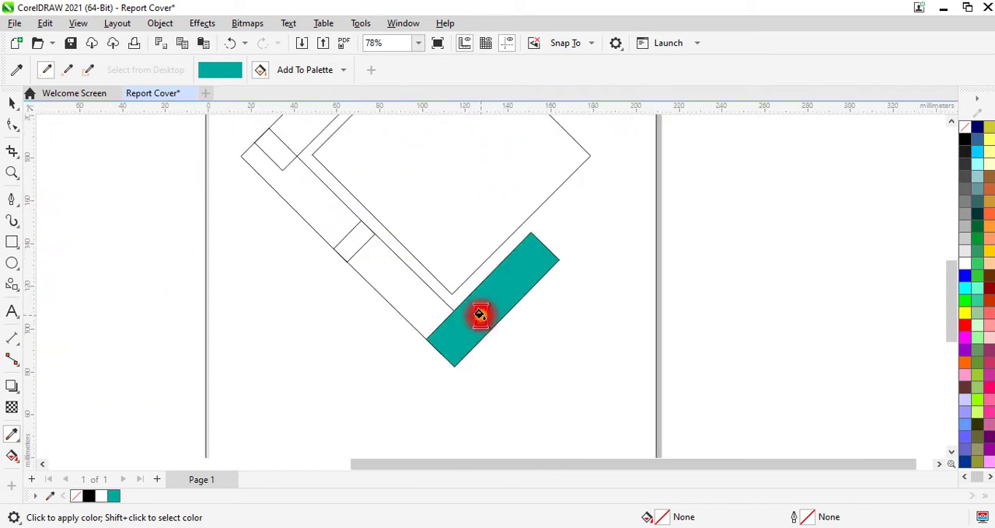
scroll(475, 312, up, 3)
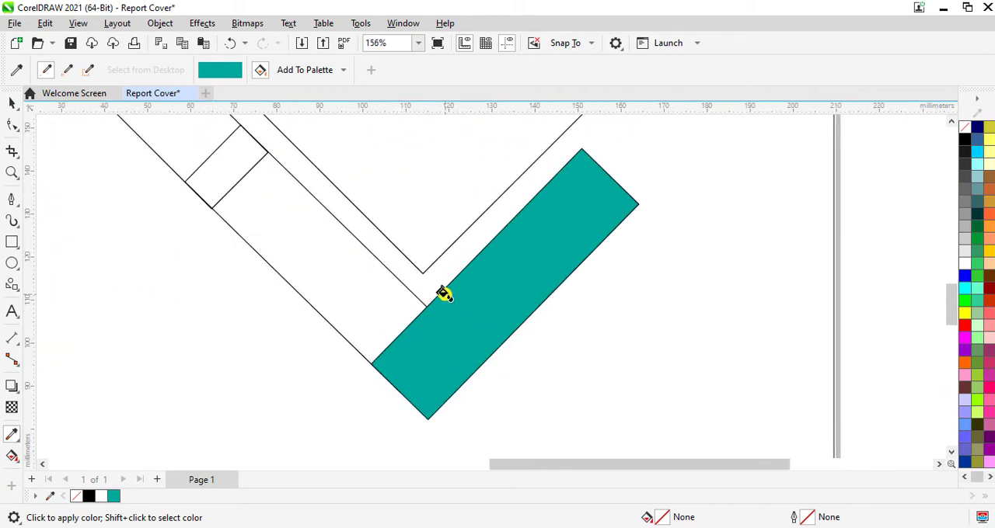
click(443, 294)
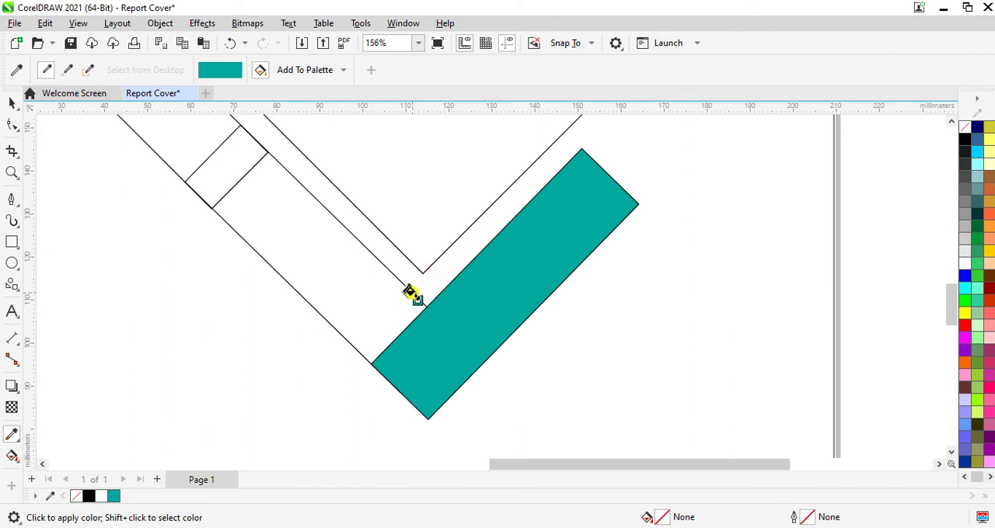
click(407, 290)
scroll(405, 334, up, 2)
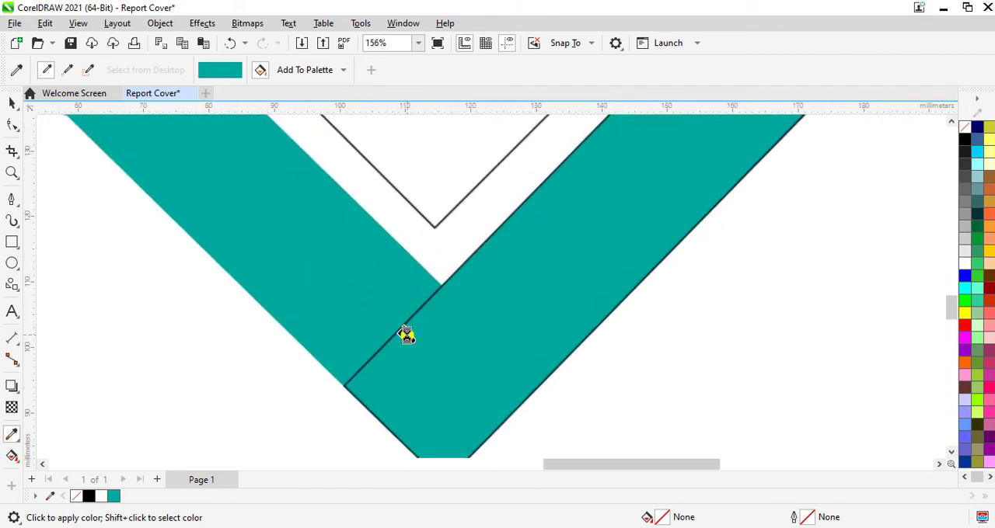
scroll(406, 334, up, 1)
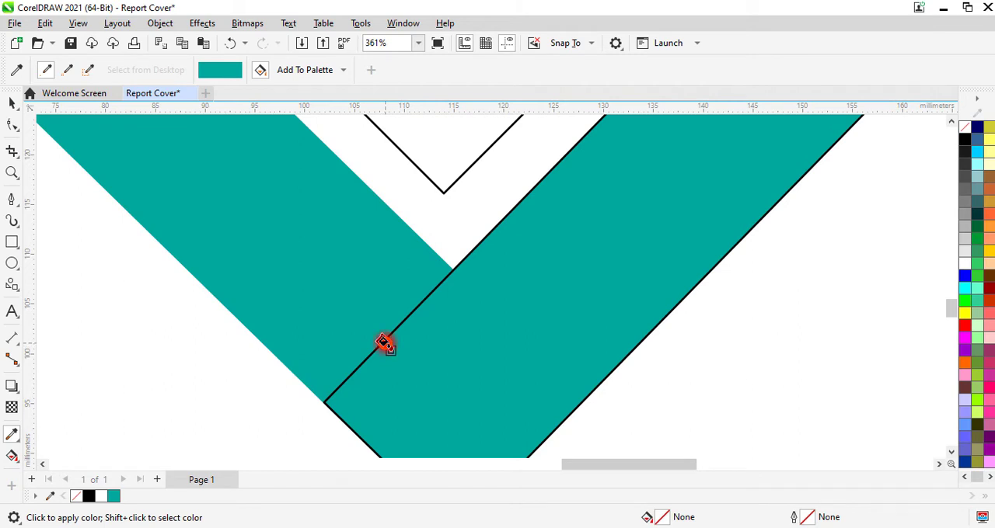
click(385, 345)
scroll(386, 343, down, 3)
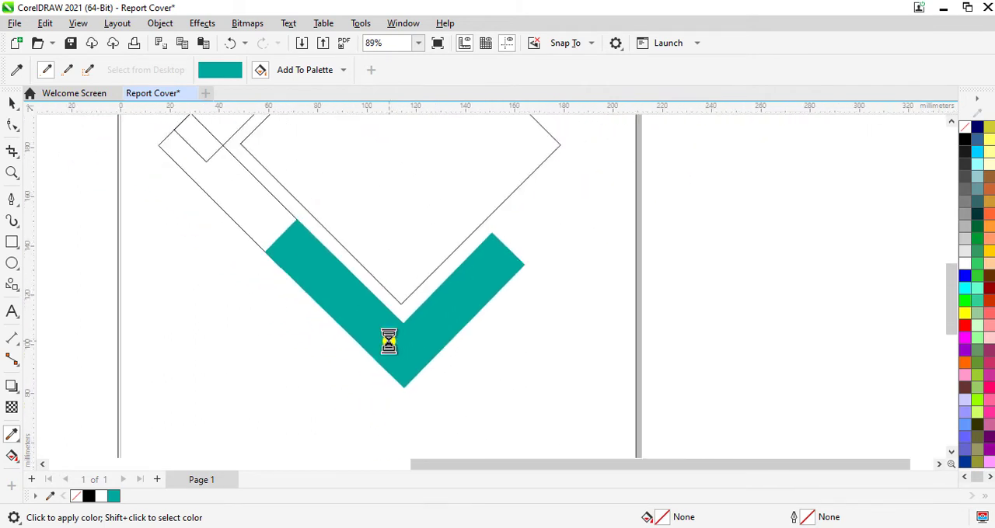
- Sample dark teal #006674 from the reference image and apply it to the fill and outlines of the bars at the diamond's left corner
scroll(388, 342, down, 4)
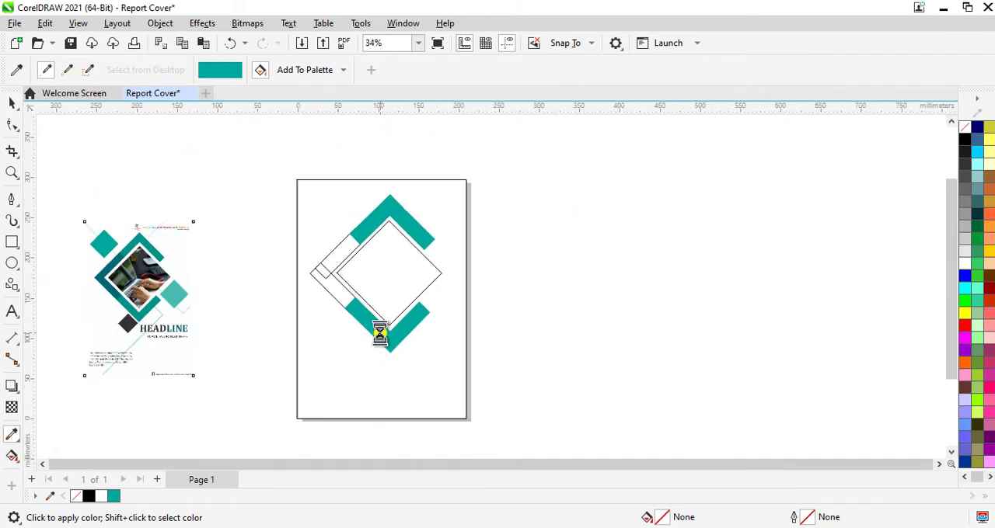
click(17, 70)
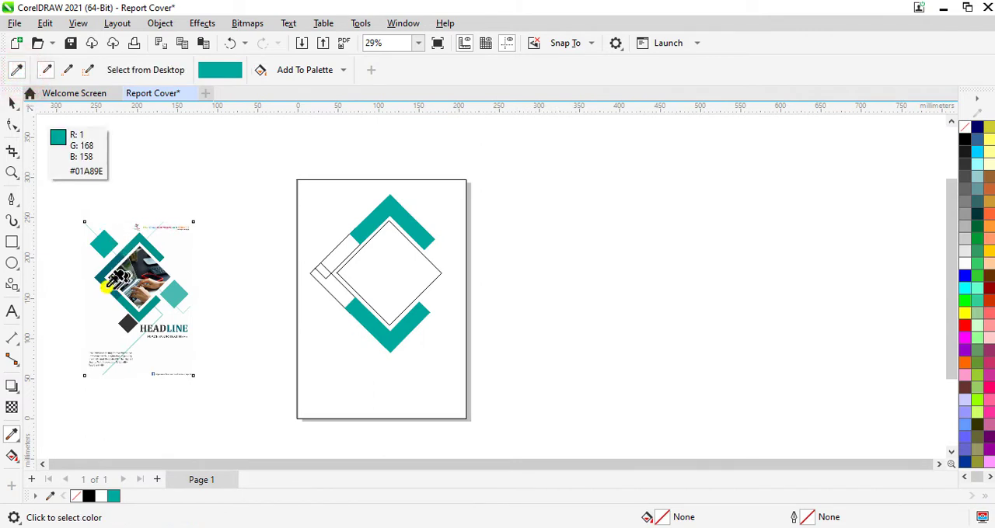
scroll(116, 277, up, 1)
scroll(116, 277, up, 1)
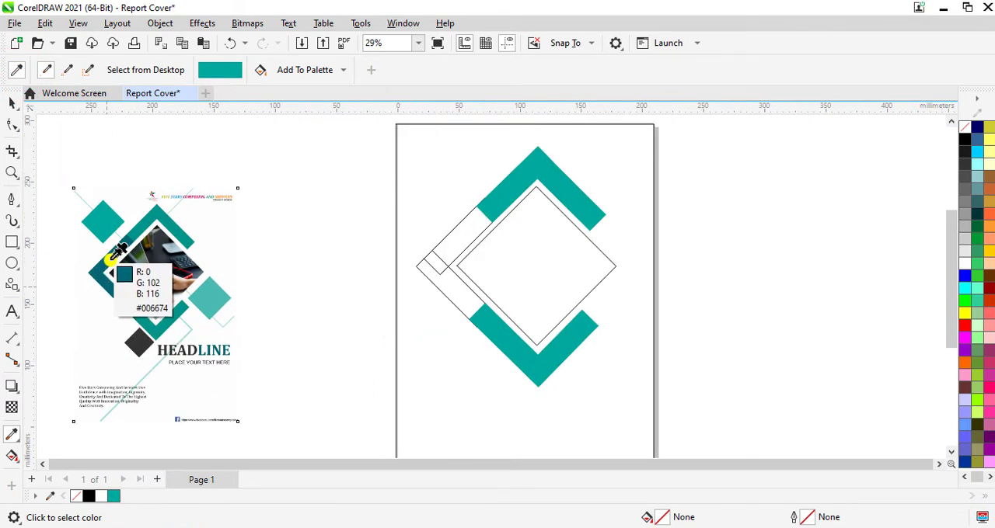
click(113, 254)
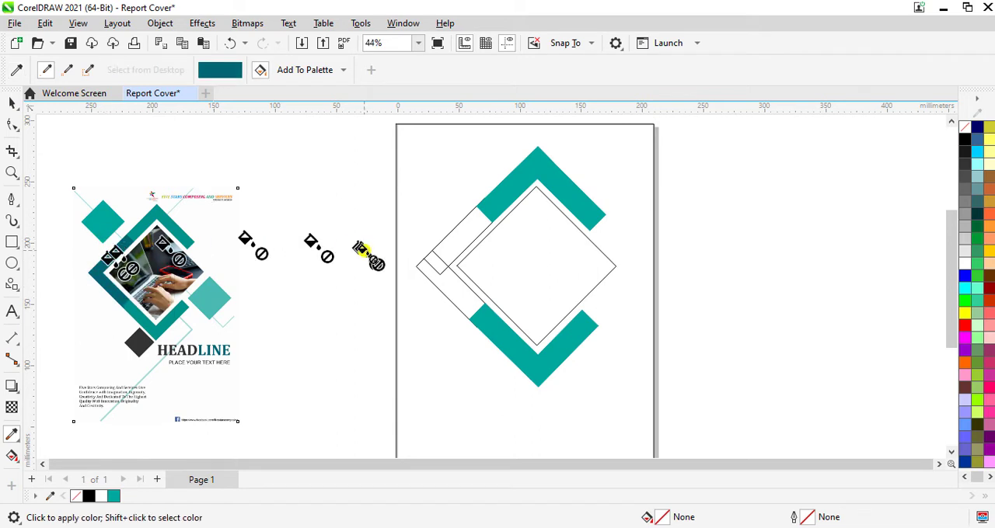
scroll(440, 260, up, 5)
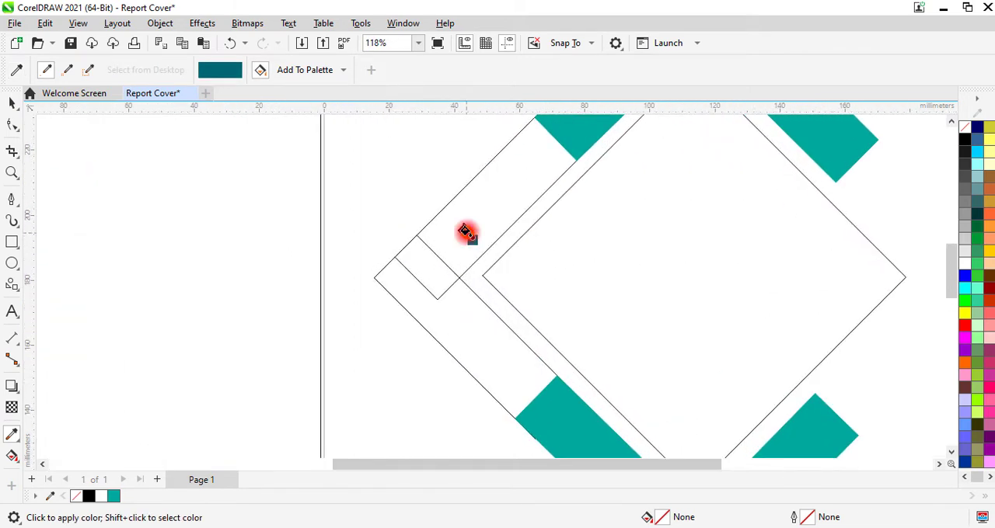
click(466, 233)
scroll(478, 268, up, 4)
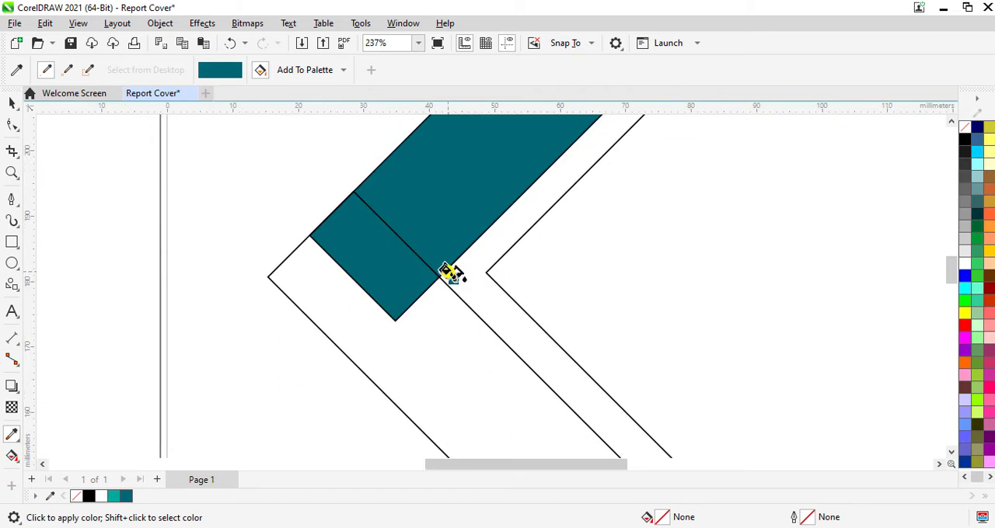
click(447, 271)
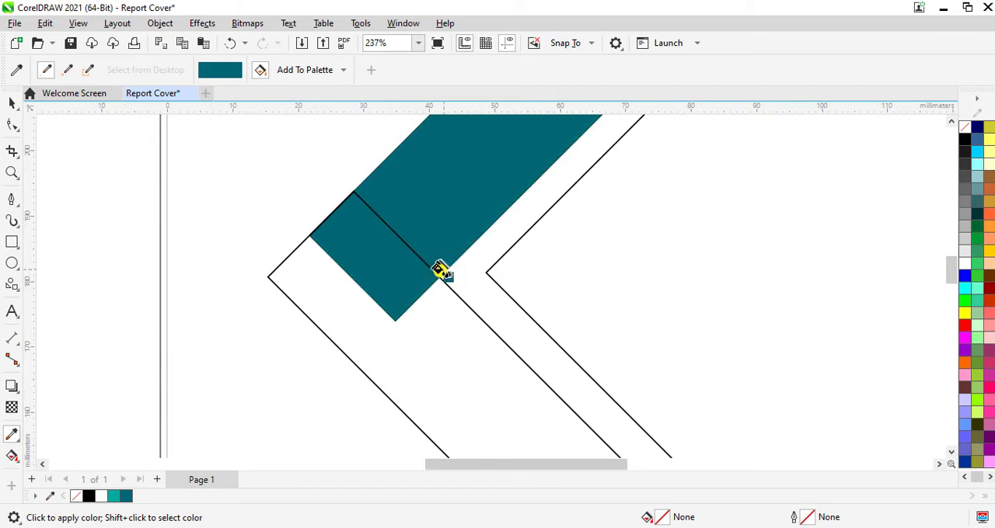
click(434, 269)
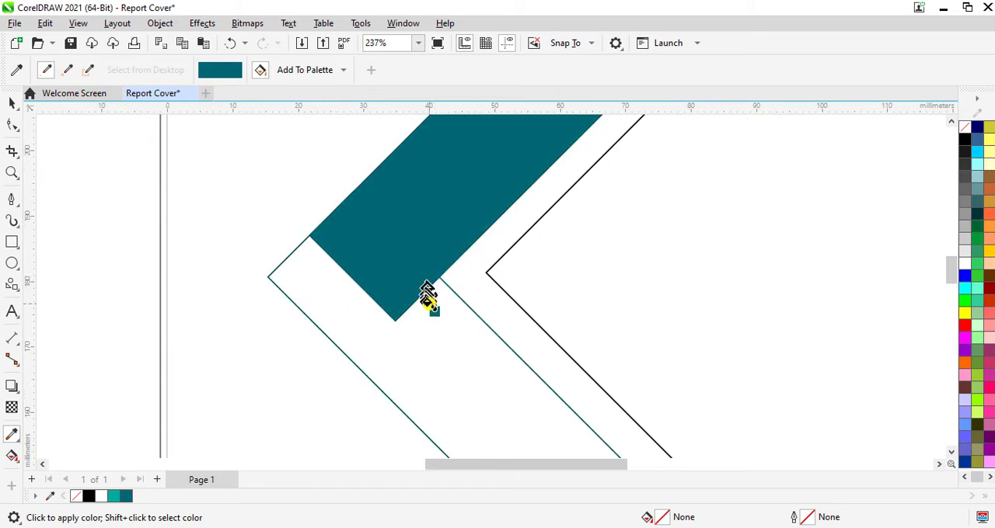
click(429, 302)
scroll(428, 304, down, 4)
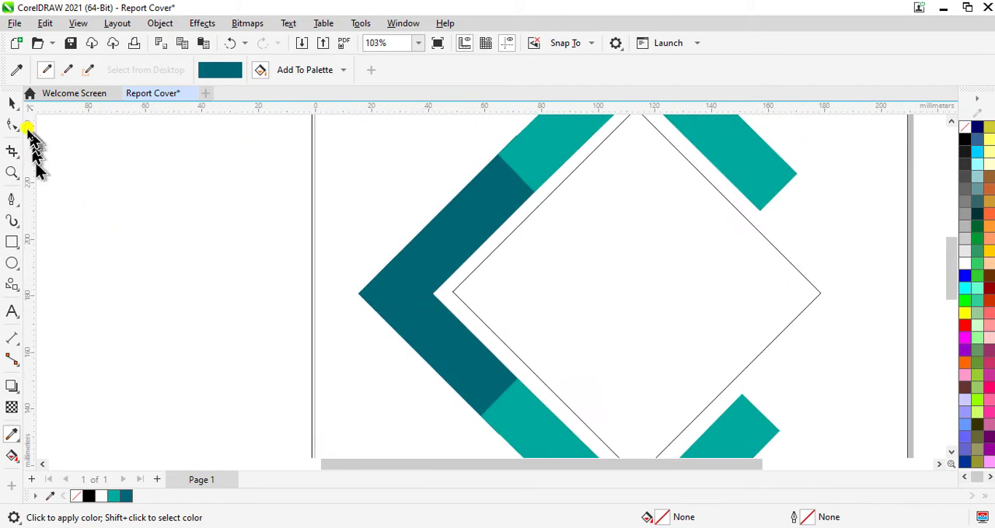
- Delete the imported Cover Photo reference image beside the page
click(13, 102)
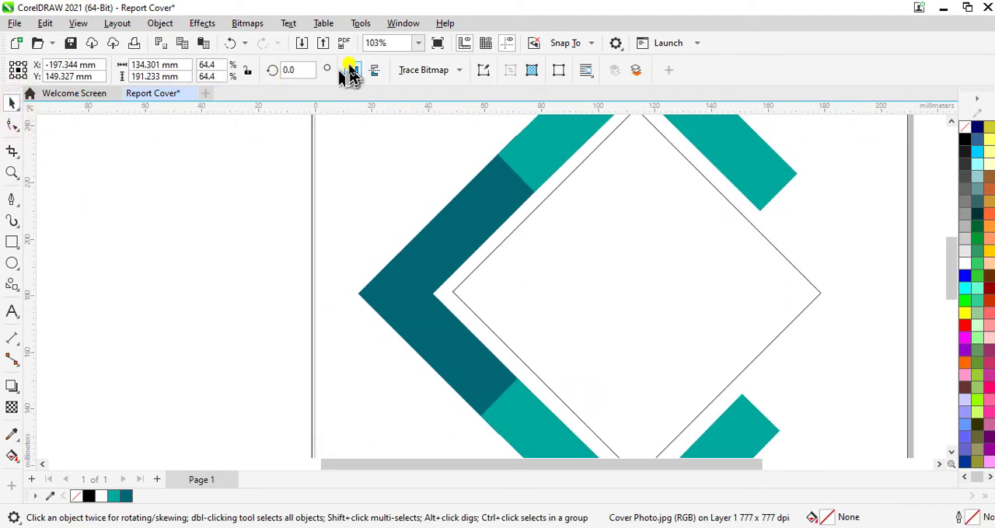
click(419, 44)
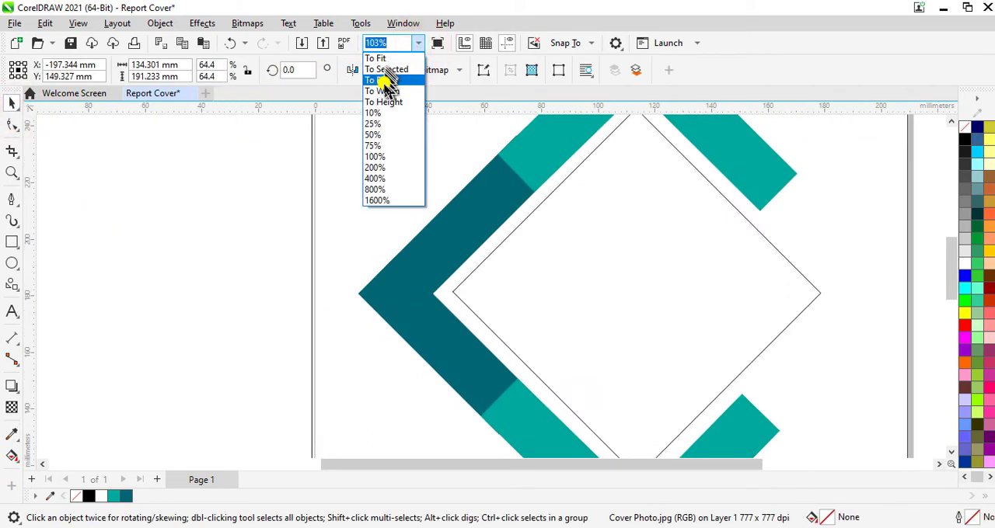
click(384, 69)
click(236, 268)
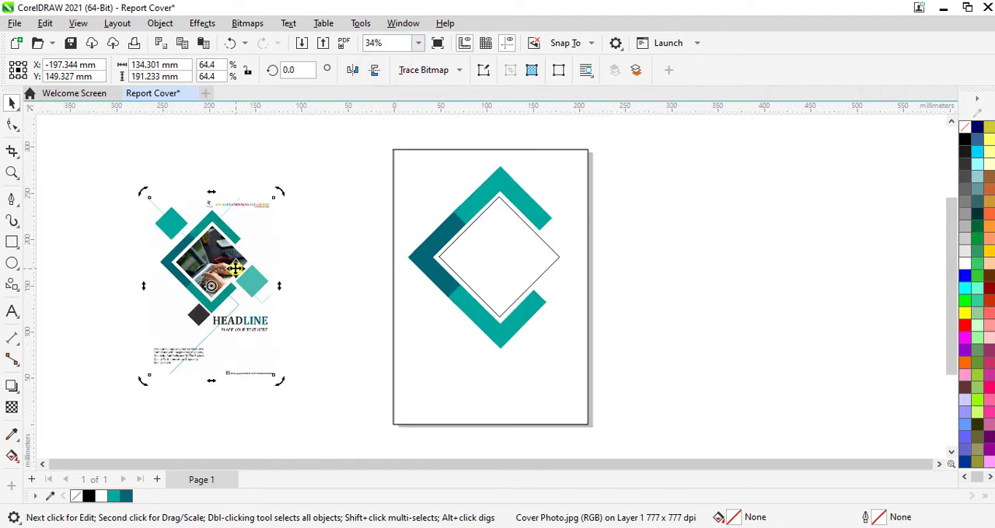
key(Delete)
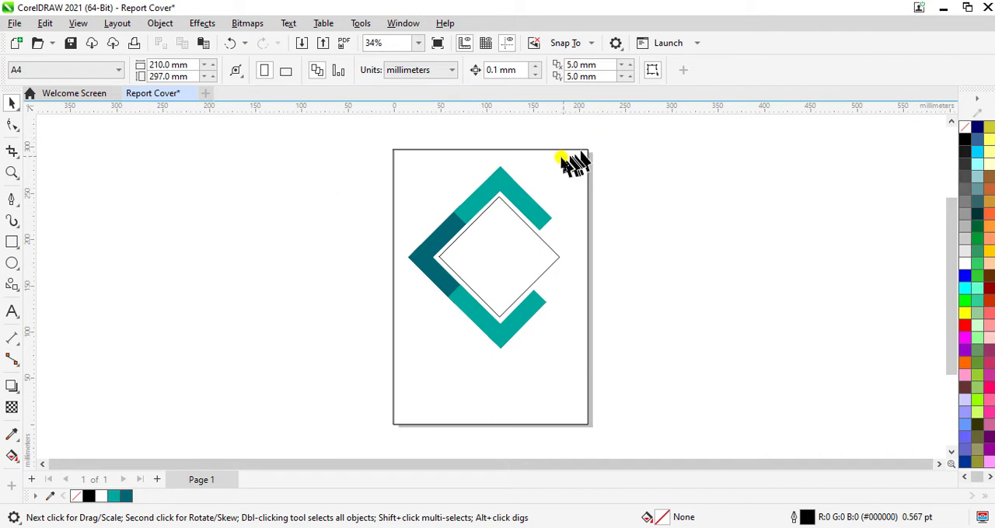
- Group the three coloured bar groups together with the central diamond
scroll(573, 163, up, 5)
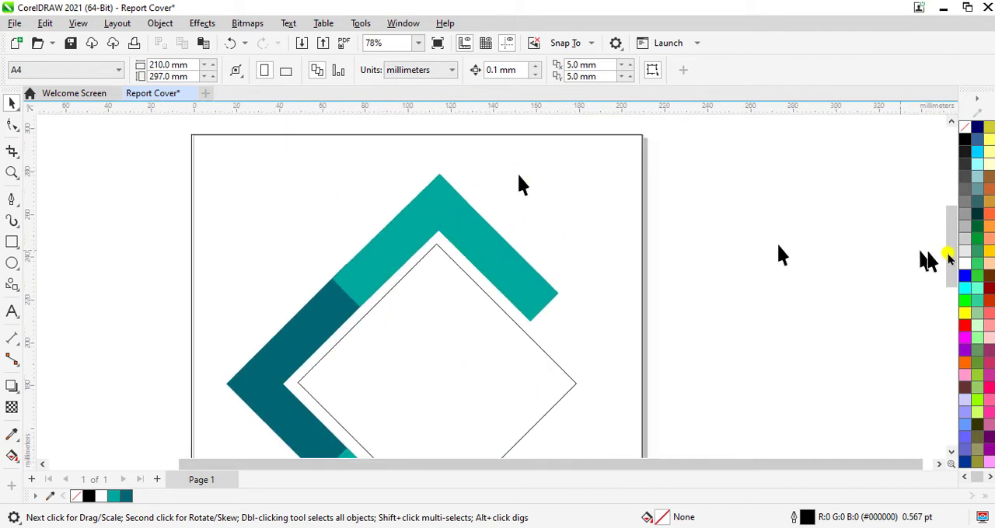
drag(952, 258, 954, 270)
scroll(643, 277, down, 3)
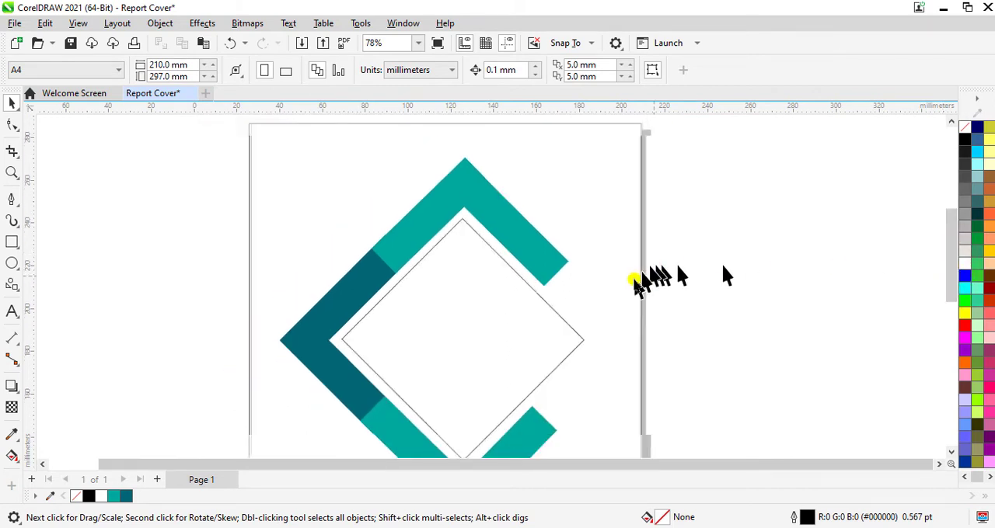
click(547, 244)
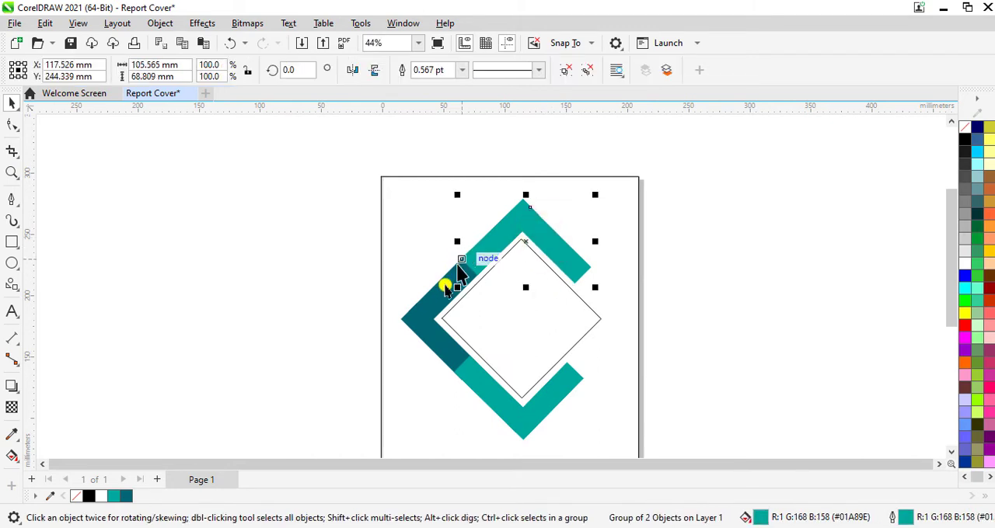
shift+click(434, 308)
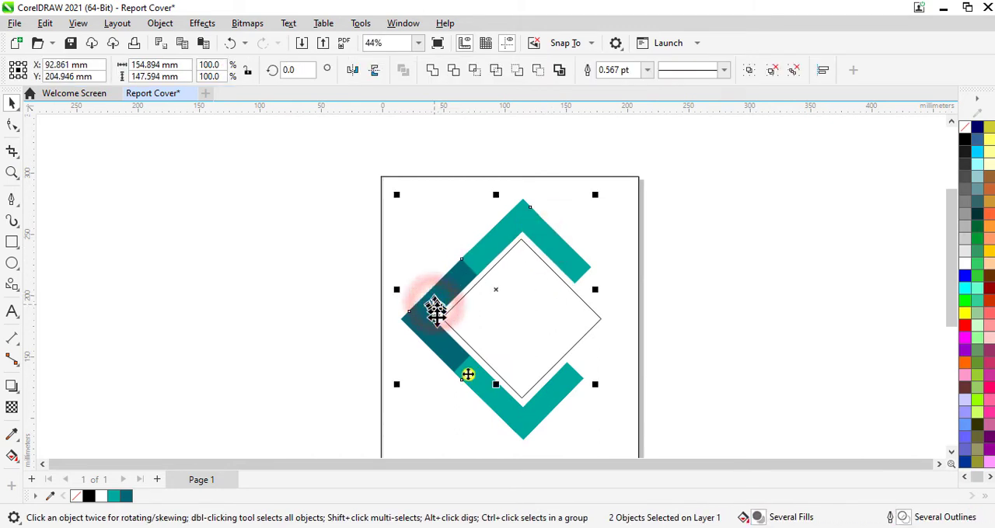
shift+click(507, 410)
shift+click(520, 362)
right_click(521, 362)
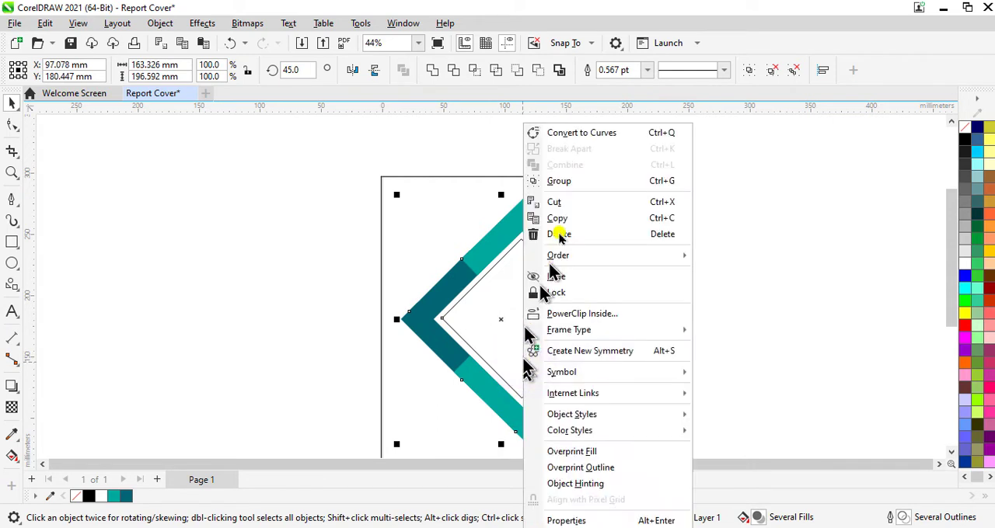
click(559, 183)
- Reposition the grouped bars and diamond on the page so its centre sits at about X 96 mm, Y 169 mm
scroll(766, 191, down, 1)
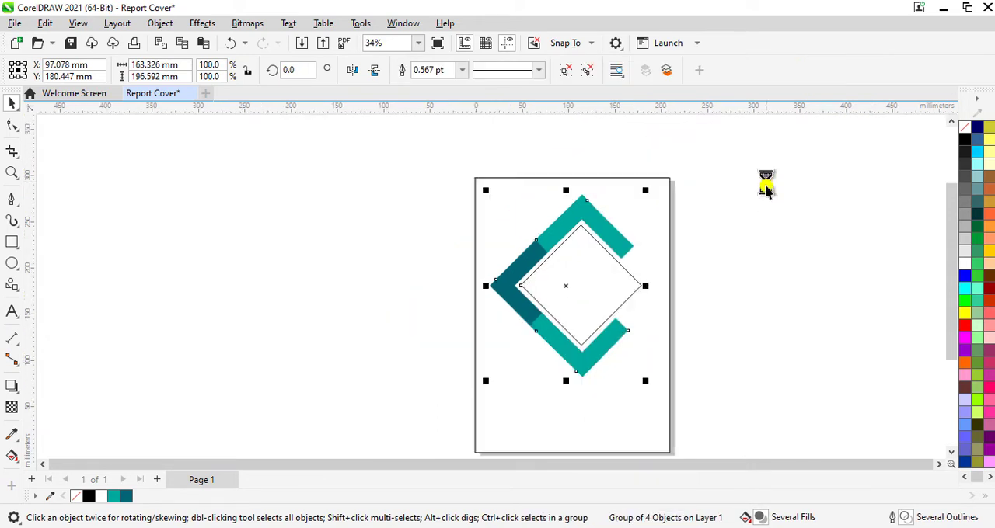
mouse_move(565, 288)
mouse_down()
mouse_move(573, 306)
mouse_move(568, 297)
mouse_up()
click(568, 295)
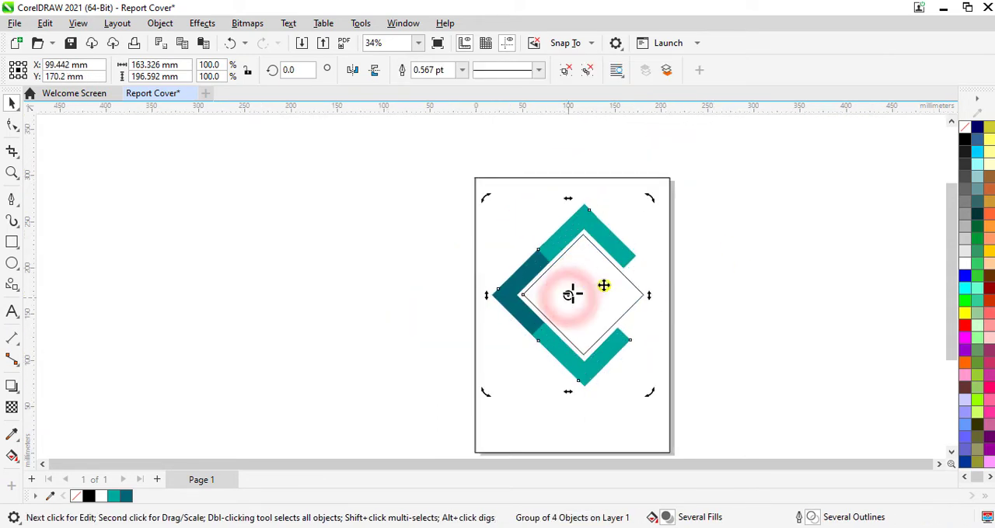
click(808, 326)
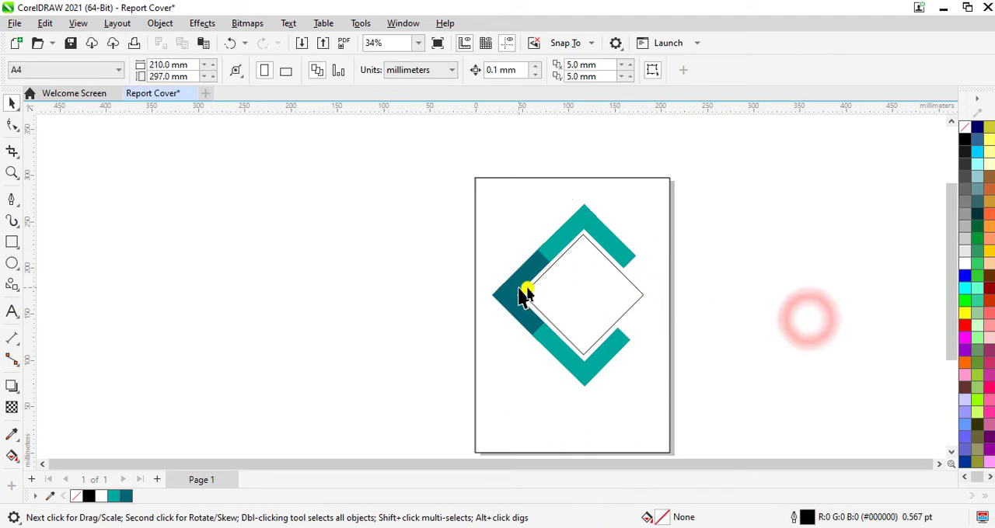
click(577, 298)
drag(568, 293, 567, 303)
scroll(581, 255, up, 2)
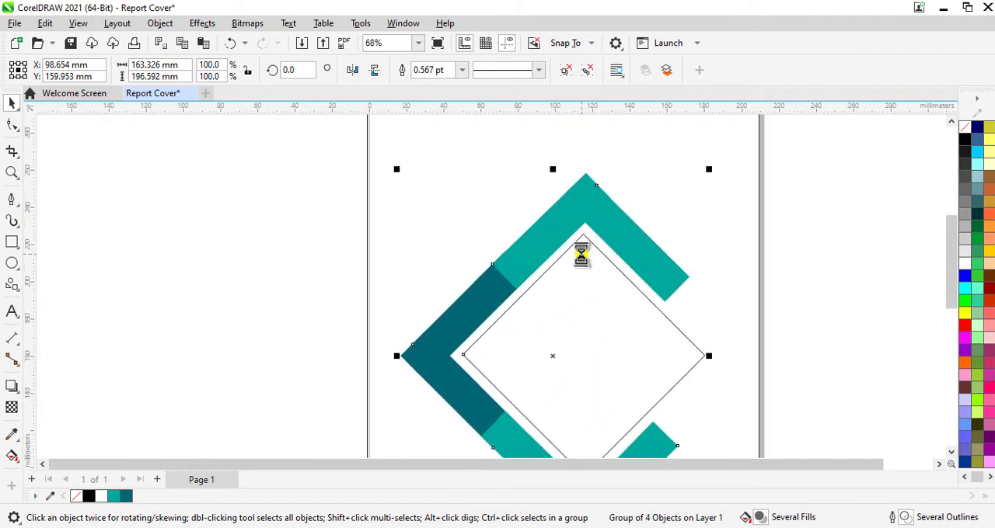
scroll(578, 263, down, 1)
drag(951, 281, 948, 275)
drag(555, 377, 552, 362)
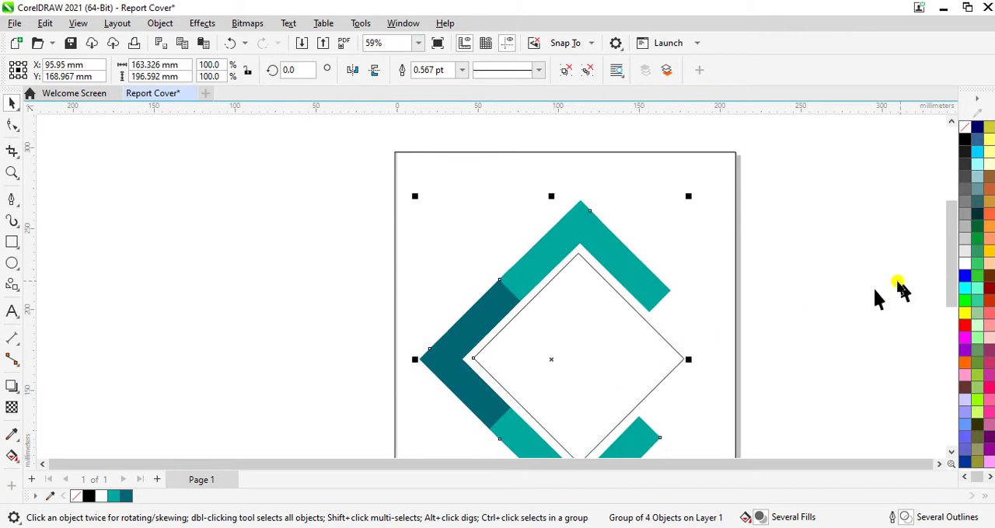
scroll(897, 291, down, 2)
click(888, 322)
drag(951, 292, 925, 307)
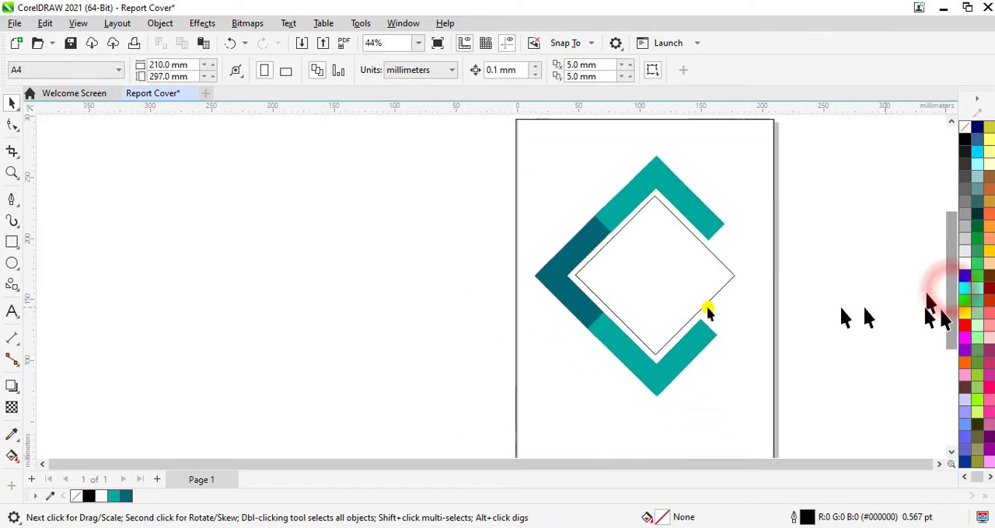
- Ungroup all the bars and the diamond into separate objects
click(673, 296)
right_click(673, 297)
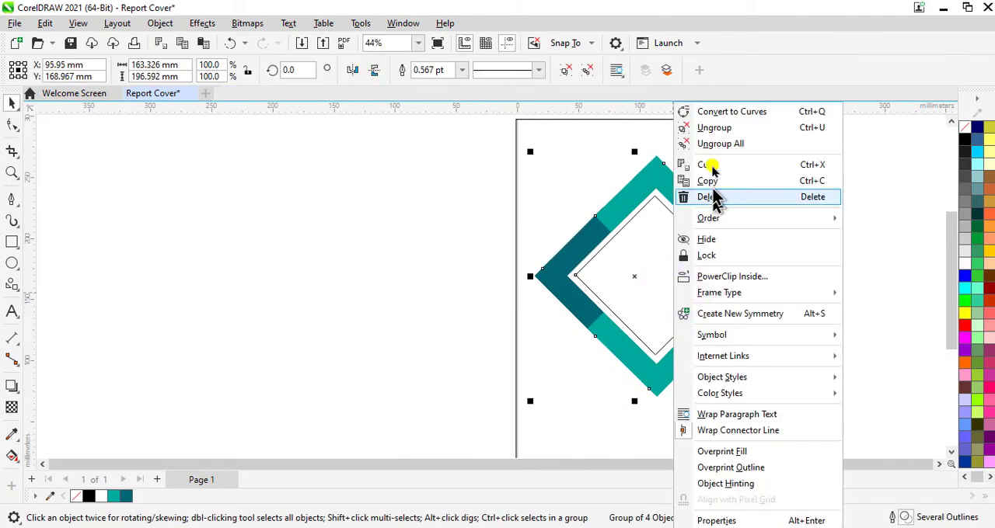
click(713, 144)
click(368, 289)
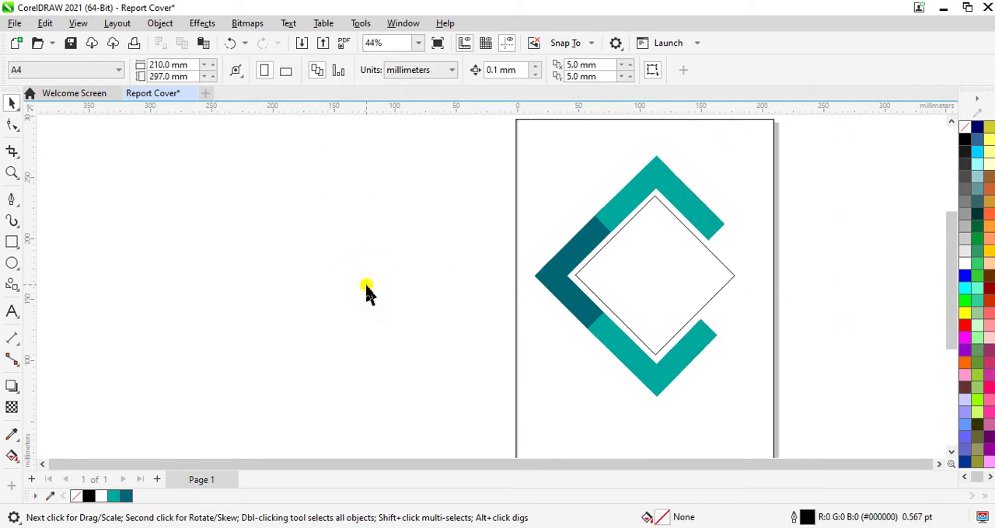
- Import female-hand-typing-keyboard-laptop.jpg from the Backgrounds folder in Page Posts and place it beside the page, about 125 mm wide
key(ctrl+i)
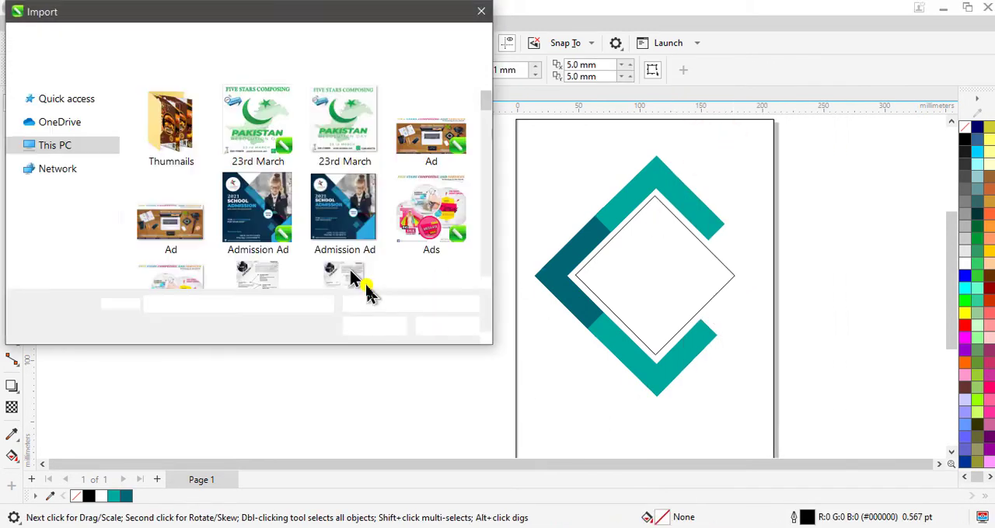
click(60, 277)
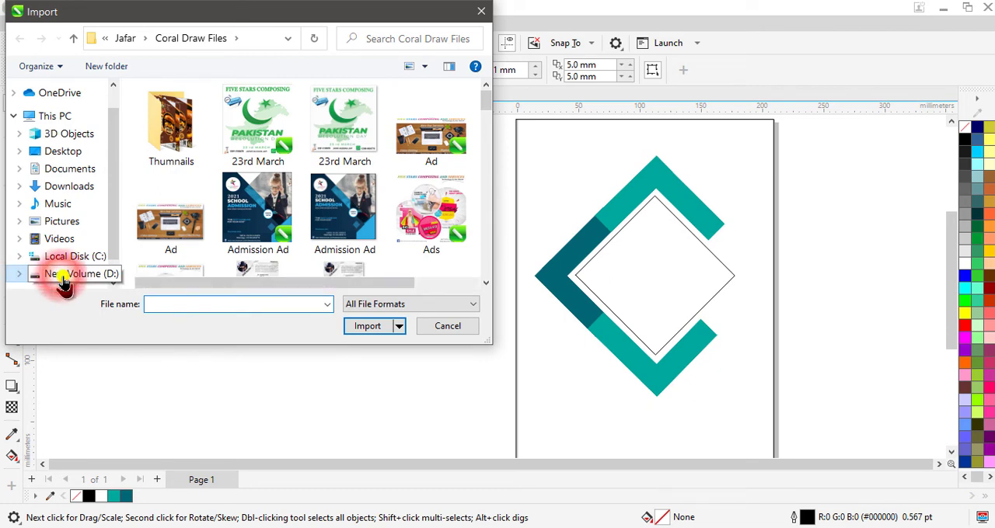
click(183, 272)
double_click(182, 274)
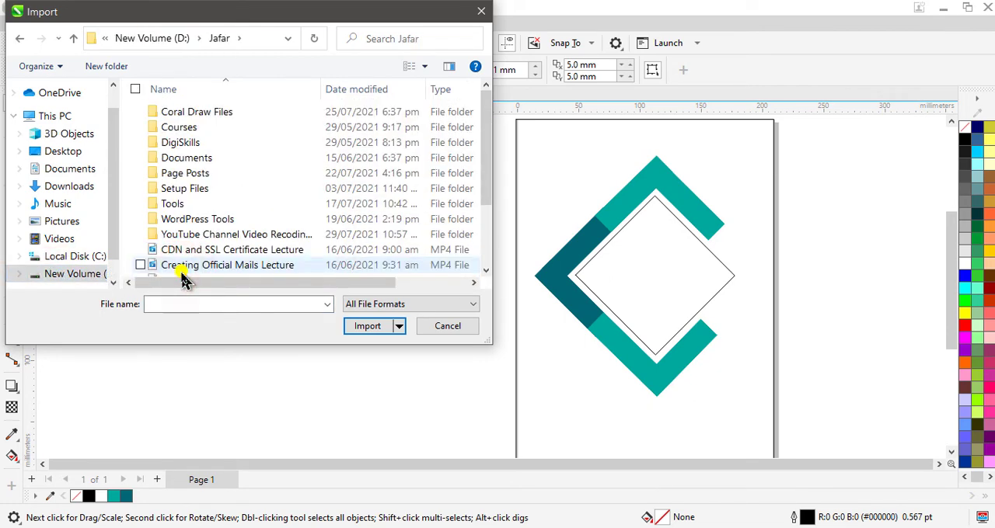
double_click(183, 172)
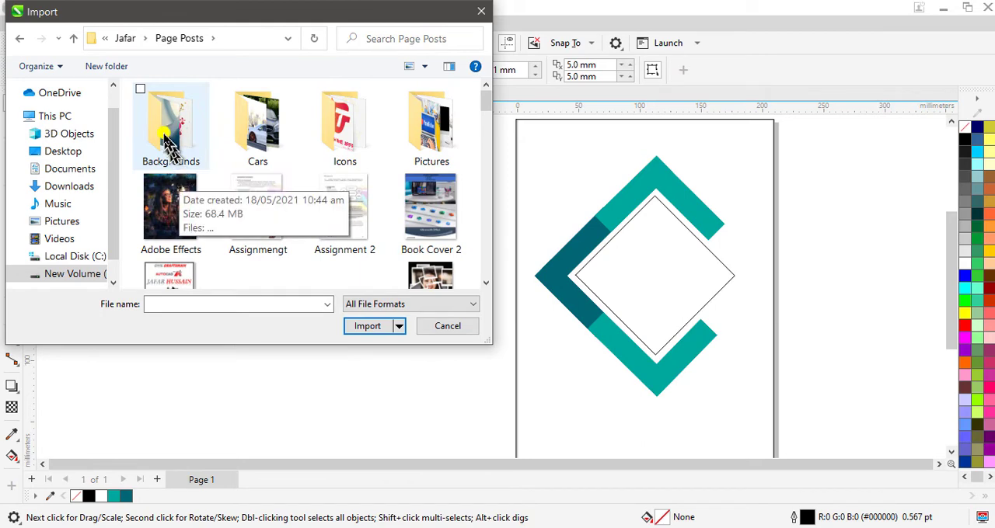
double_click(168, 136)
scroll(287, 187, down, 3)
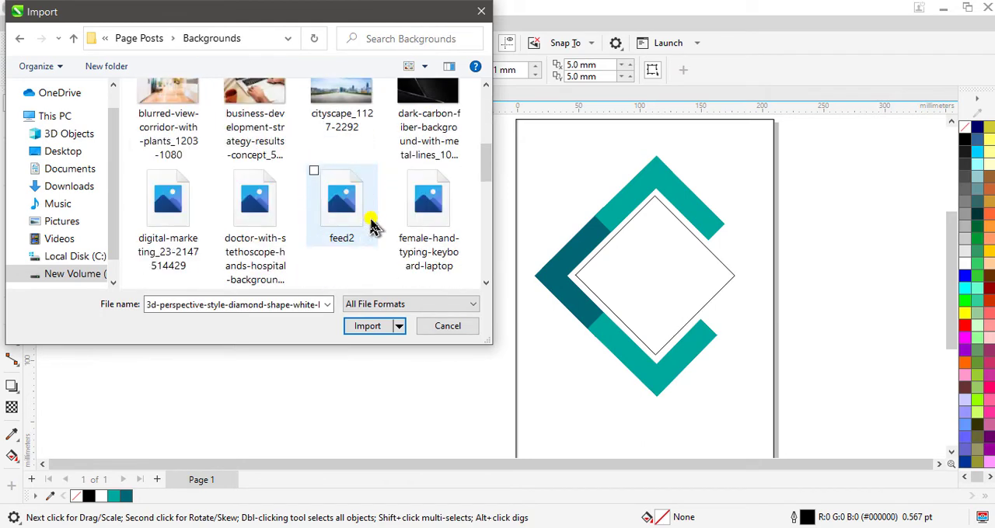
click(423, 221)
click(367, 326)
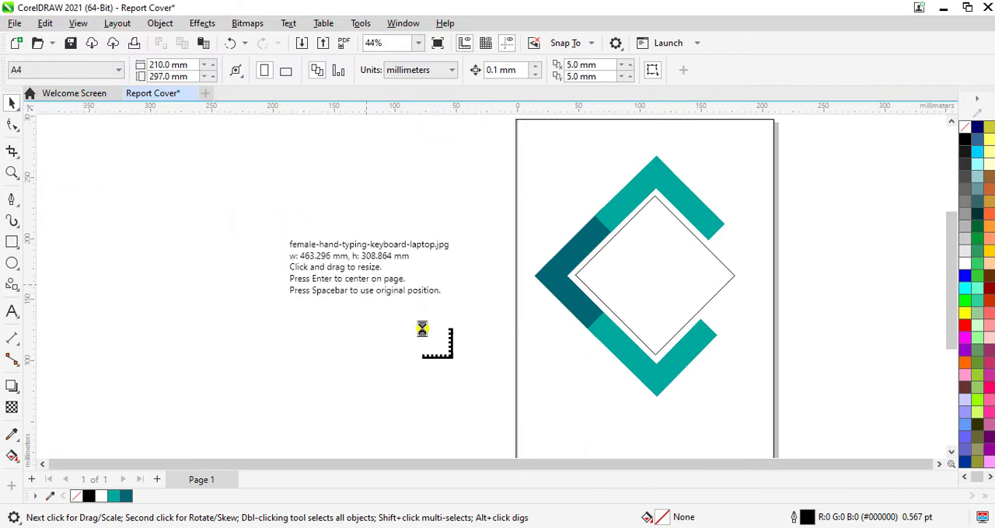
click(422, 342)
- PowerClip the laptop photo inside the central diamond and fit it with Fill Proportionally
right_click(387, 280)
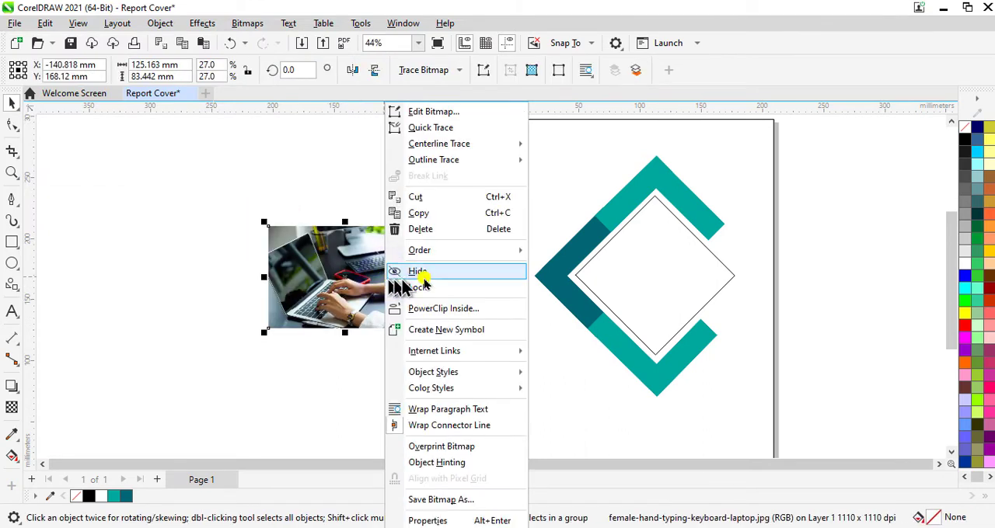
click(466, 308)
click(643, 271)
click(205, 133)
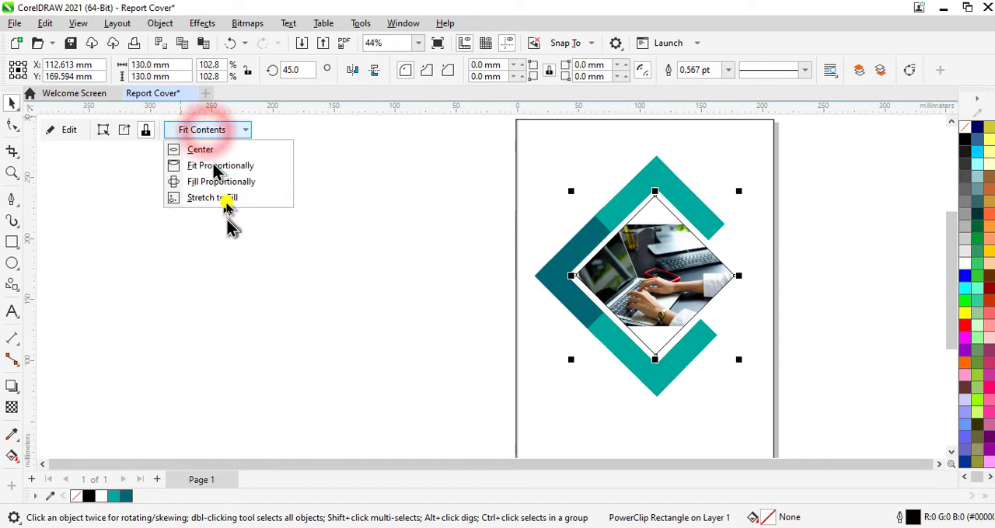
click(230, 183)
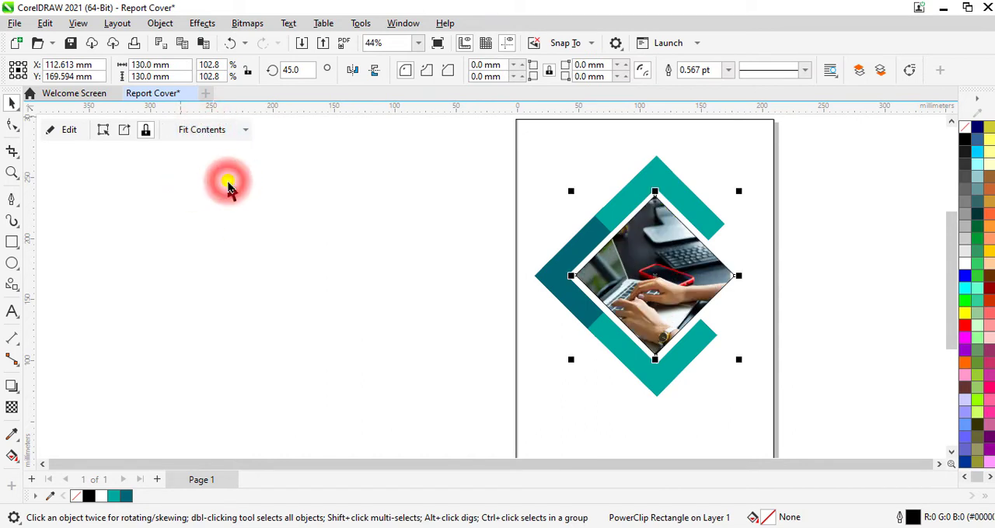
- Edit the diamond's PowerClip contents, shifting the photo right to about X 141 mm, Y 169 mm, and finish editing
click(67, 129)
click(631, 266)
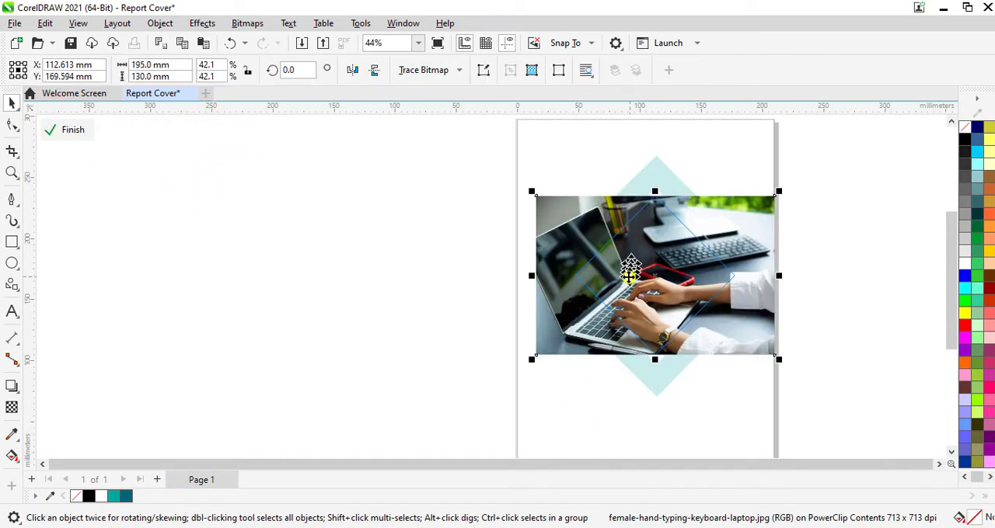
drag(631, 265, 651, 278)
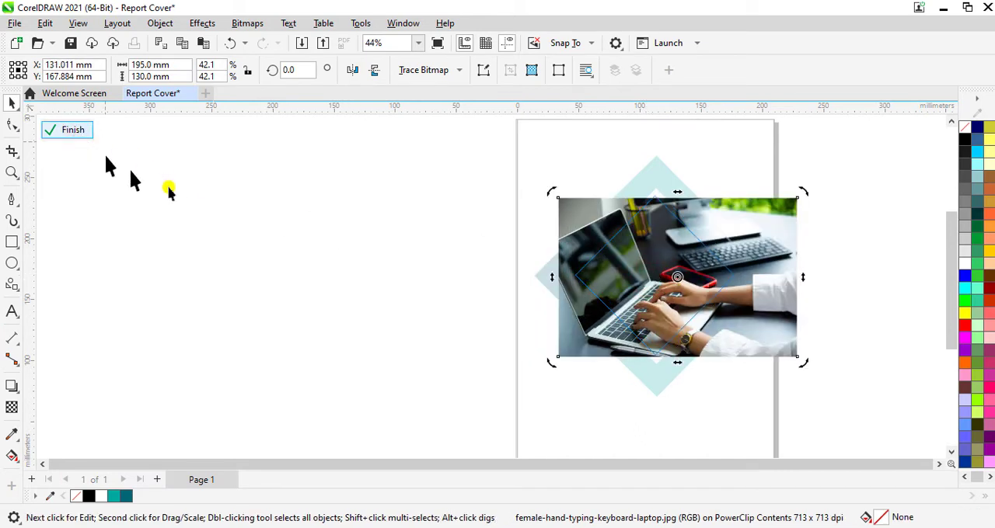
click(245, 217)
click(673, 285)
drag(654, 273, 666, 272)
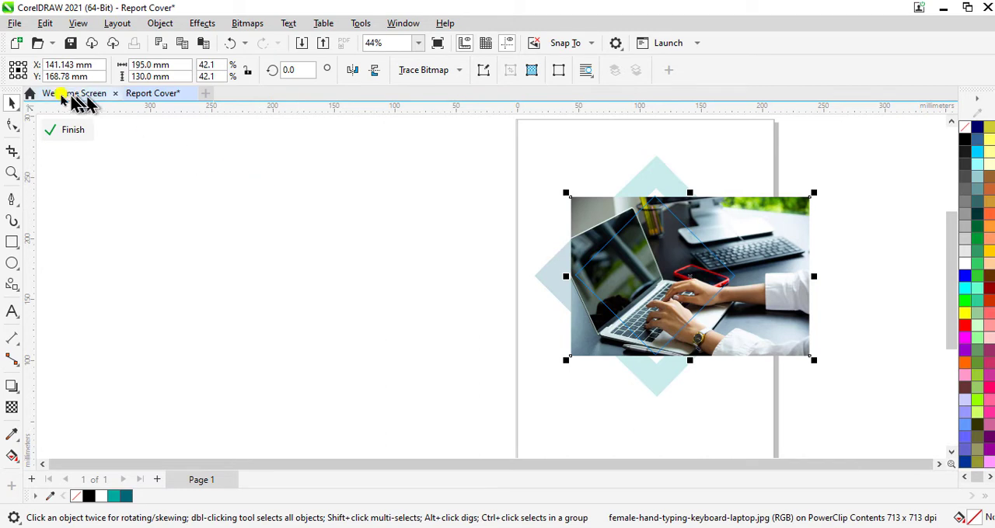
click(59, 137)
click(322, 256)
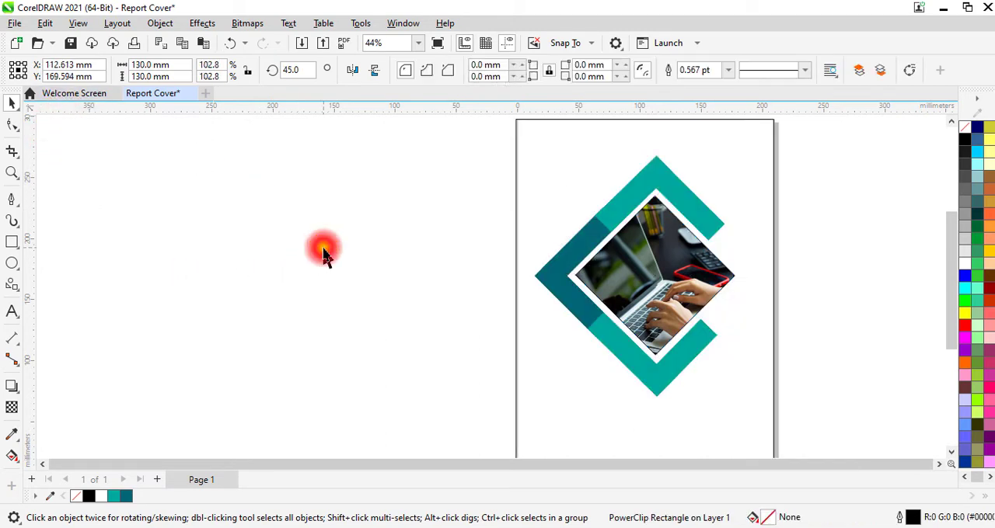
- Remove the outline from the photo-filled diamond
click(650, 283)
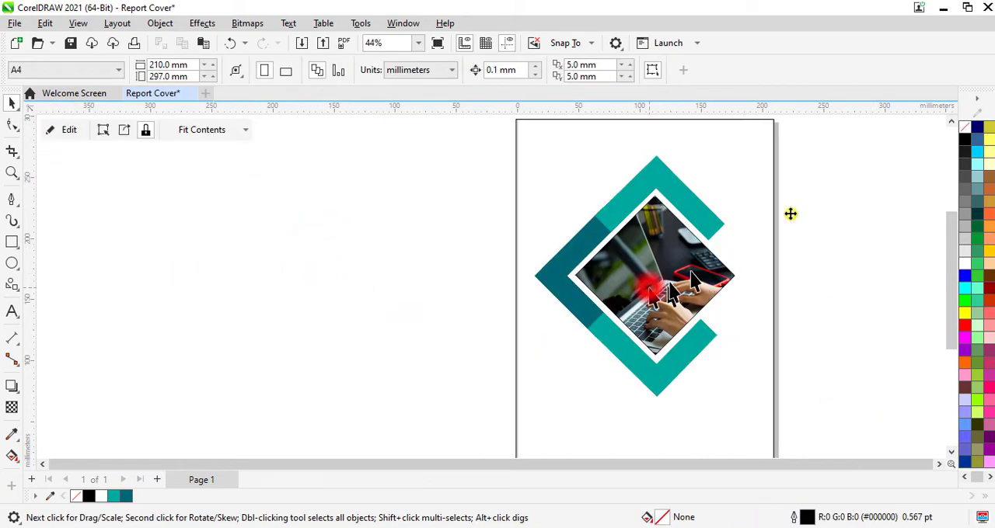
right_click(968, 131)
click(932, 135)
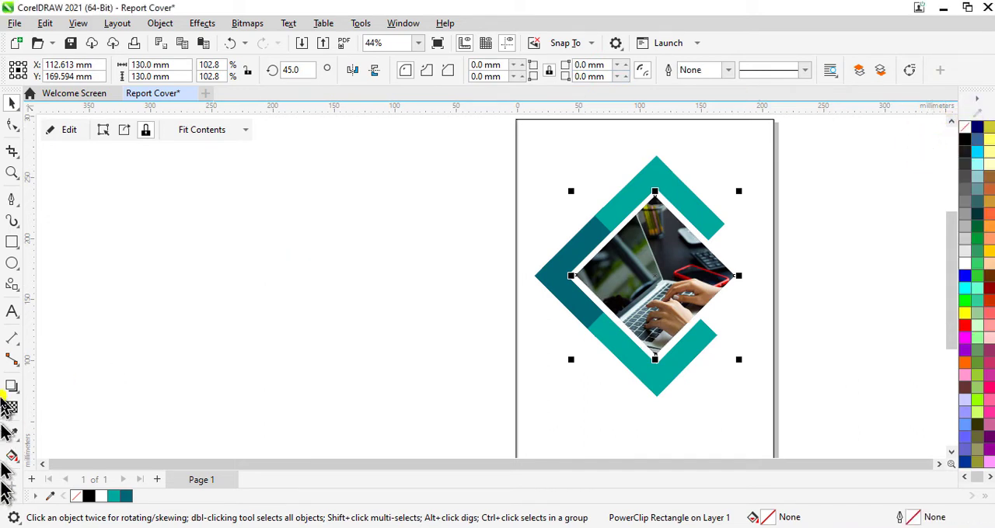
- Draw a rectangle about 39 × 38 mm beside the page and rotate it 45 degrees
click(12, 241)
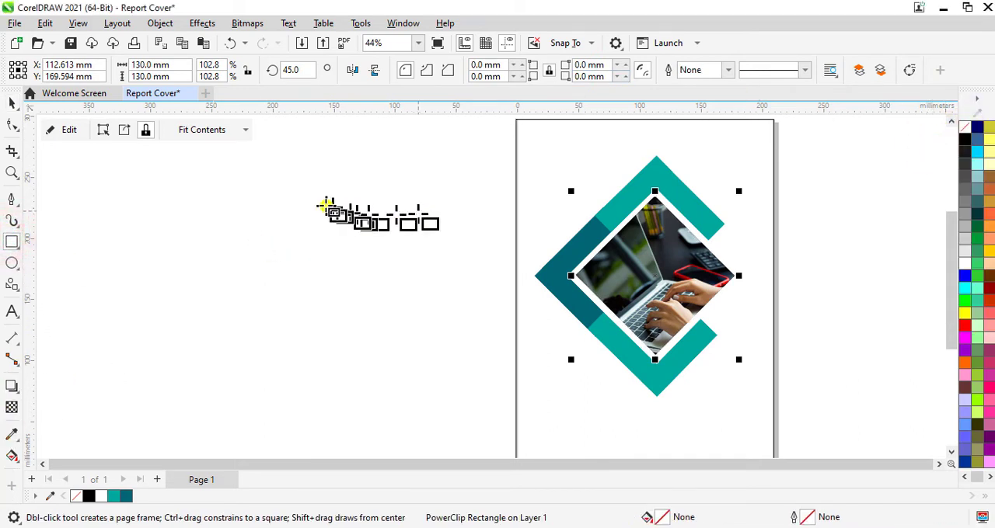
drag(323, 200, 374, 246)
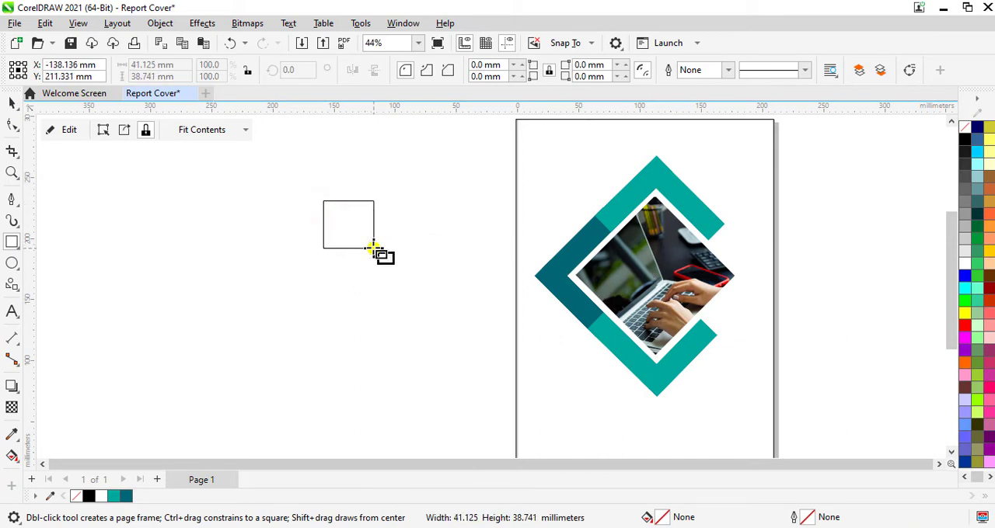
drag(371, 247, 372, 247)
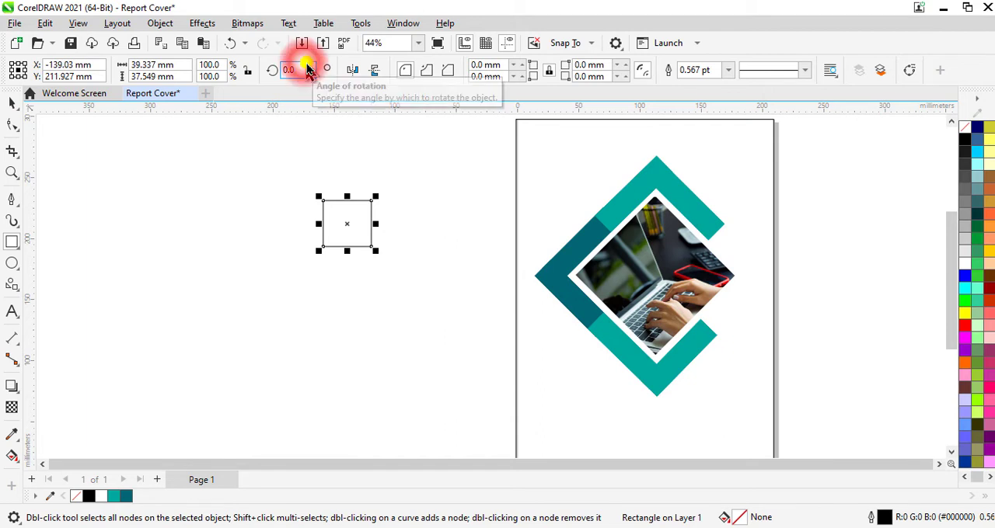
click(303, 69)
text(45)
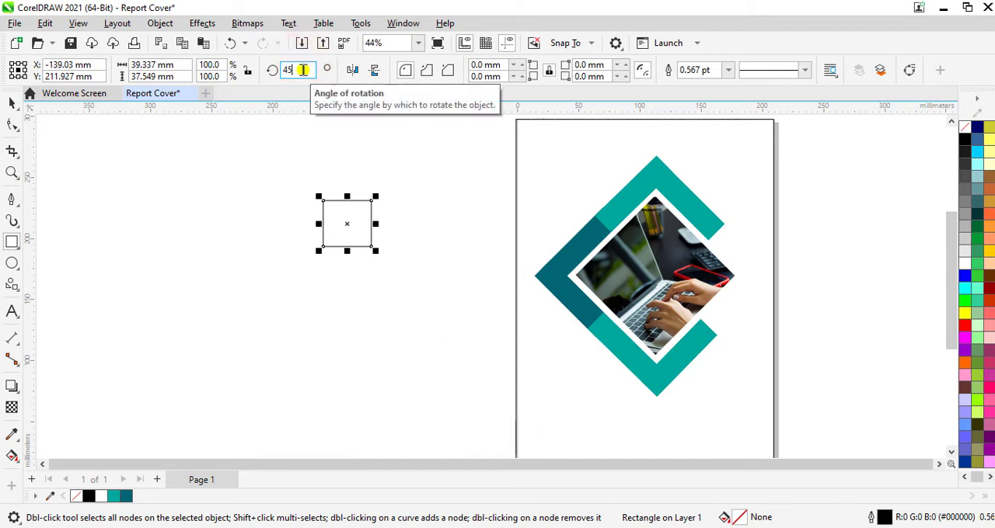
key(Return)
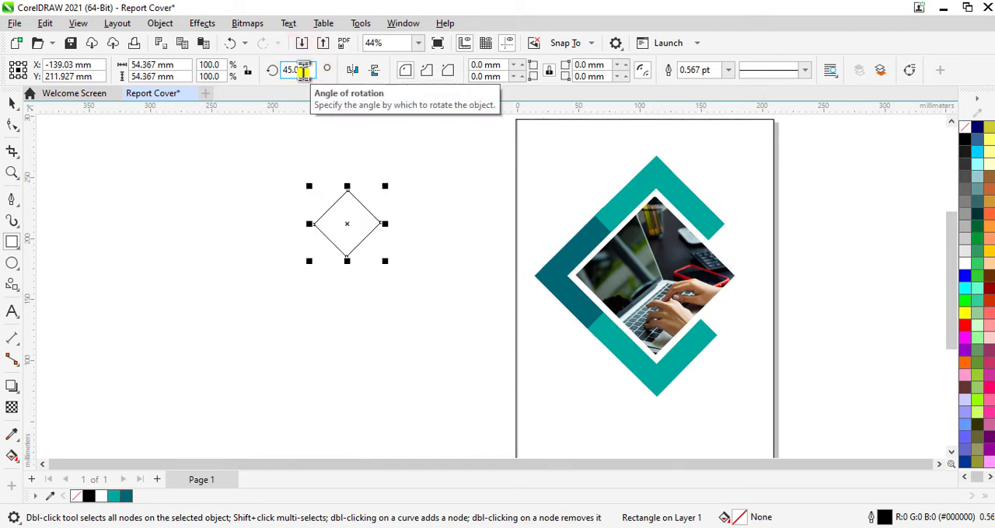
- Move the small rotated rectangle onto the page's upper-left area, centred at about X 44 mm, Y 250 mm
click(11, 104)
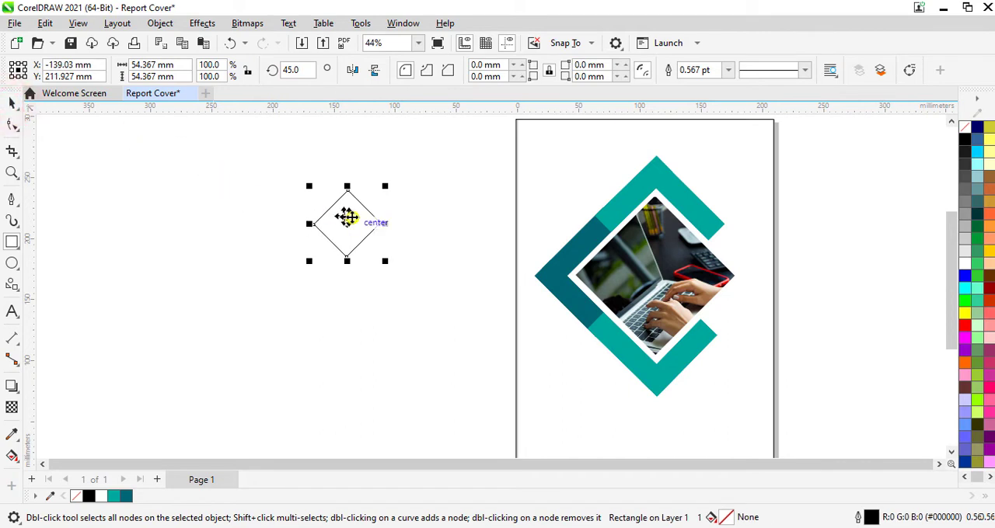
drag(348, 224, 572, 177)
click(572, 178)
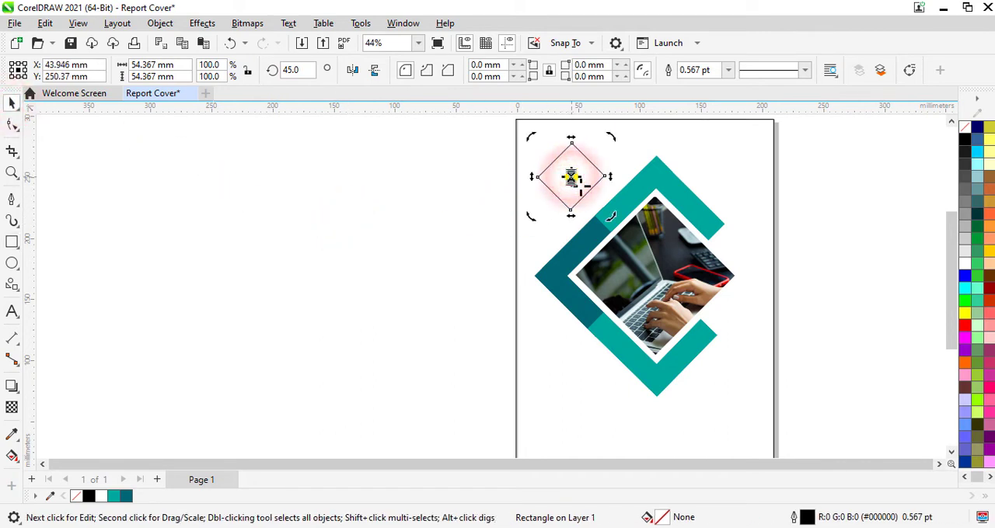
- Duplicate the small upper-left diamond and place a copy over the page's right edge at about X 213 mm, Y 88 mm
right_click(572, 177)
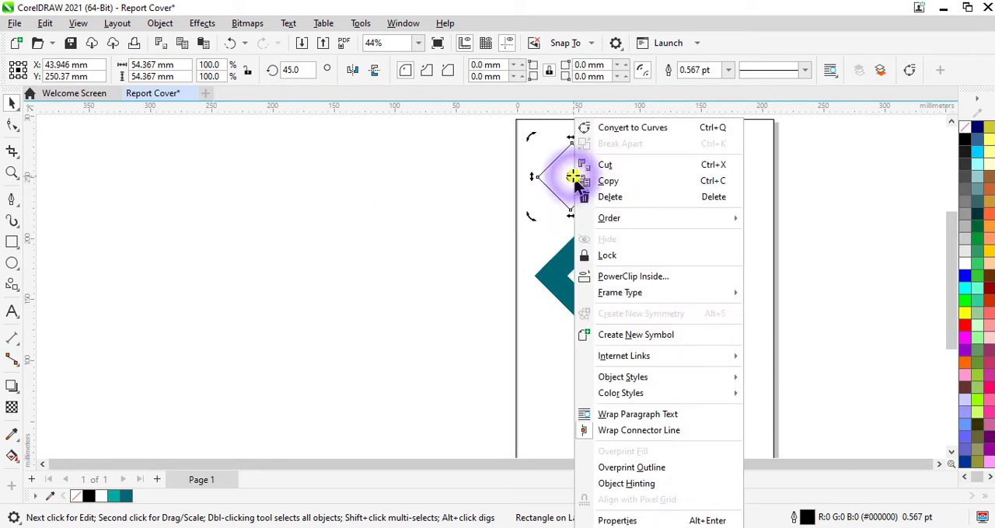
click(611, 181)
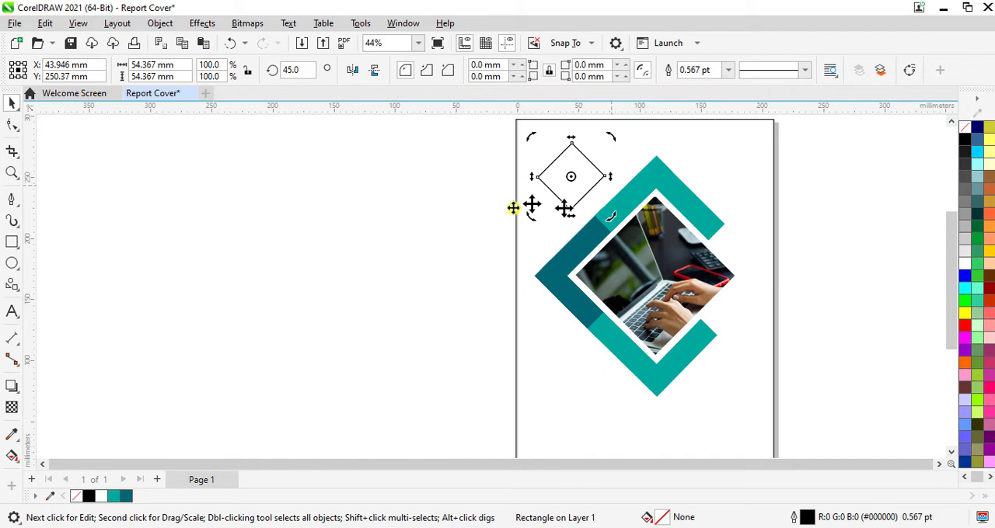
click(501, 210)
click(594, 175)
drag(571, 173, 777, 375)
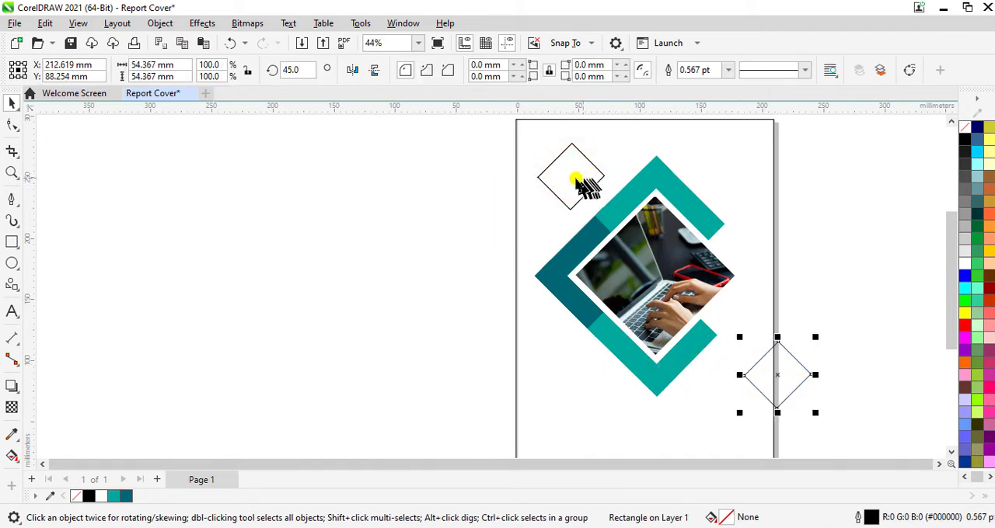
- Place another diamond copy below the teal frame, scaled to about 37 mm wide and centred at about X 90 mm, Y 66 mm
drag(573, 173, 613, 410)
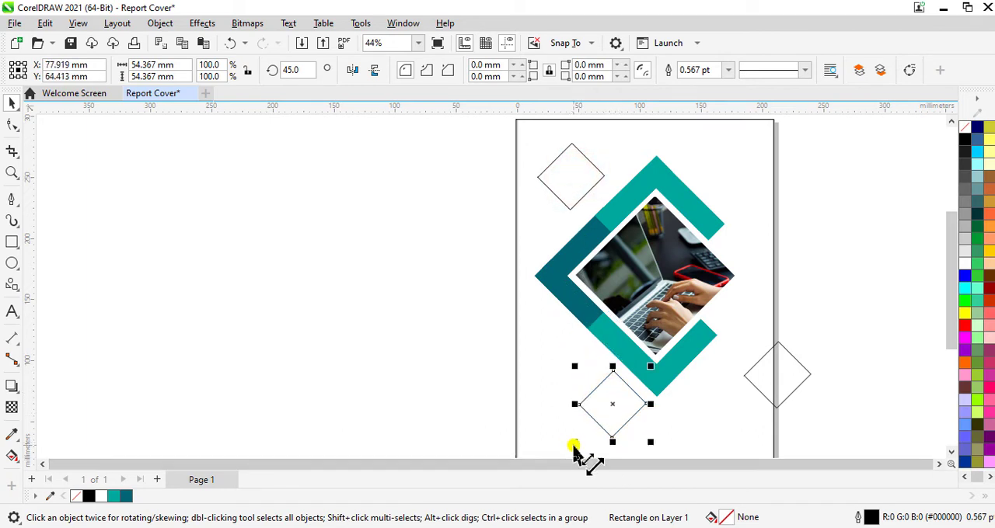
drag(575, 444, 587, 438)
scroll(615, 407, up, 2)
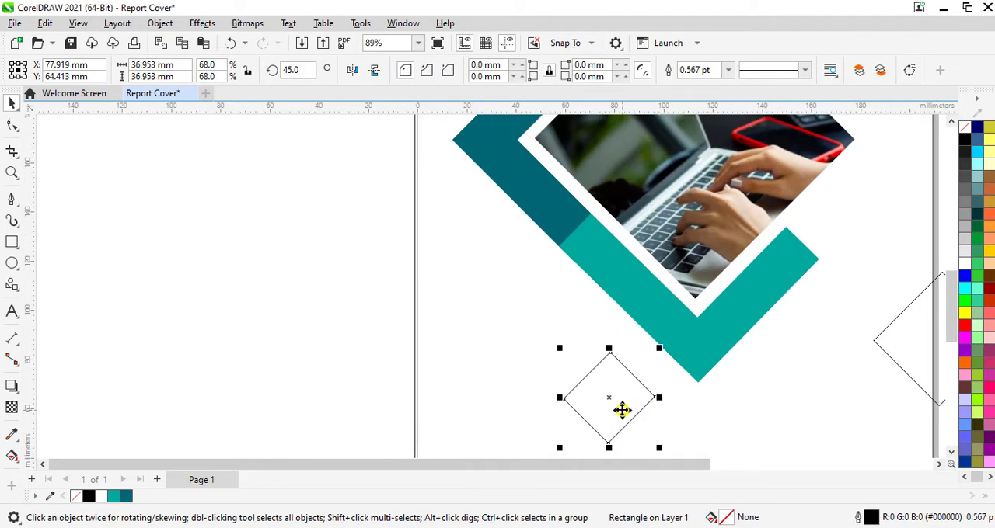
drag(605, 403, 634, 399)
scroll(633, 400, down, 3)
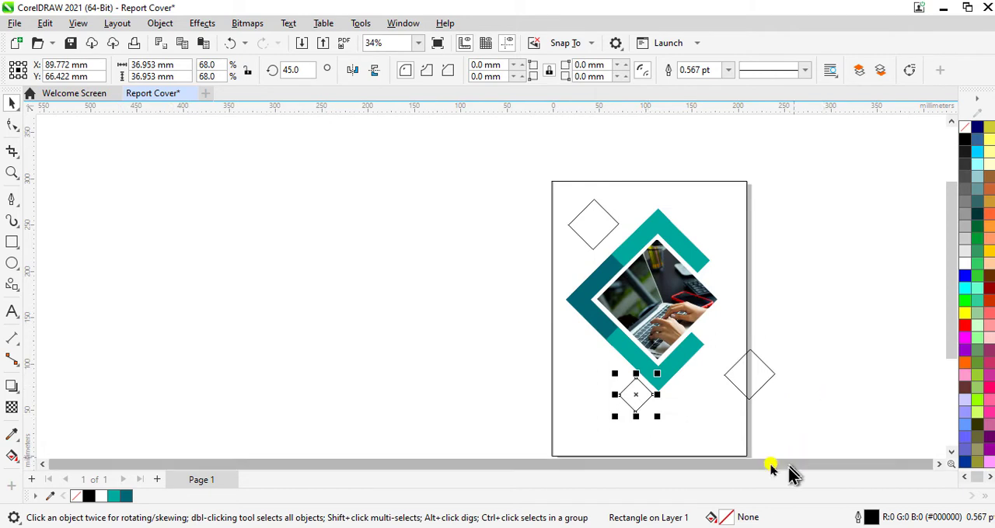
- Scale the right-hand diamond copy to about 45 mm wide and place it beside the photo at about X 181 mm, Y 131 mm
scroll(758, 398, up, 3)
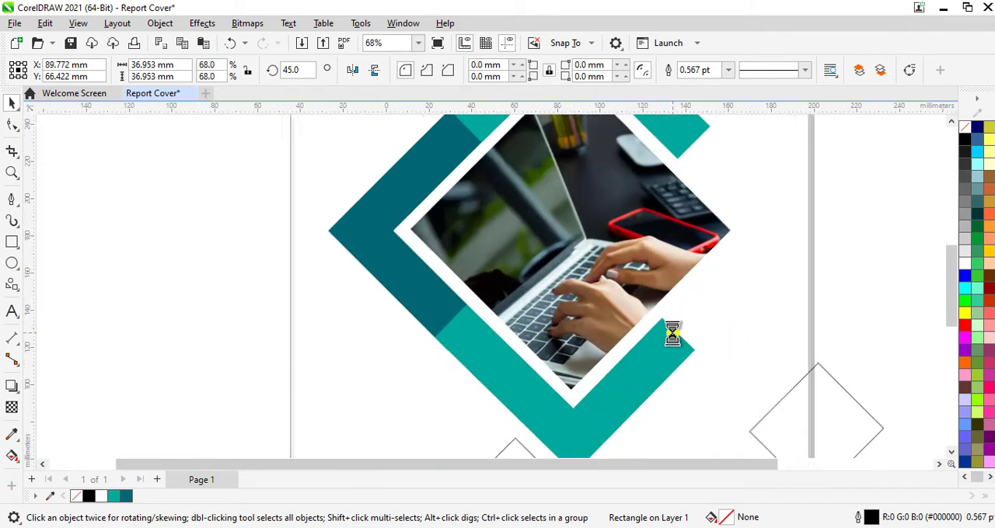
scroll(882, 436, down, 1)
click(881, 431)
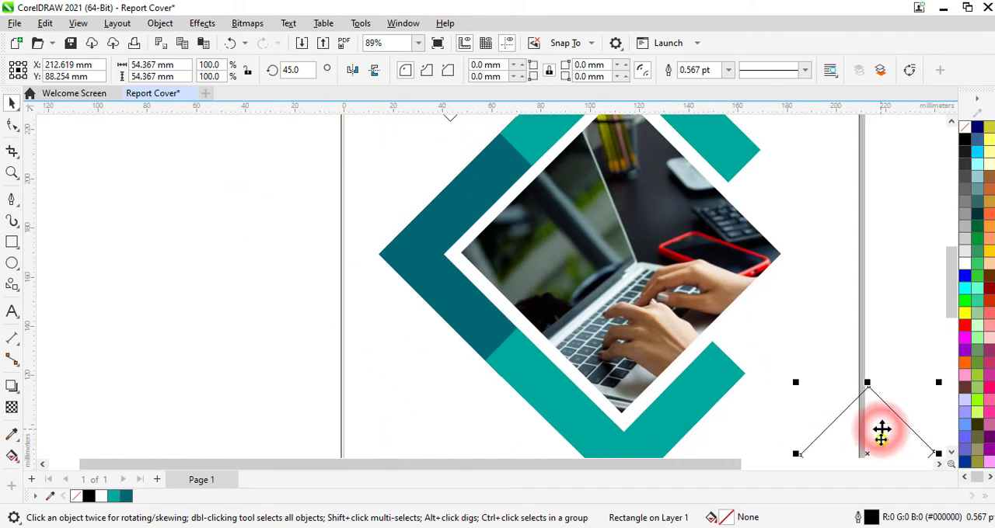
drag(864, 455, 794, 335)
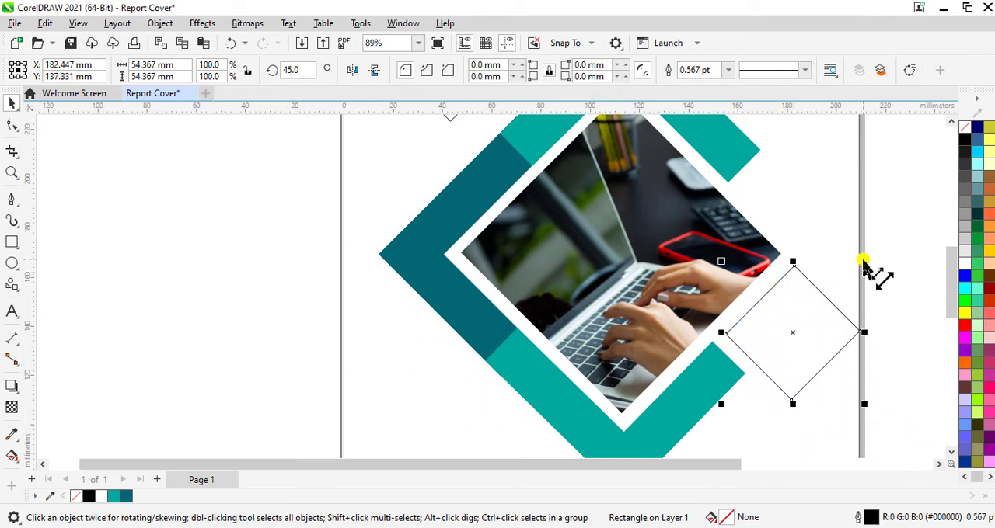
drag(863, 261, 852, 273)
drag(795, 330, 789, 347)
scroll(790, 346, down, 2)
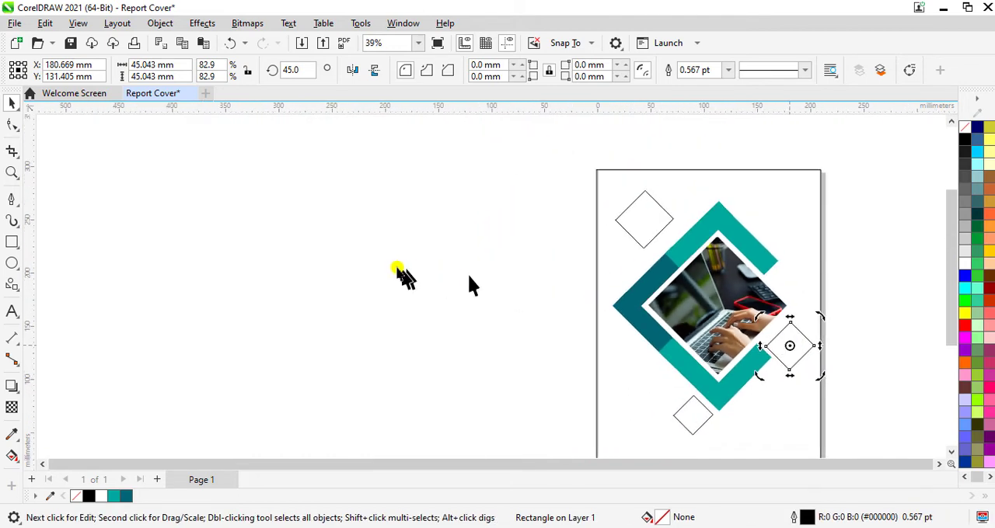
click(395, 272)
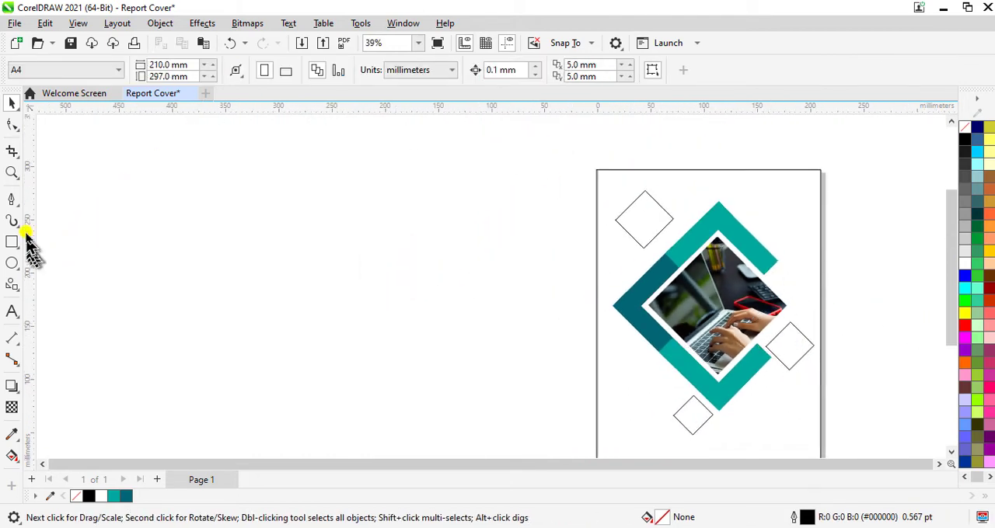
- Draw a diagonal Pen line from the upper teal bar's outer edge to the page's top-left corner, spanning about 72 × 72 mm
click(13, 202)
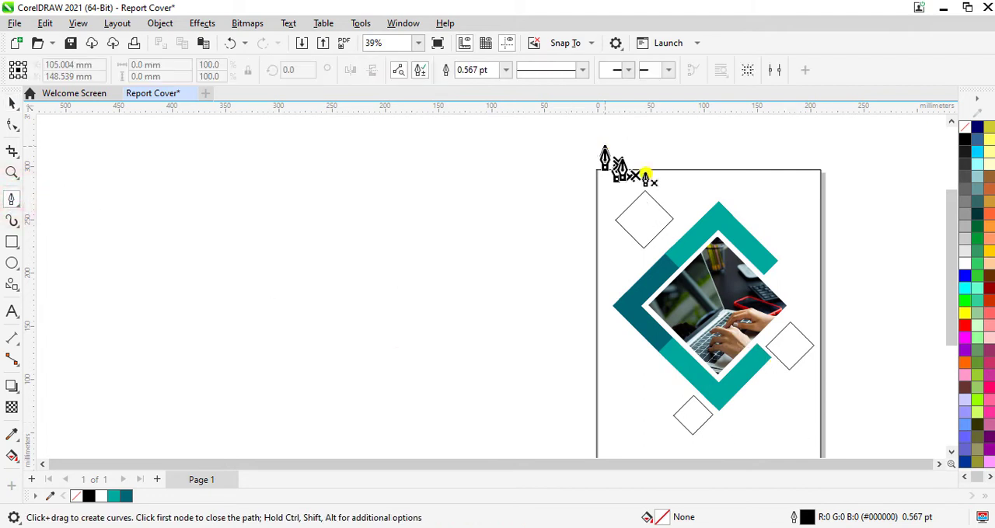
scroll(662, 210, up, 1)
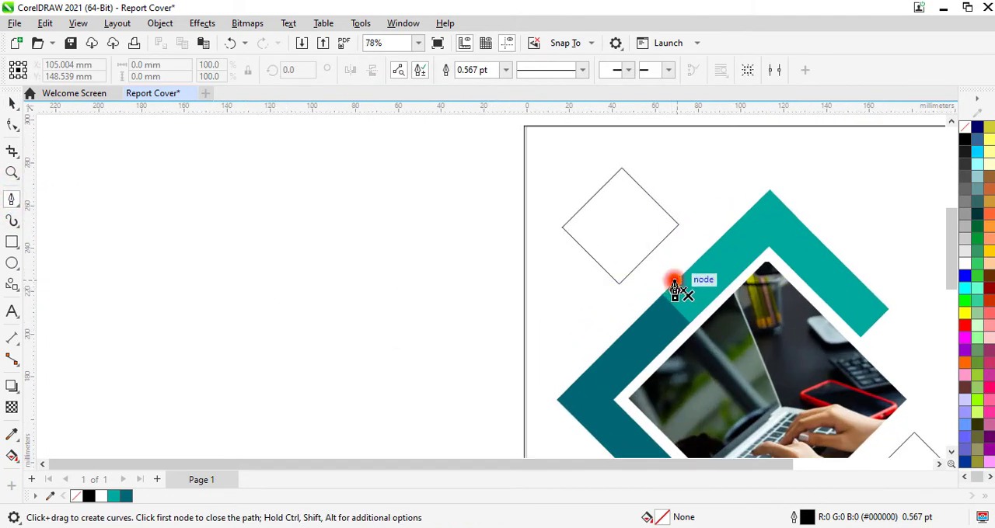
click(674, 281)
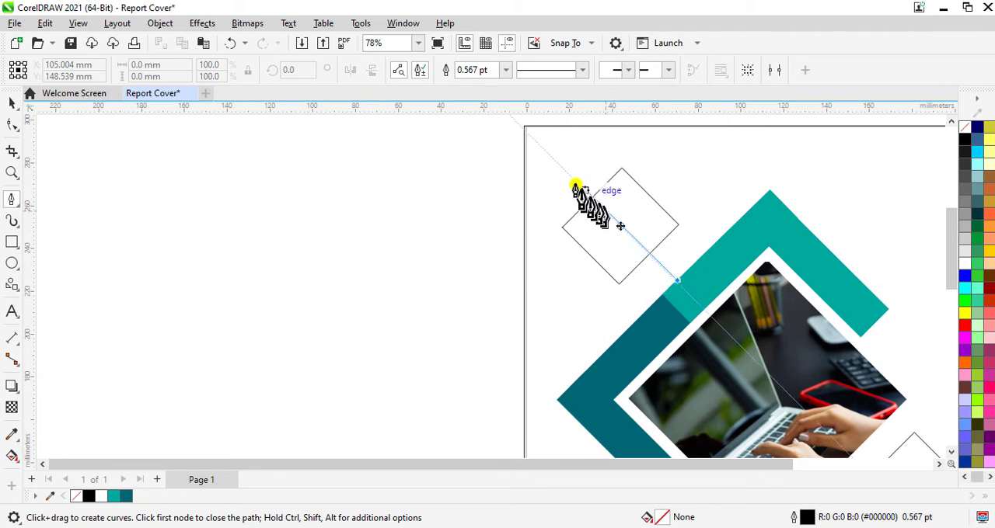
double_click(523, 128)
scroll(574, 161, down, 1)
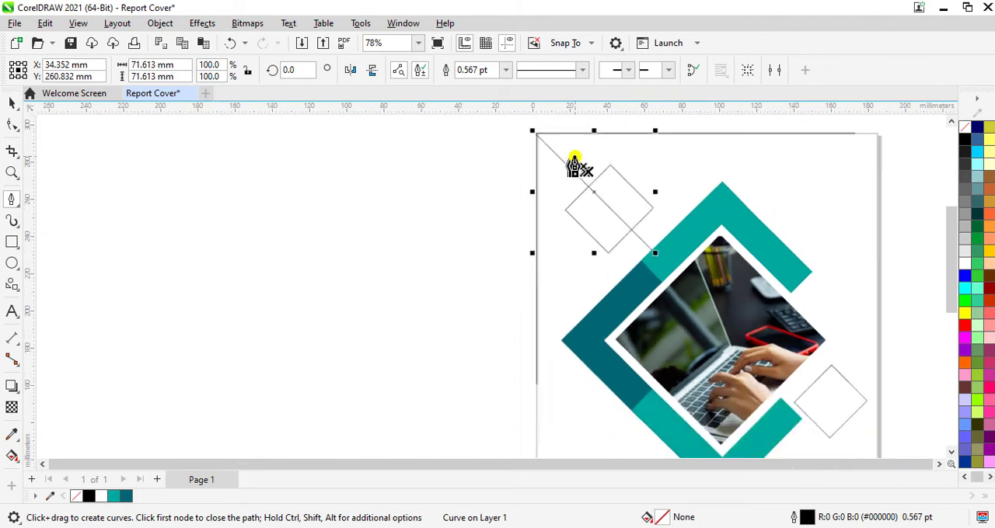
- Draw a bent Pen line from the lower-right teal bar's outer edge midpoint to the page's bottom edge, spanning about 71 × 96 mm
scroll(574, 161, down, 1)
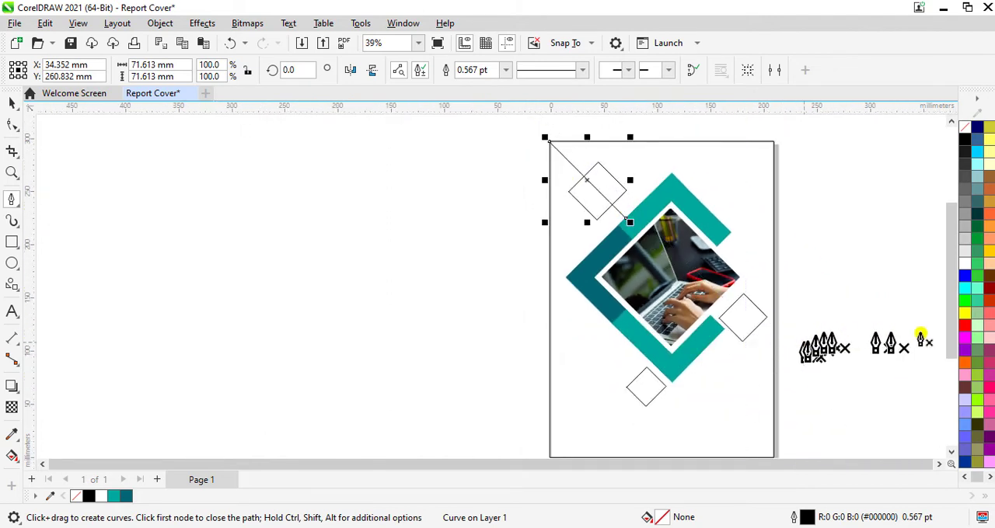
drag(950, 334, 949, 350)
scroll(741, 356, up, 1)
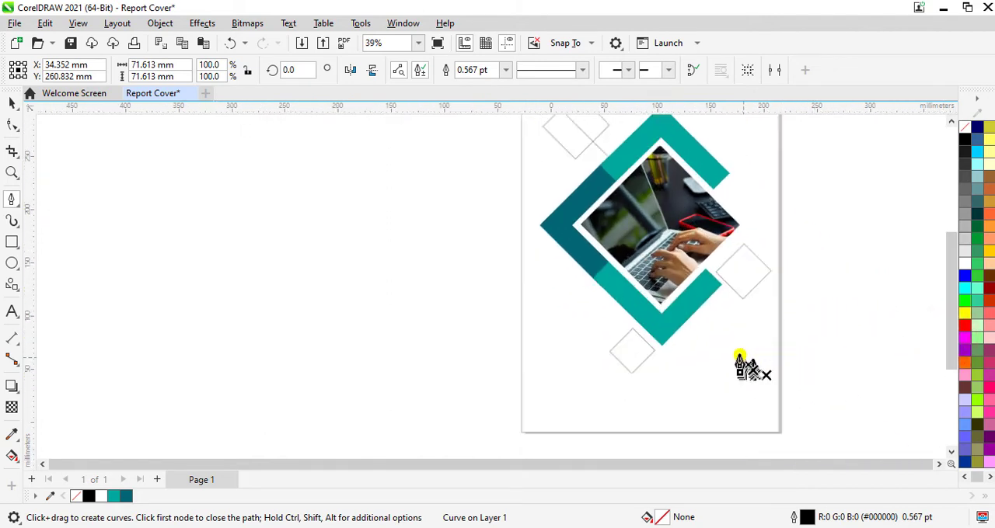
click(690, 320)
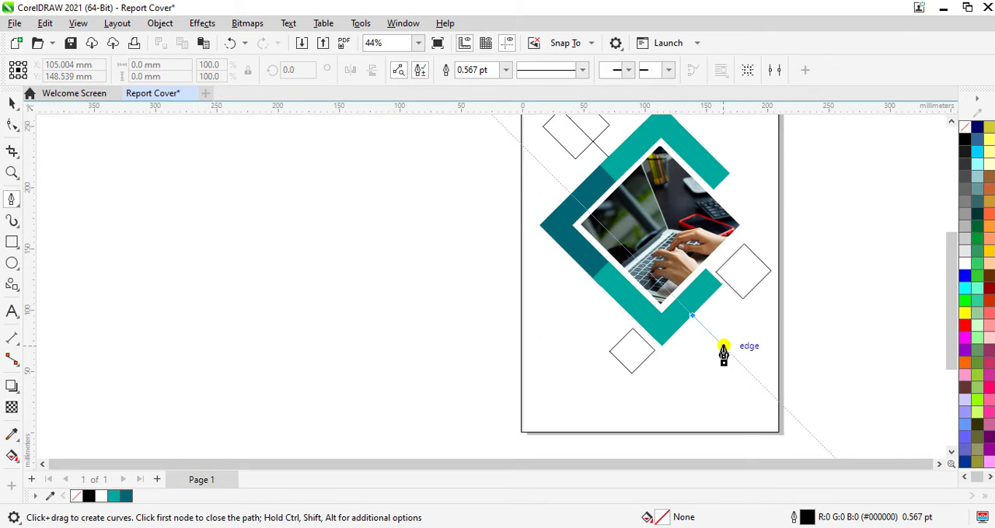
click(722, 348)
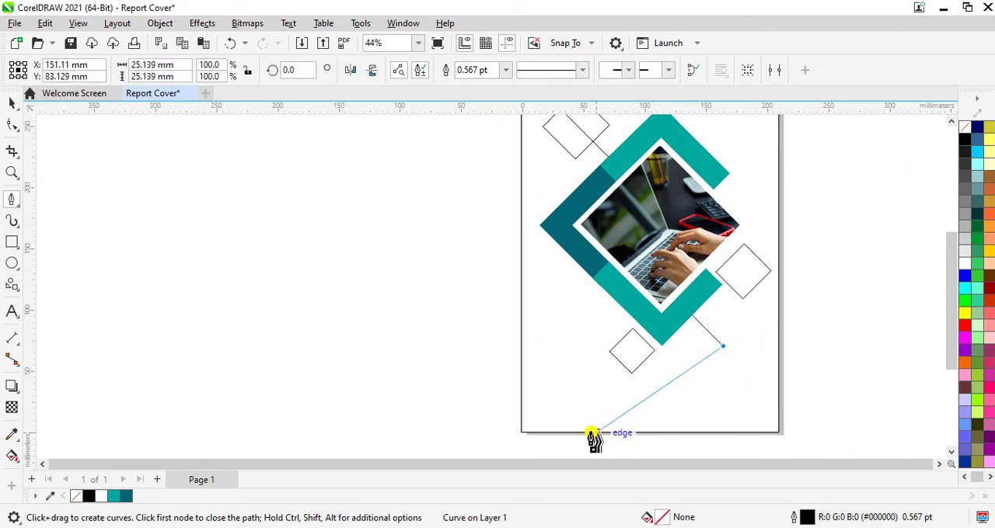
double_click(634, 434)
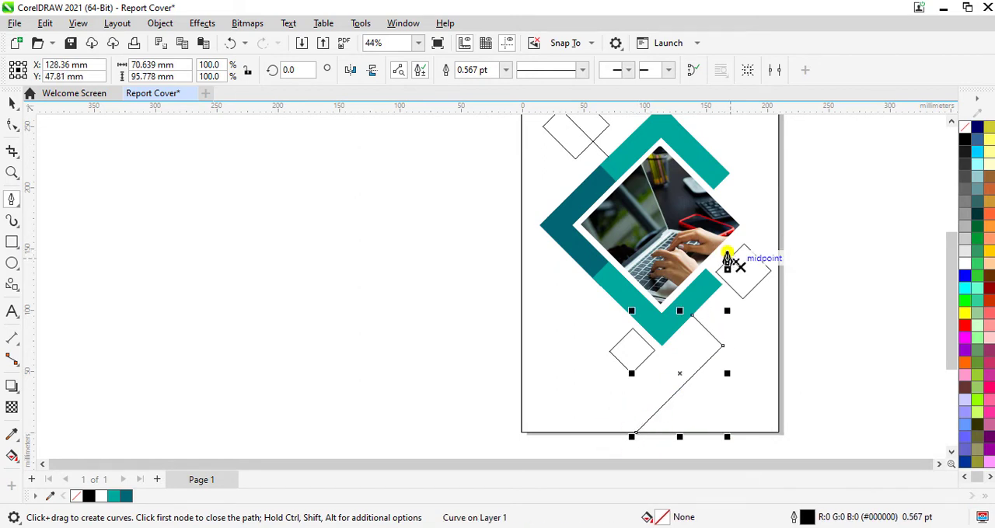
- Draw a bent Pen line from the photo's lower-right edge across the small diamond to the page's right edge, about 55 × 37 mm
scroll(726, 261, up, 4)
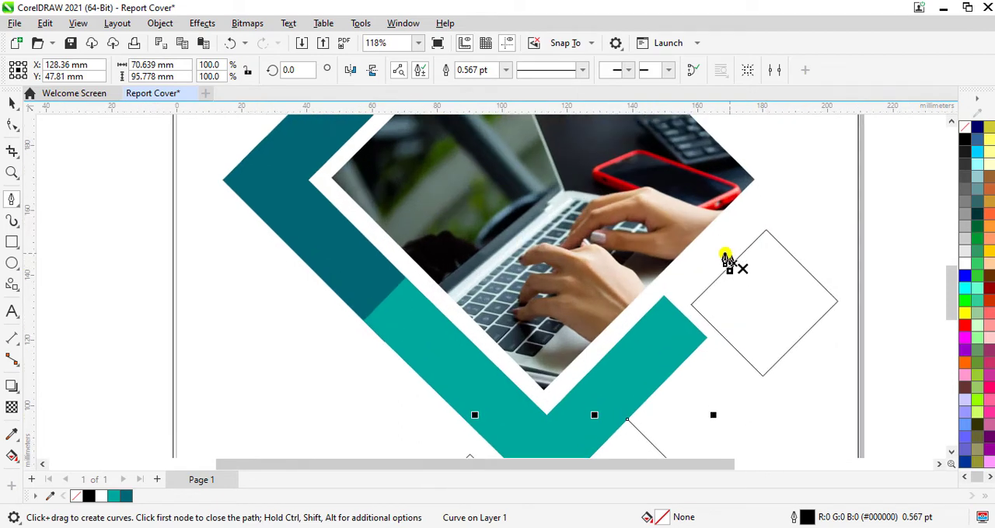
click(681, 255)
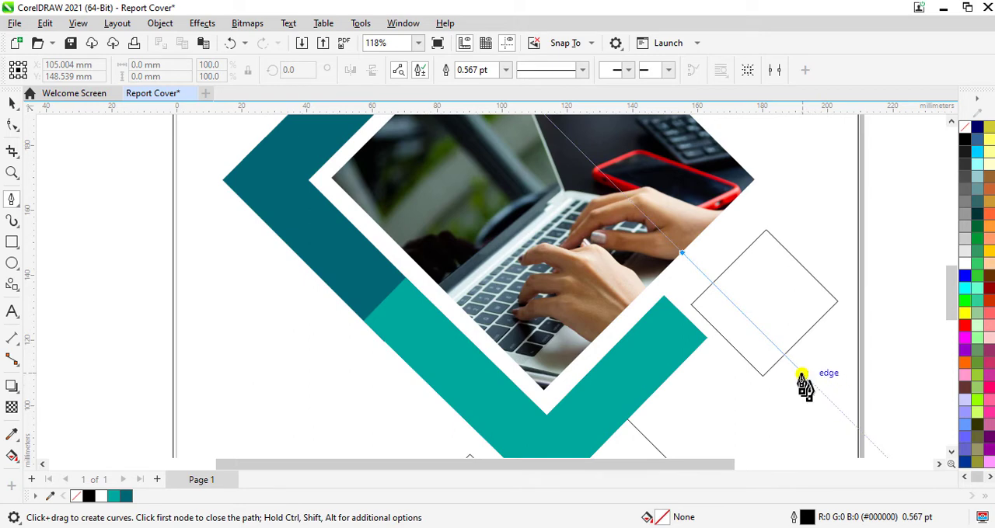
double_click(801, 381)
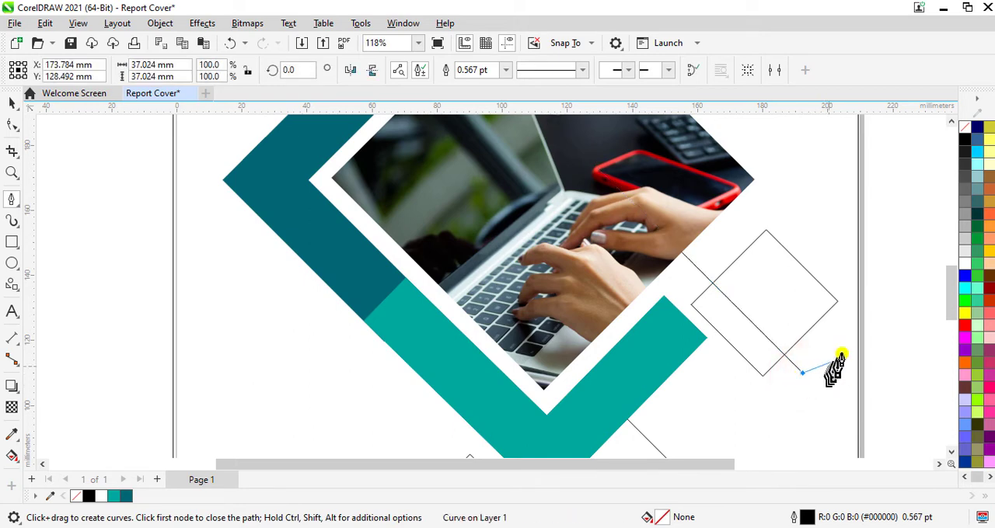
click(860, 318)
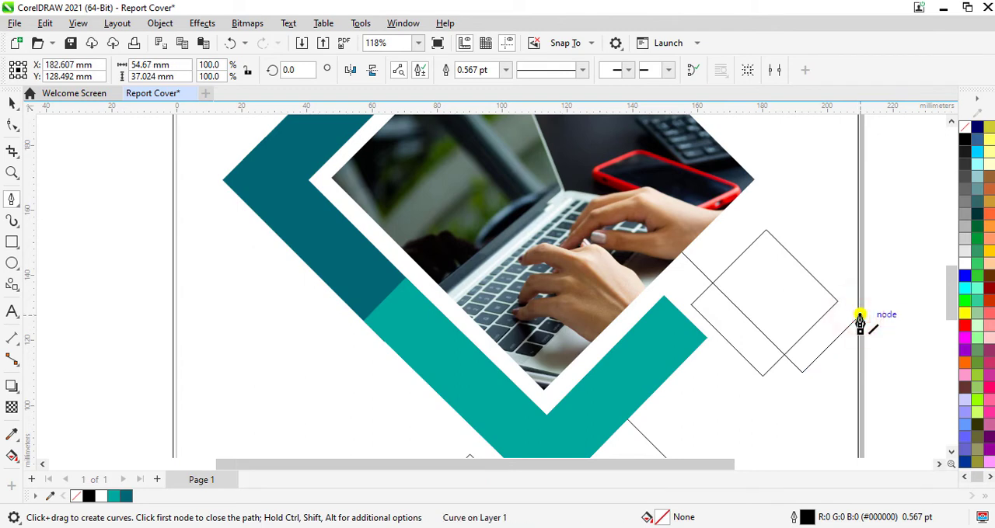
key(Escape)
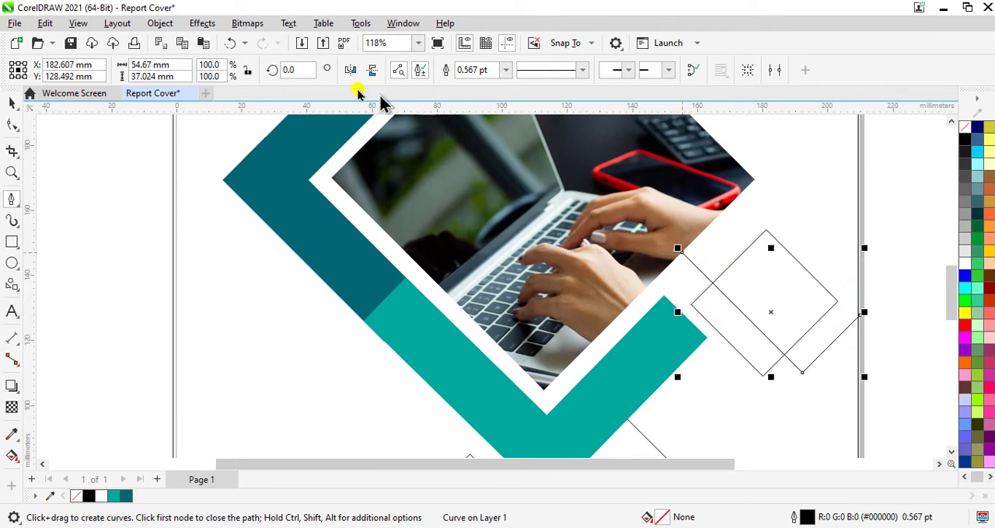
- Set the outline width of both bent lines, at the page's right and bottom edges, to 8 pt
click(11, 102)
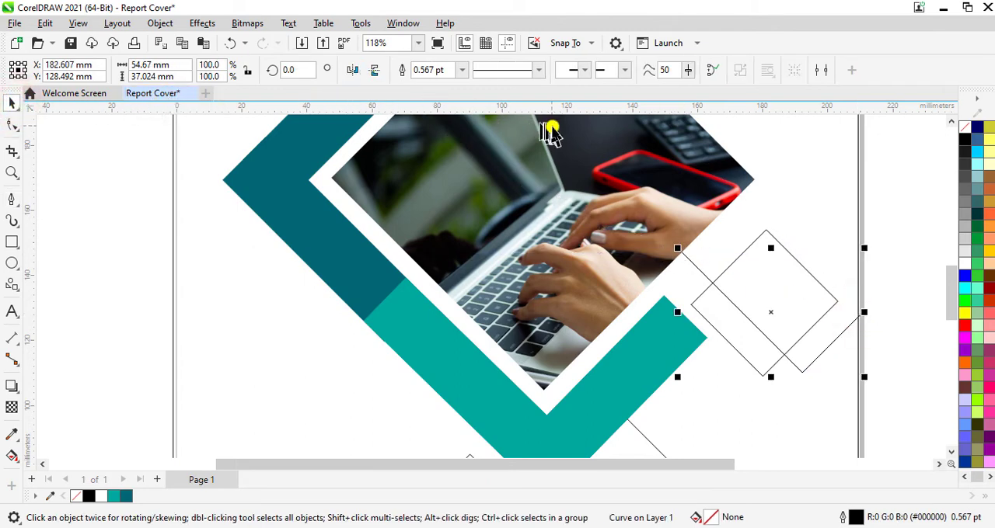
click(462, 71)
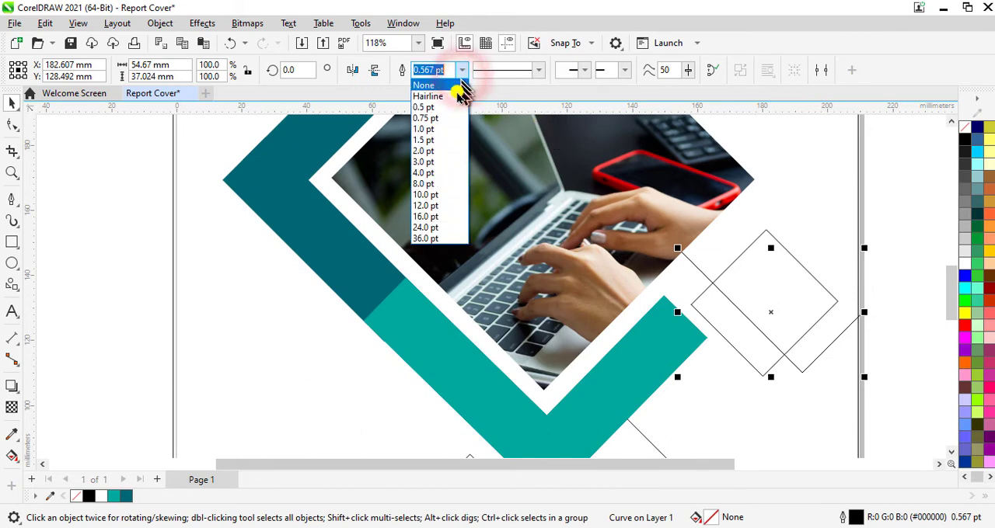
click(437, 185)
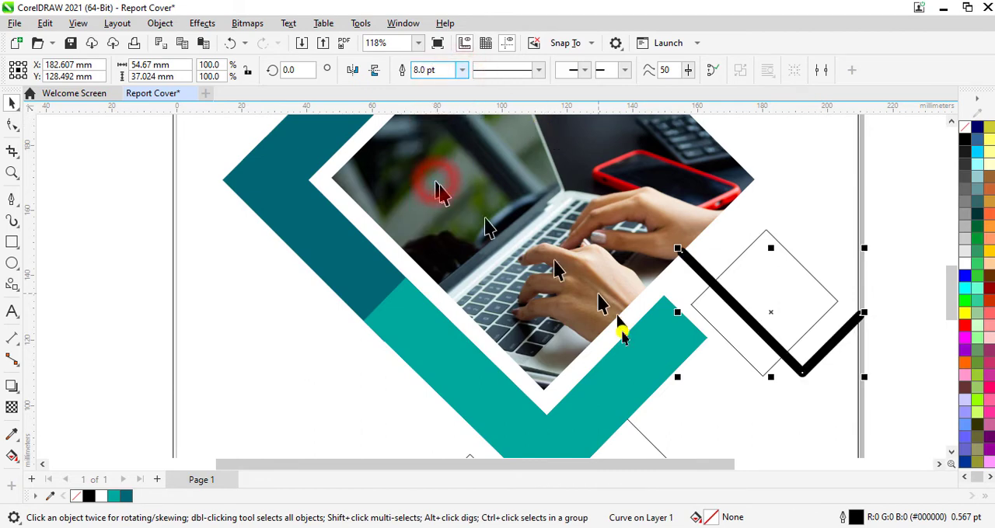
click(638, 433)
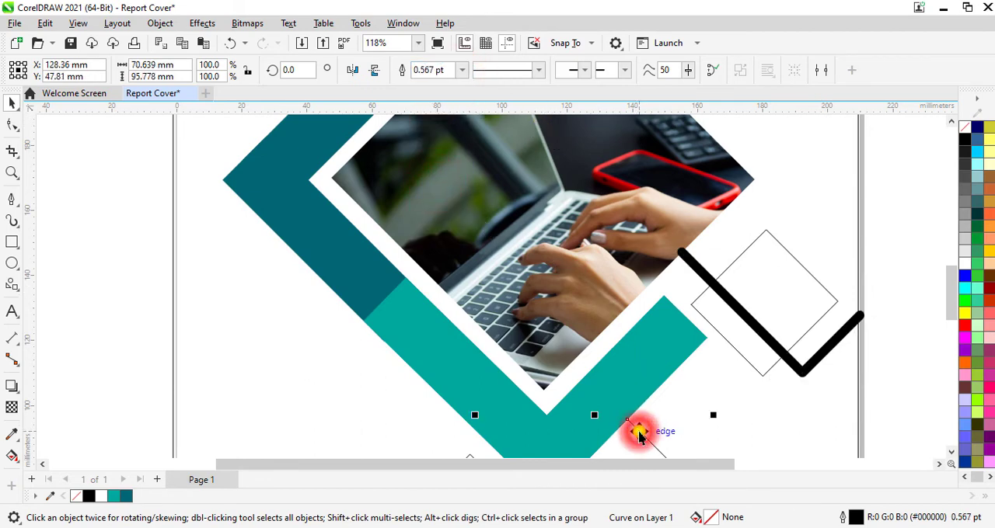
click(462, 70)
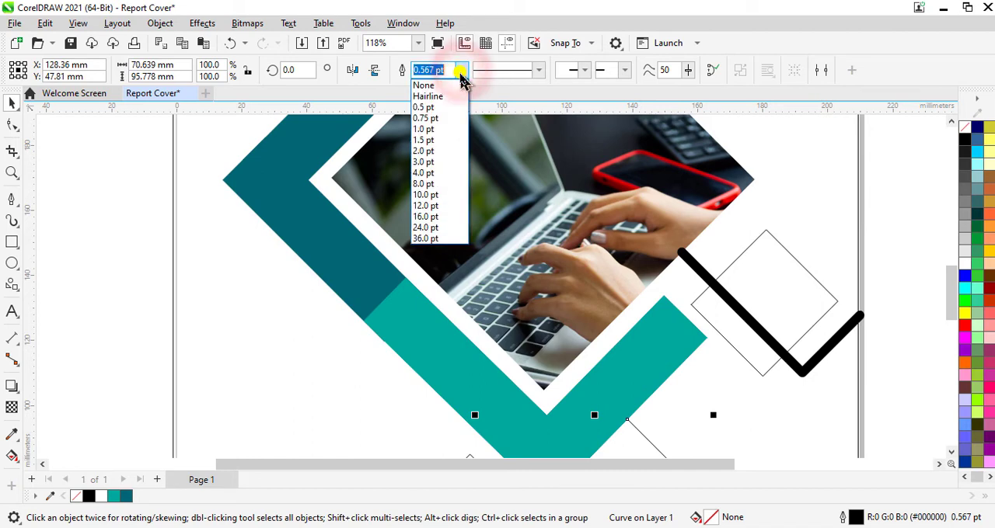
click(435, 184)
- Set the outline width of the diagonal line at the page's top-left corner to 8 pt
scroll(566, 233, down, 2)
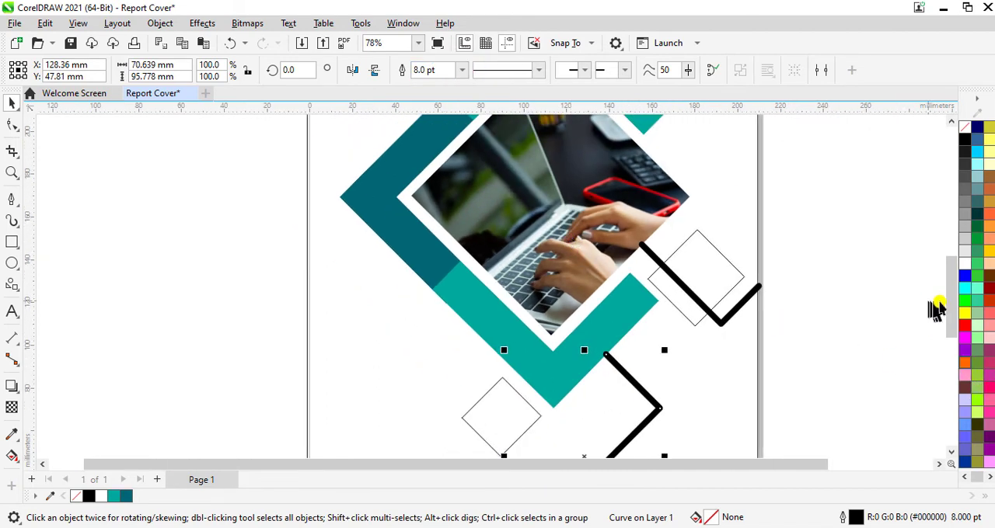
drag(953, 318, 943, 266)
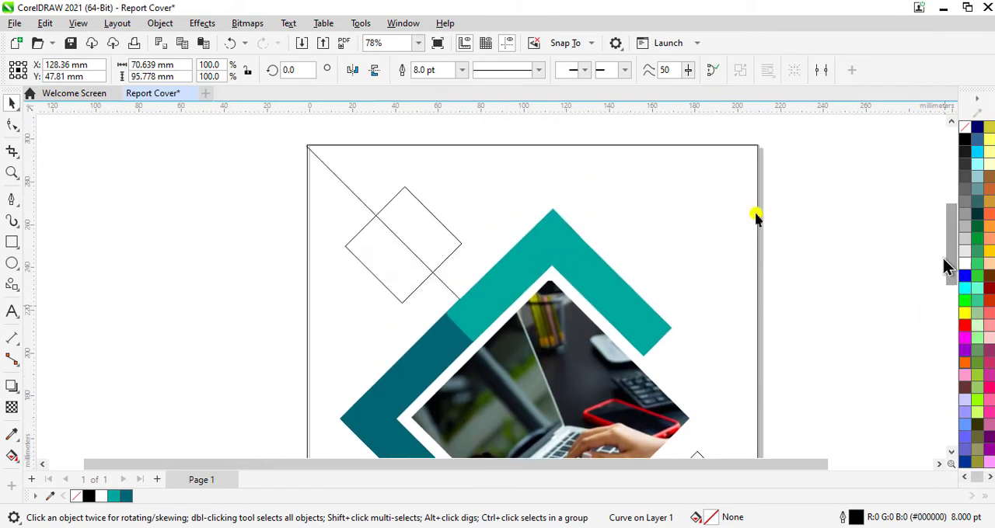
click(349, 187)
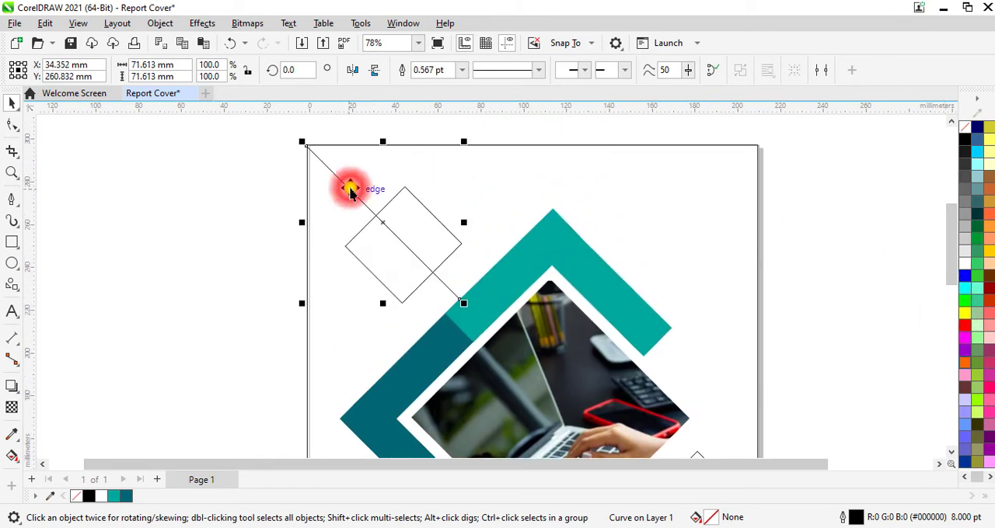
click(461, 71)
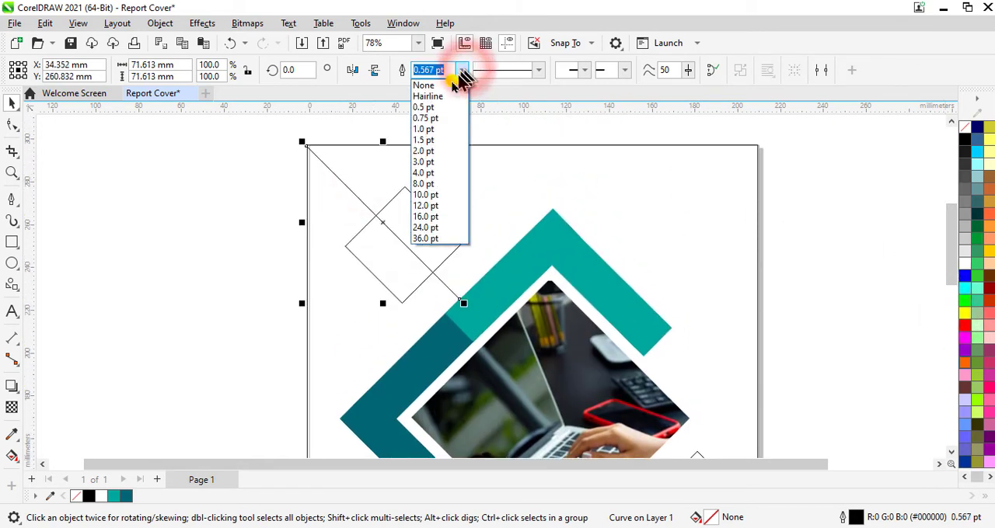
click(428, 184)
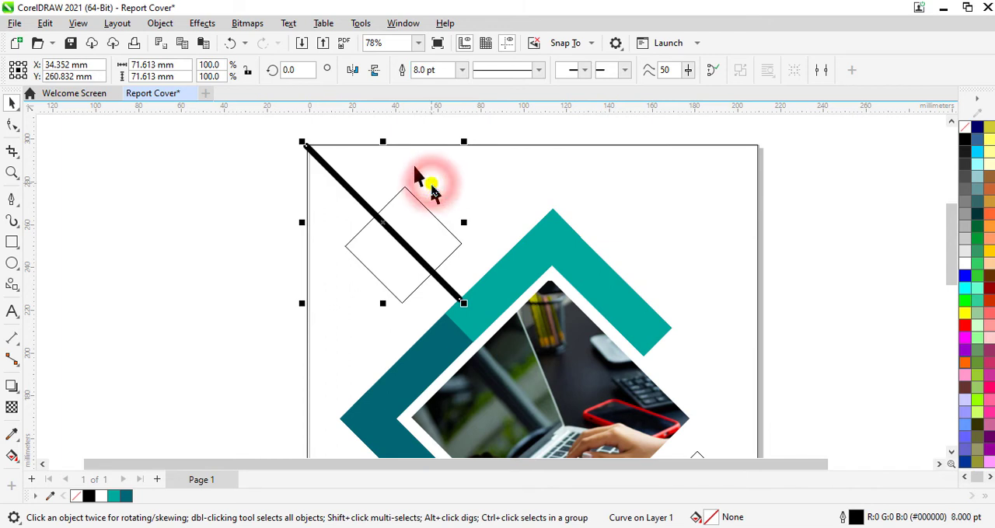
- Sample the light teal #01A89E from the bar and apply it to the upper-left small diamond and the diagonal line crossing it
click(13, 436)
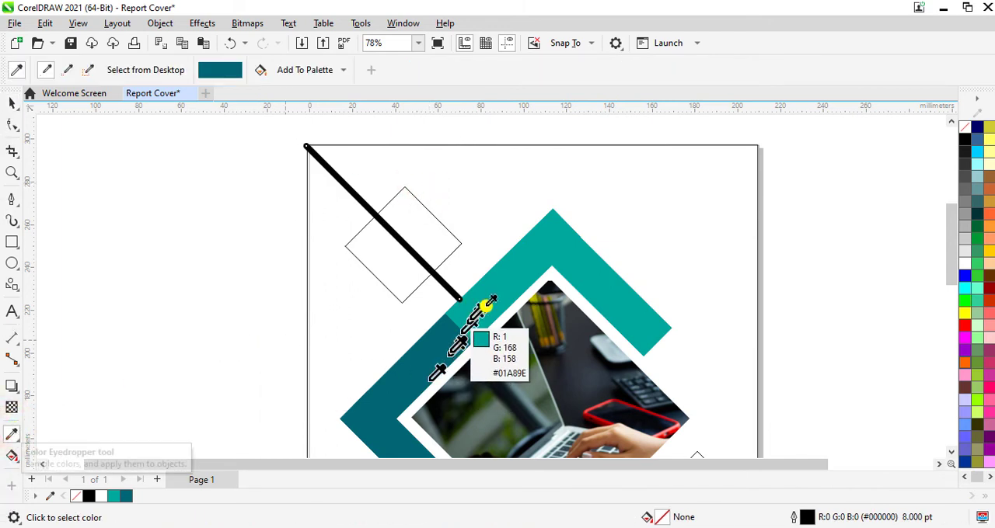
click(509, 272)
click(429, 226)
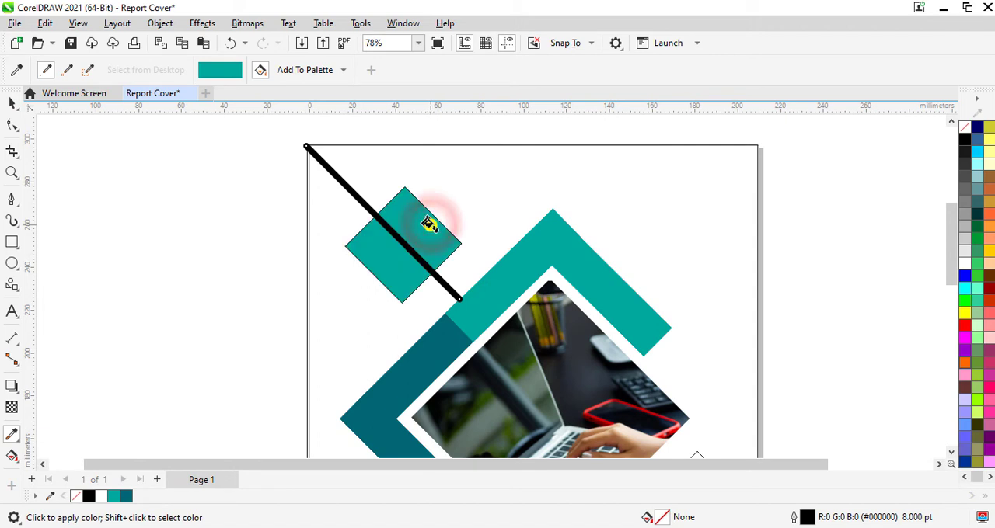
scroll(429, 225, up, 1)
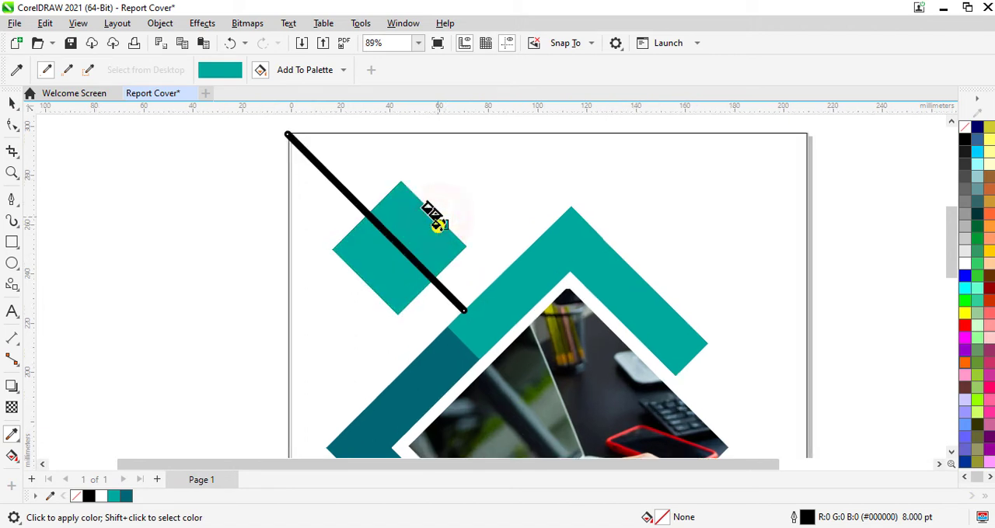
click(429, 276)
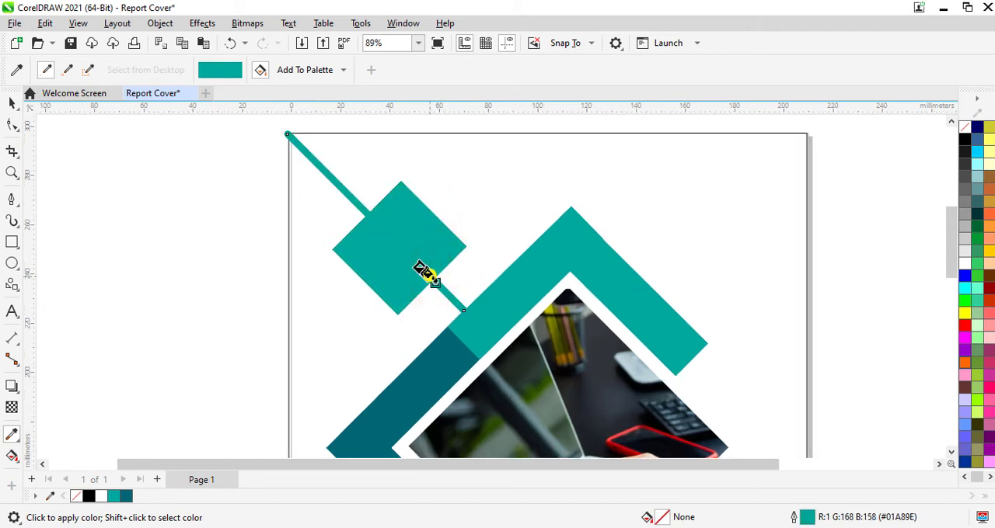
- Apply the sampled teal to the small diamond near the page's right edge and to both bent lines
scroll(429, 251, down, 5)
scroll(582, 405, up, 6)
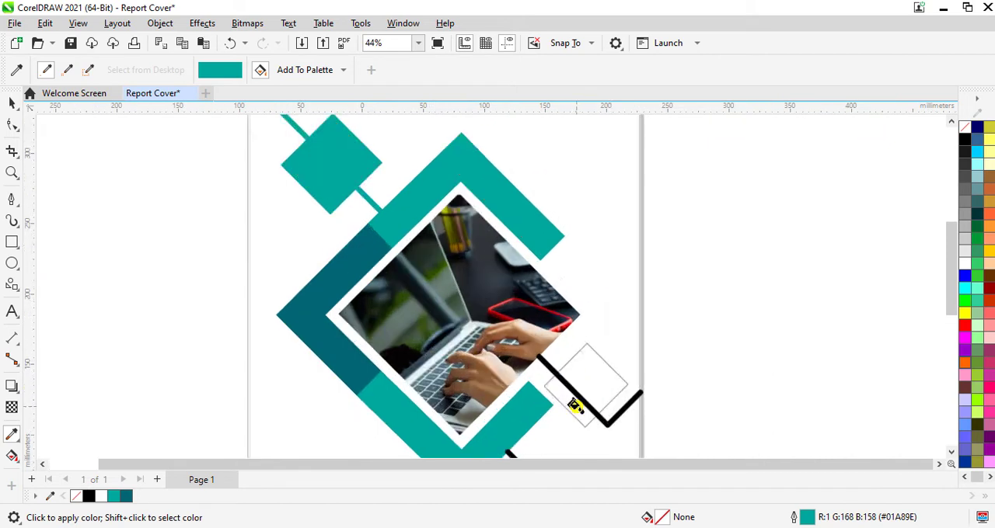
scroll(577, 411, up, 2)
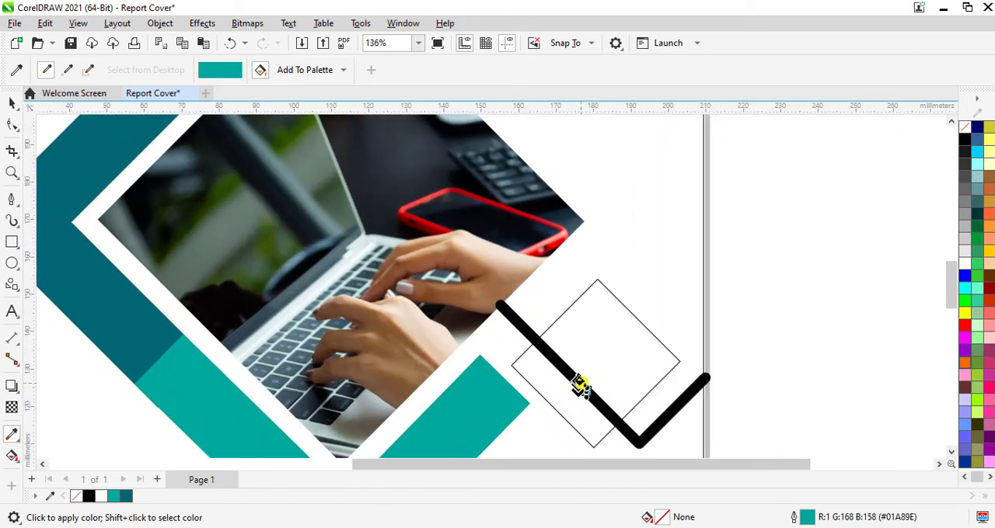
click(579, 387)
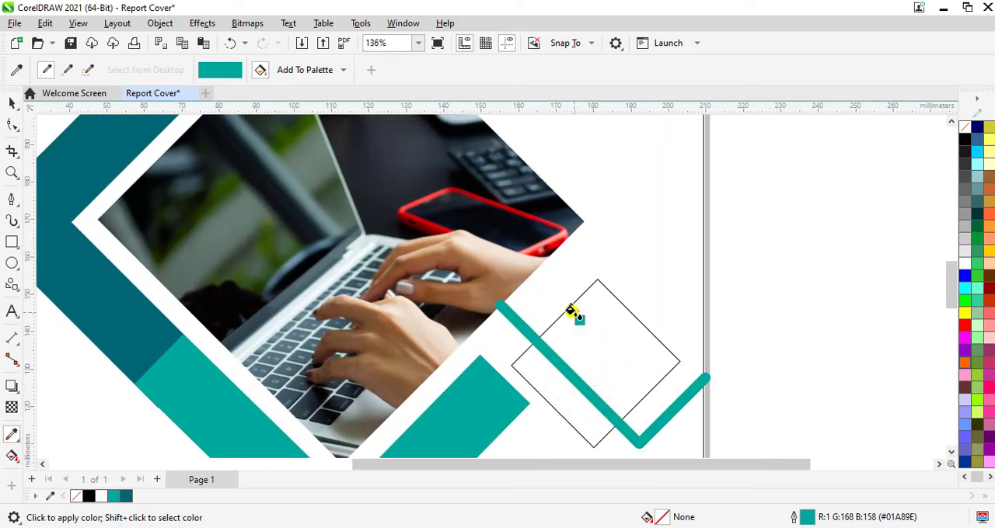
click(585, 334)
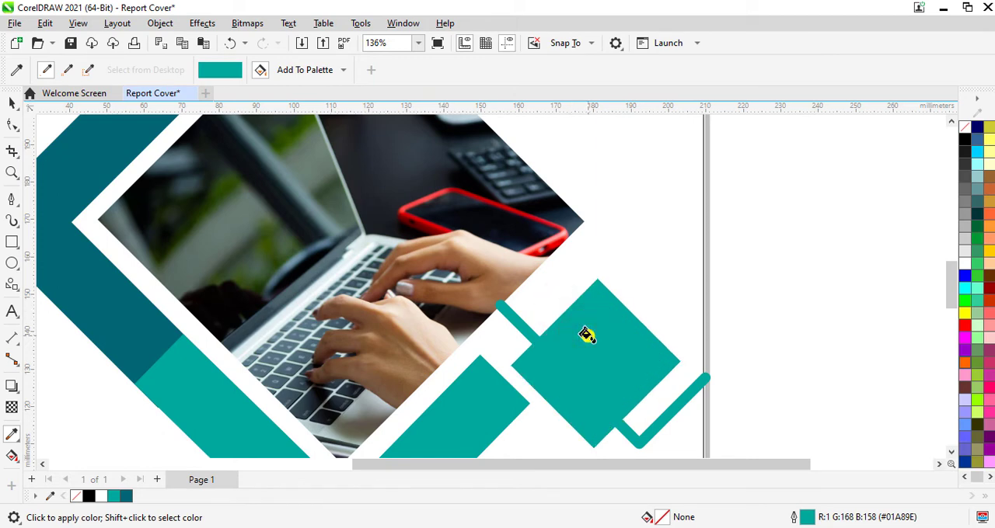
scroll(587, 336, down, 3)
scroll(539, 433, up, 4)
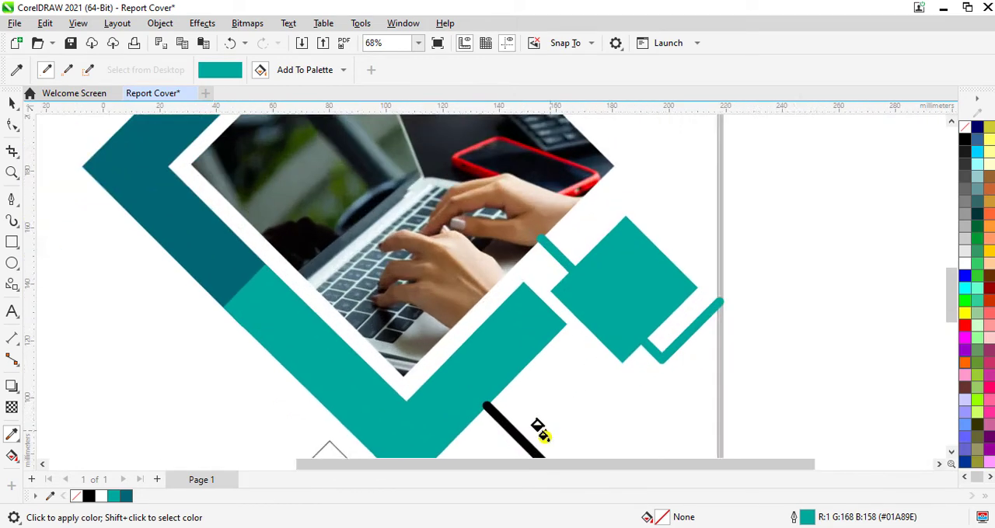
click(502, 436)
scroll(500, 420, down, 3)
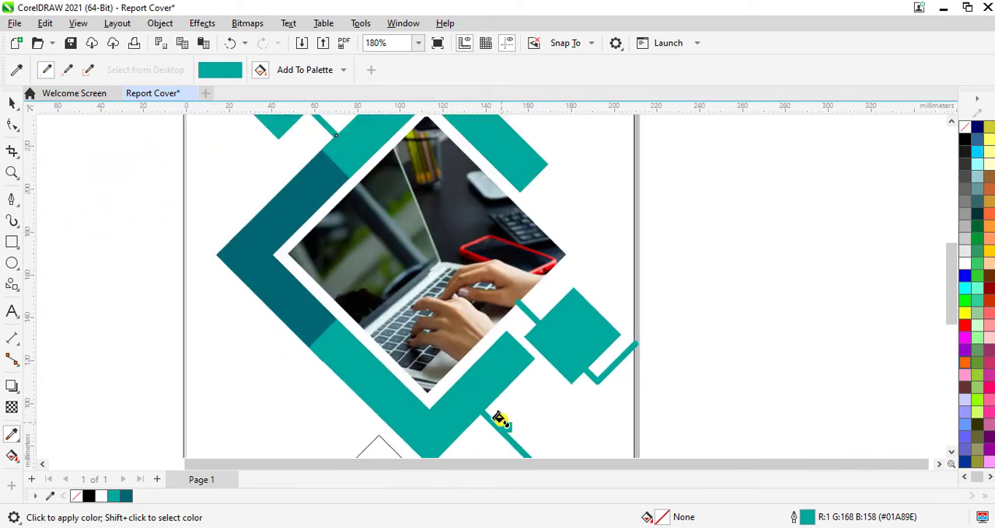
- PowerClip the bent line running to the page's bottom edge inside the page-sized rectangle
click(12, 104)
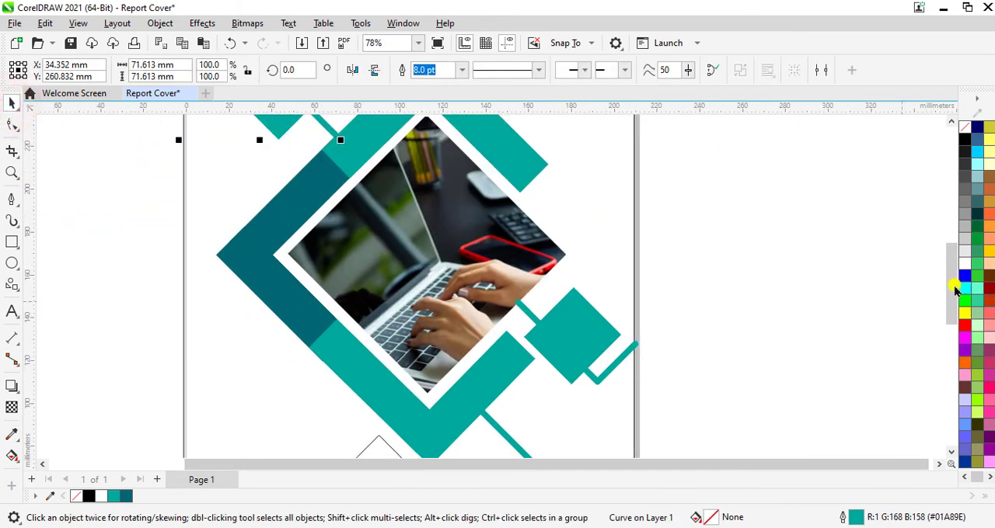
drag(949, 268, 941, 315)
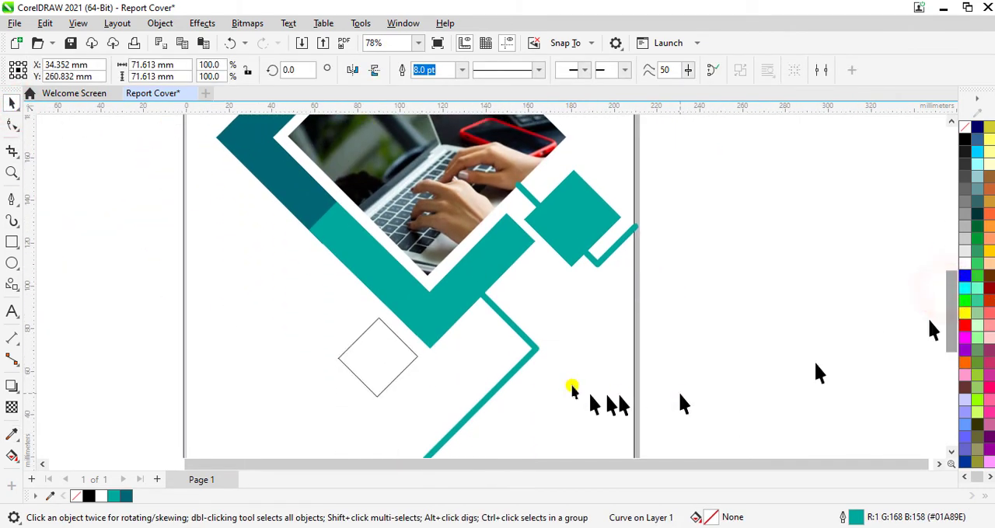
right_click(533, 351)
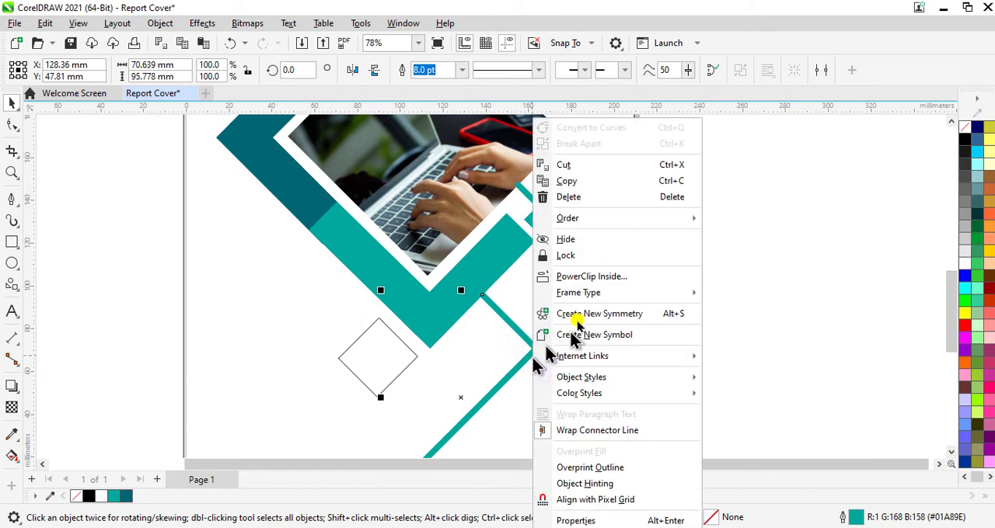
click(598, 276)
click(573, 327)
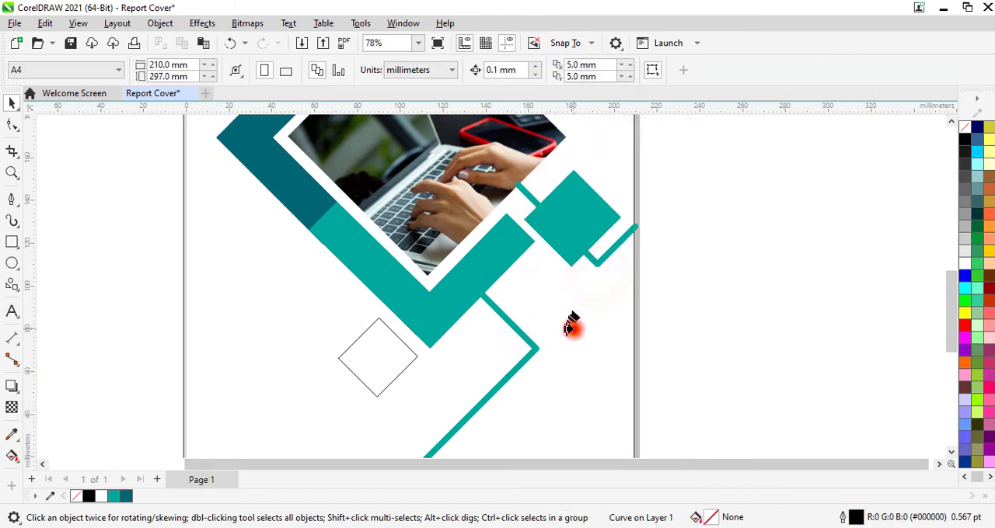
- PowerClip the bent line at the page's right edge inside the page-sized rectangle
click(602, 261)
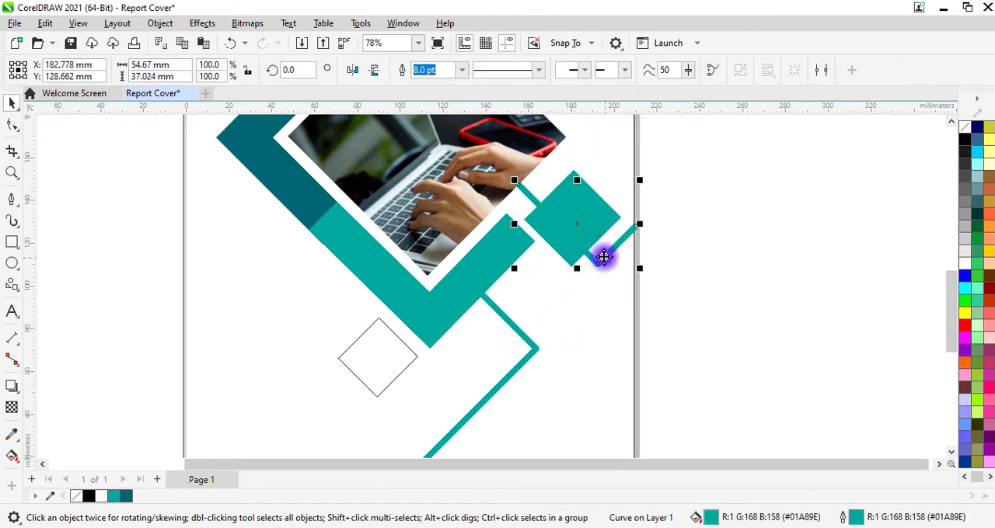
right_click(601, 255)
click(645, 276)
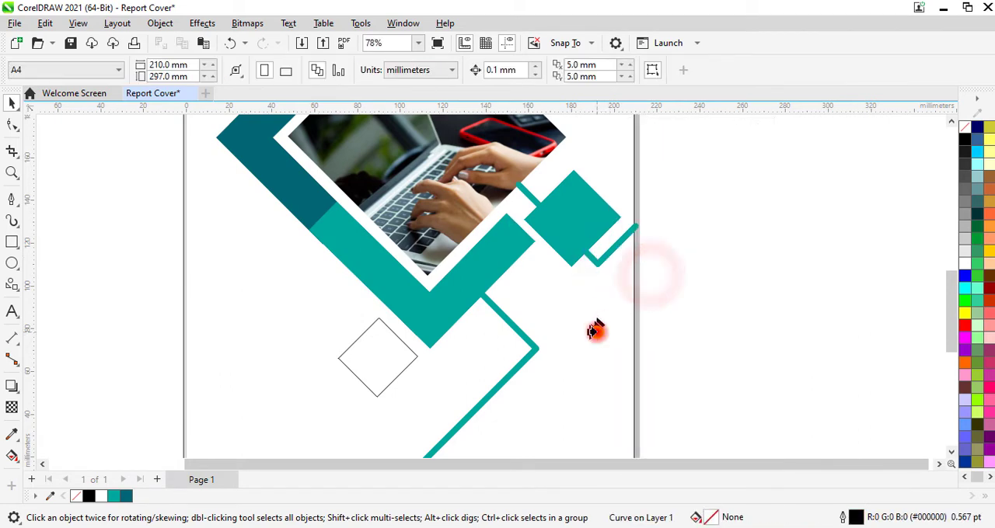
click(595, 331)
- PowerClip the diagonal line at the page's top-left corner inside the page-sized rectangle
drag(952, 334, 955, 255)
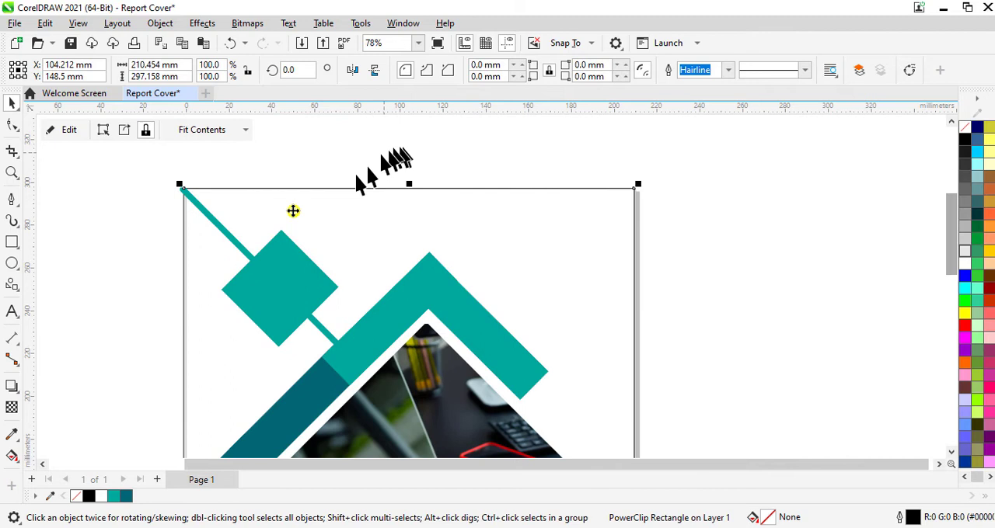
click(231, 239)
right_click(231, 235)
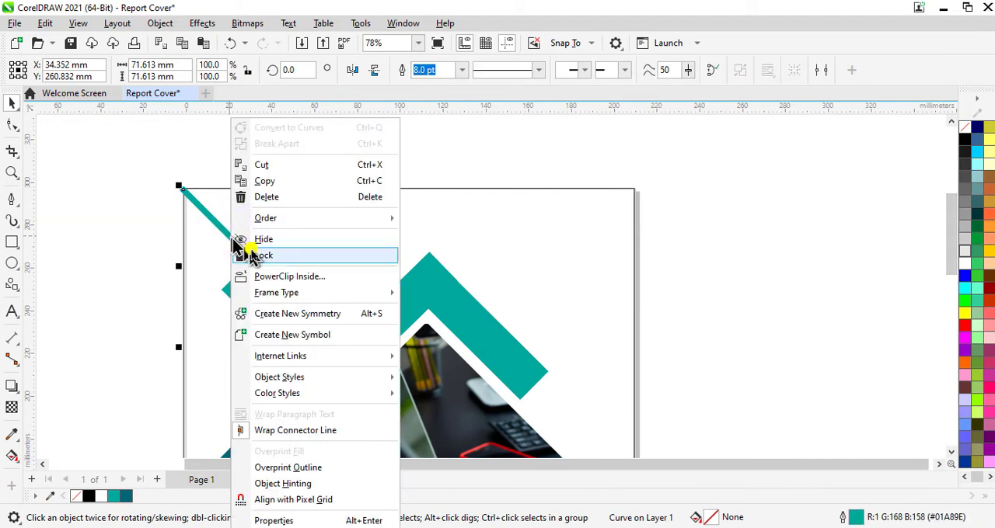
click(289, 277)
click(471, 234)
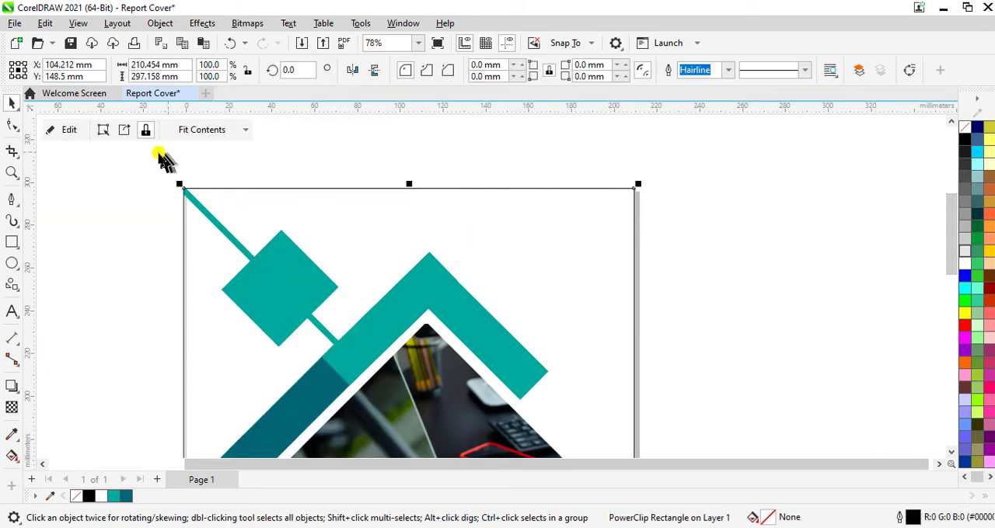
- Set the outline width of the page-sized PowerClip rectangle to None
click(583, 268)
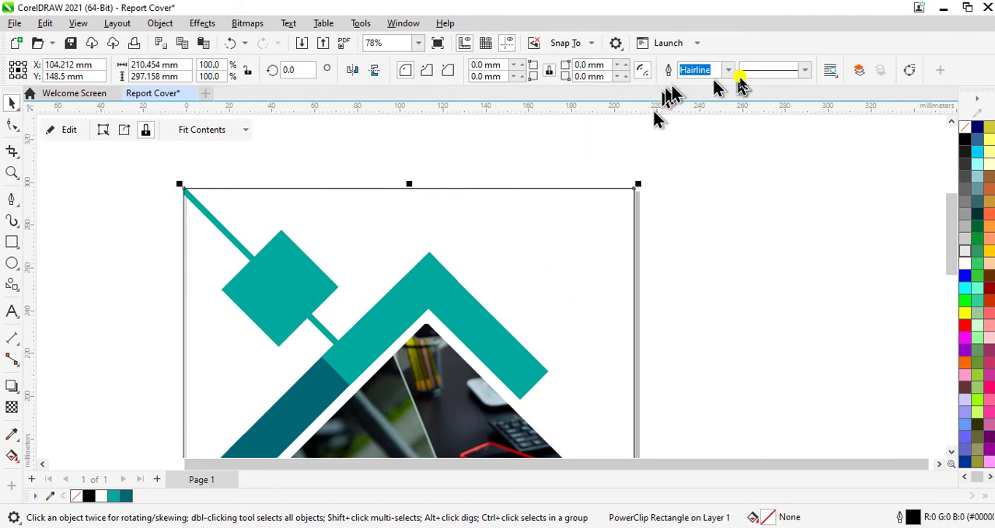
click(727, 70)
click(691, 83)
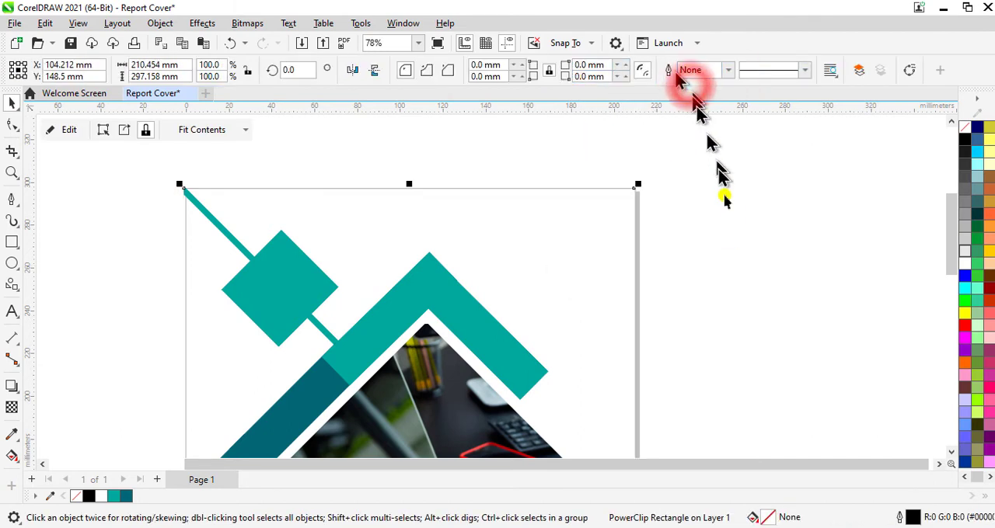
- Fill the small diamond below the lower-left teal bar with black and remove its outline
scroll(774, 220, down, 1)
scroll(774, 220, down, 1)
drag(953, 272, 937, 344)
click(928, 339)
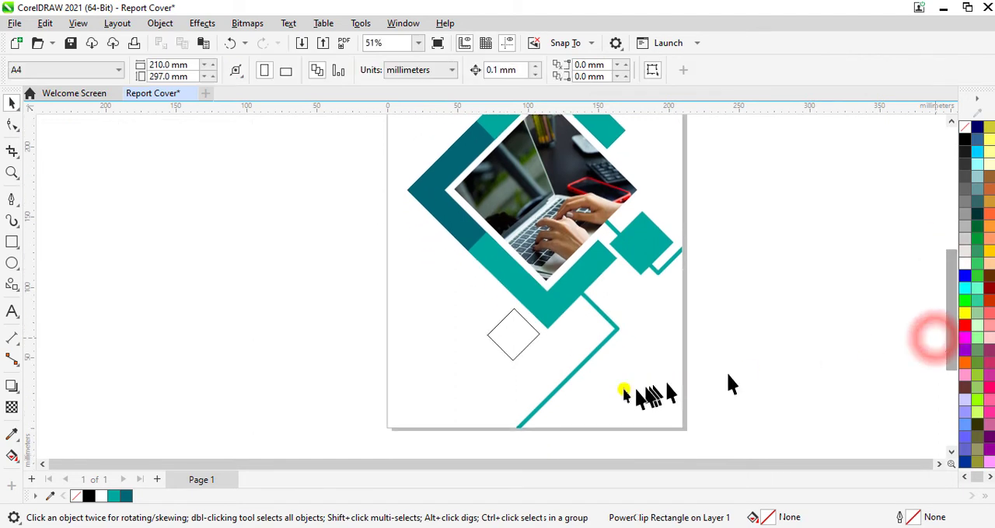
click(509, 338)
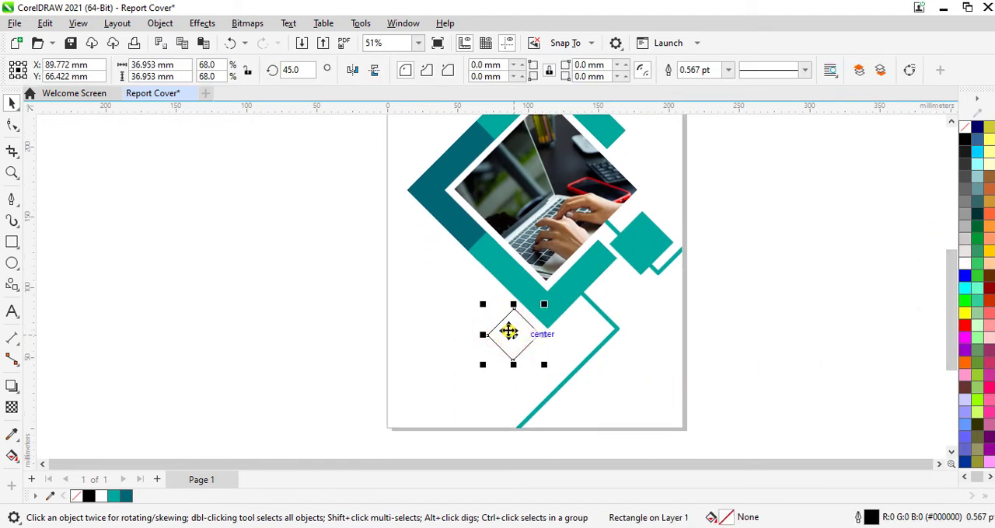
click(964, 139)
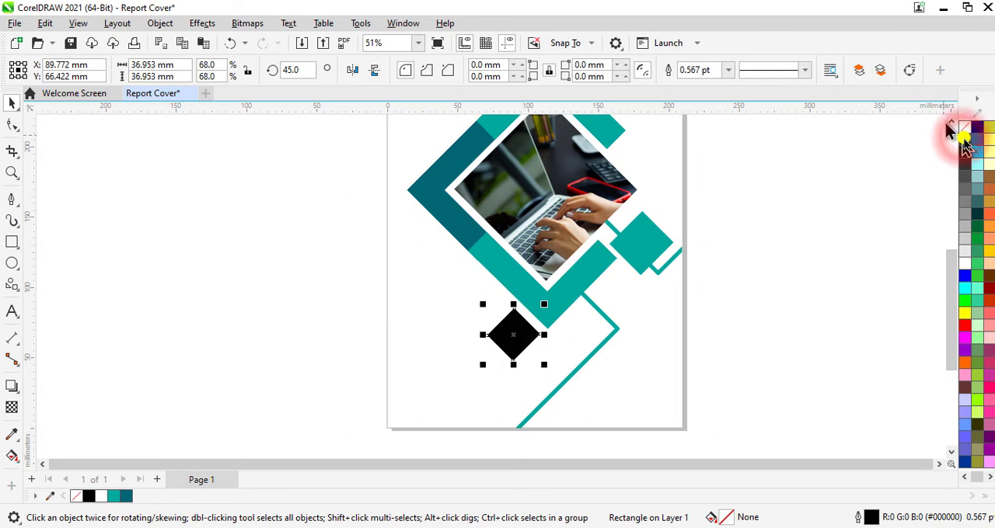
right_click(964, 129)
click(933, 133)
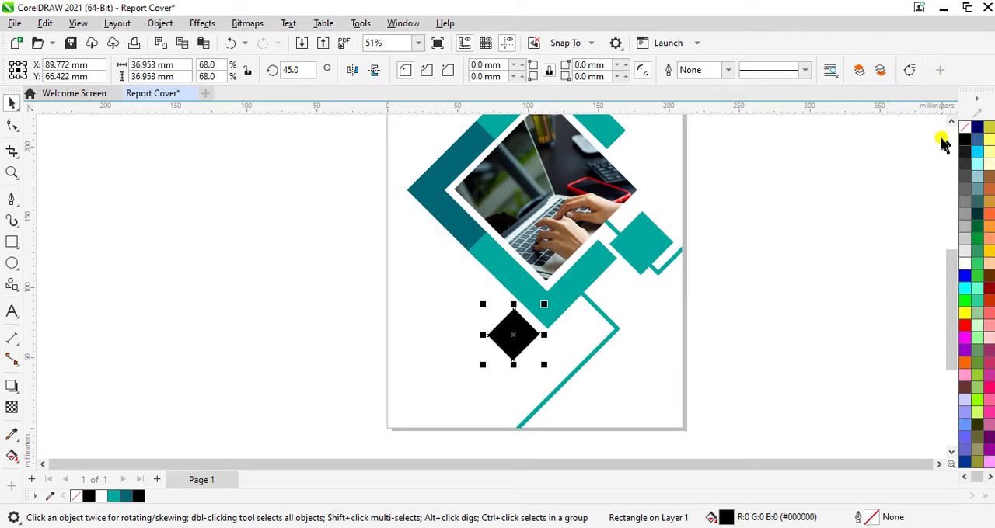
- Add the text HEADLINE to the right of the black diamond and colour its letters LINE dark teal (#006674)
scroll(588, 349, up, 3)
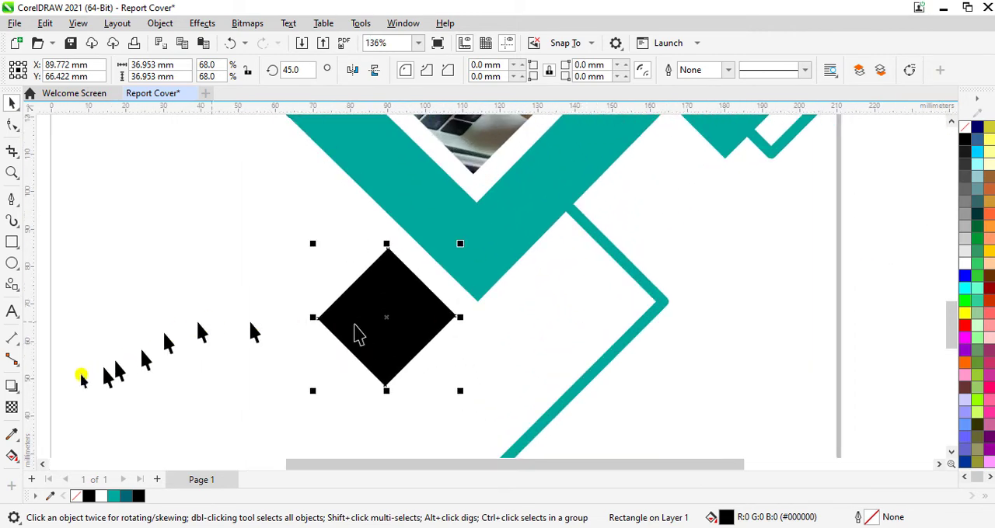
click(11, 311)
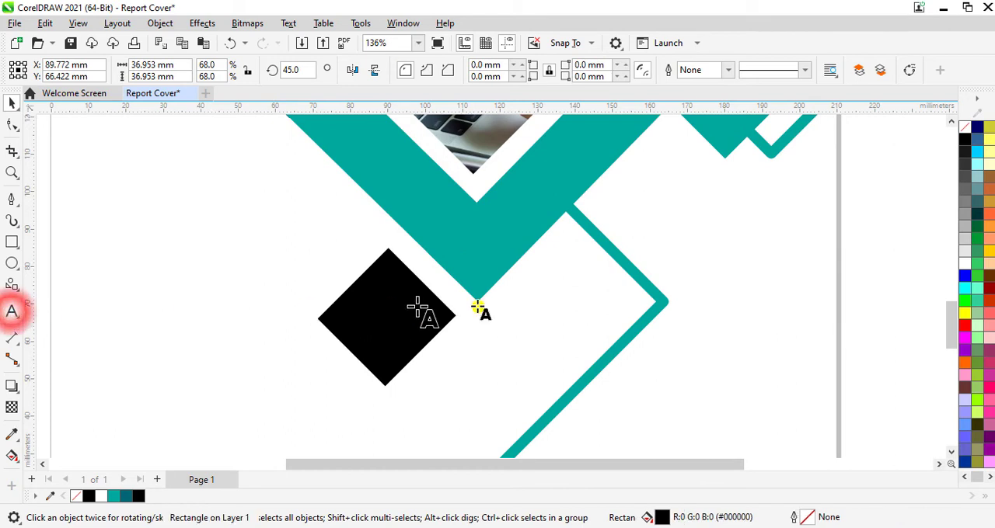
click(540, 302)
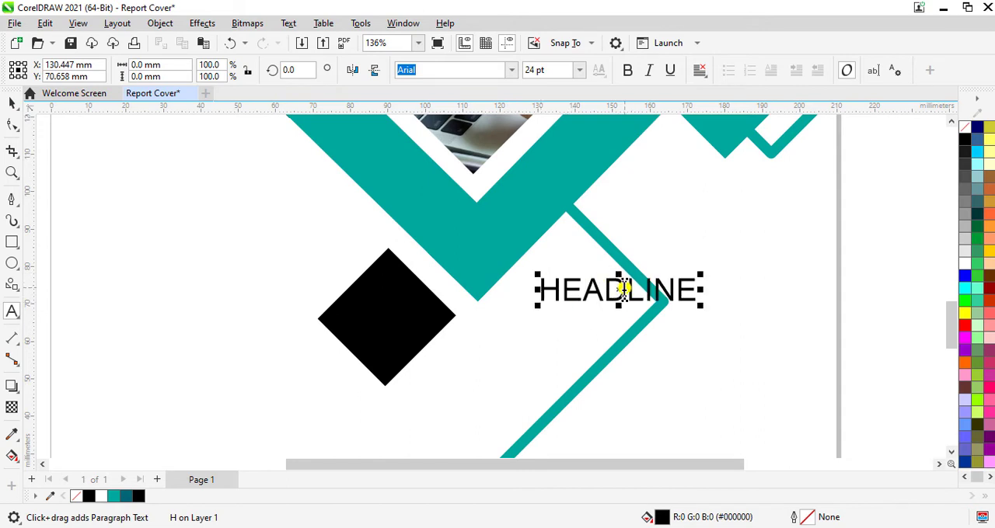
drag(622, 291, 698, 298)
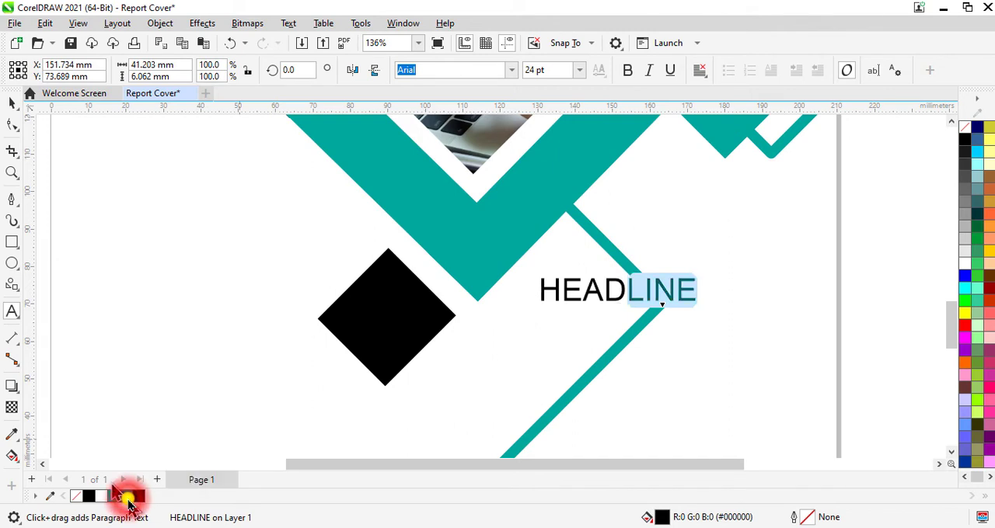
click(126, 498)
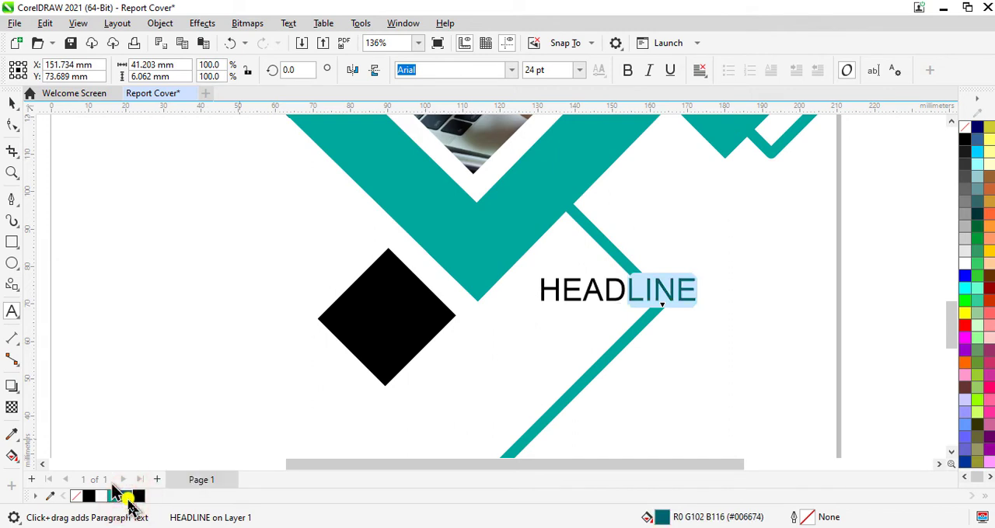
- Set the whole HEADLINE text to Cambria Bold at 36 pt
click(565, 294)
key(ctrl+a)
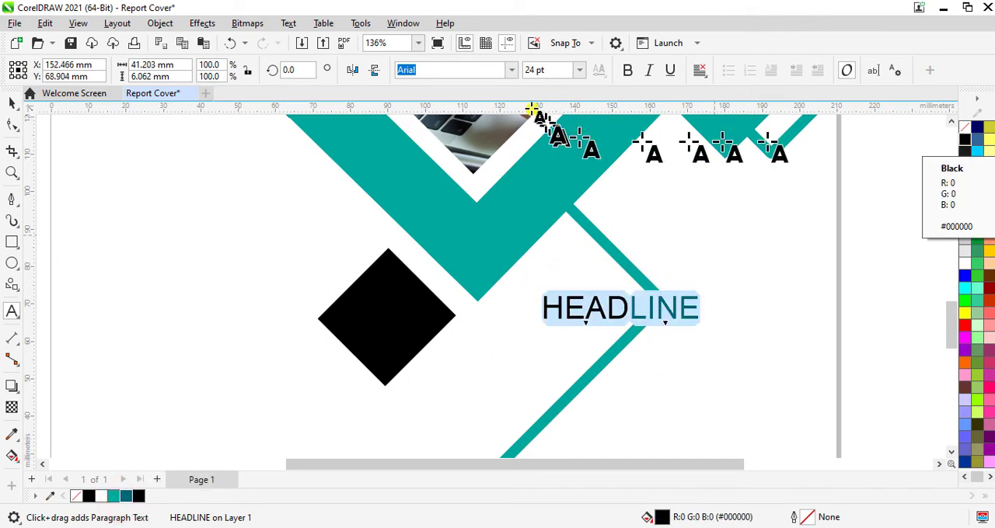
click(513, 71)
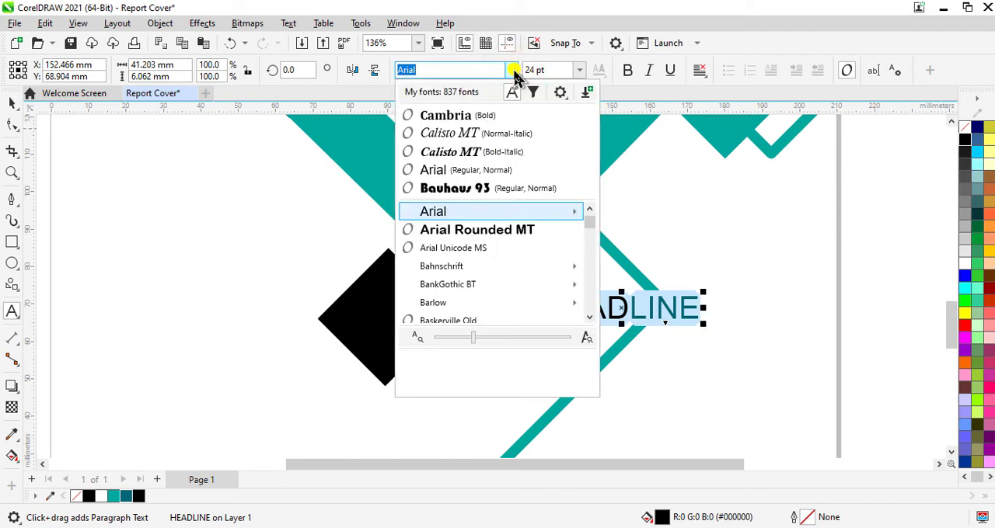
click(459, 115)
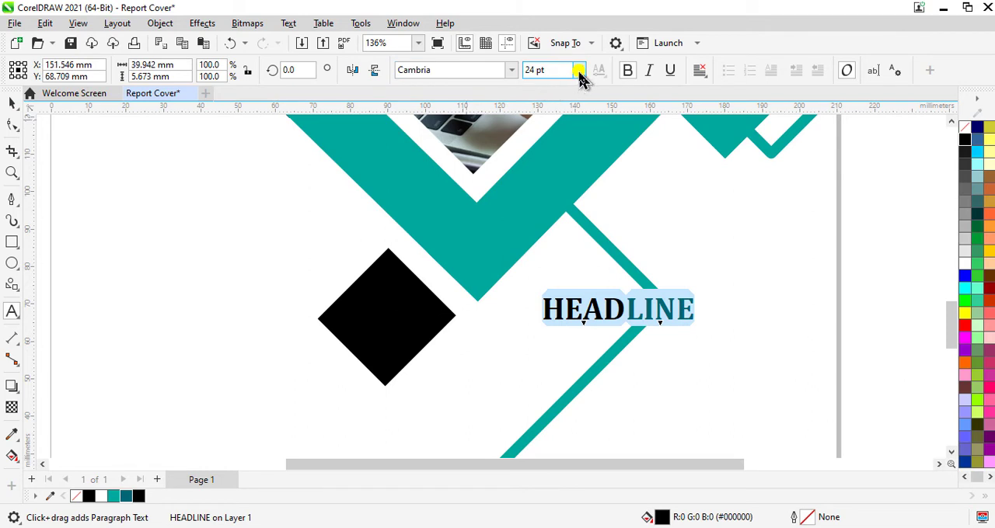
click(579, 71)
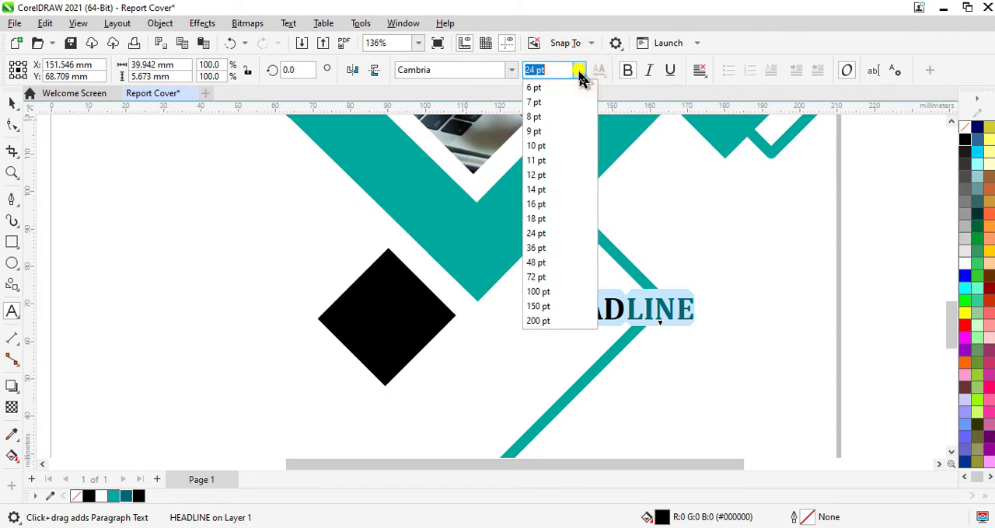
click(541, 247)
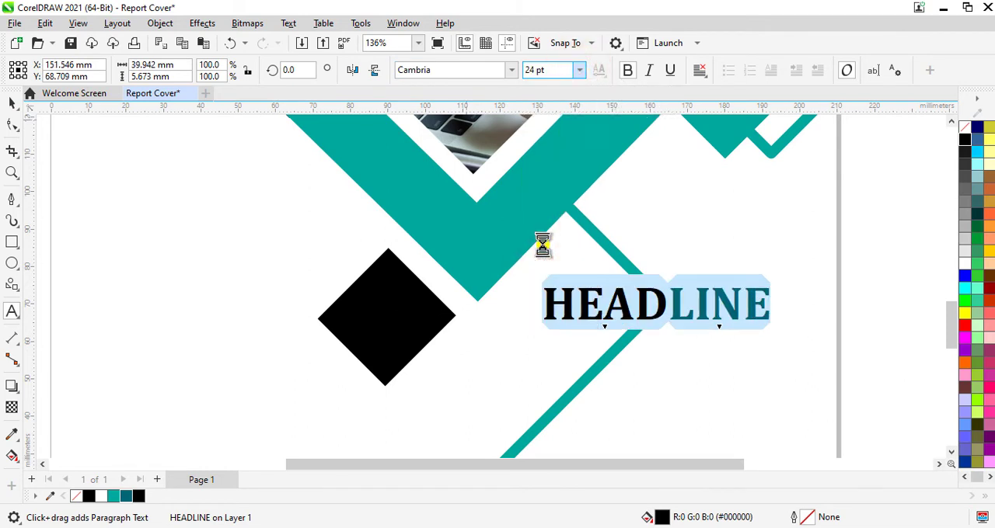
- Enlarge the HEADLINE text to 50 pt and shift it to sit inside the page's right edge
scroll(551, 248, down, 2)
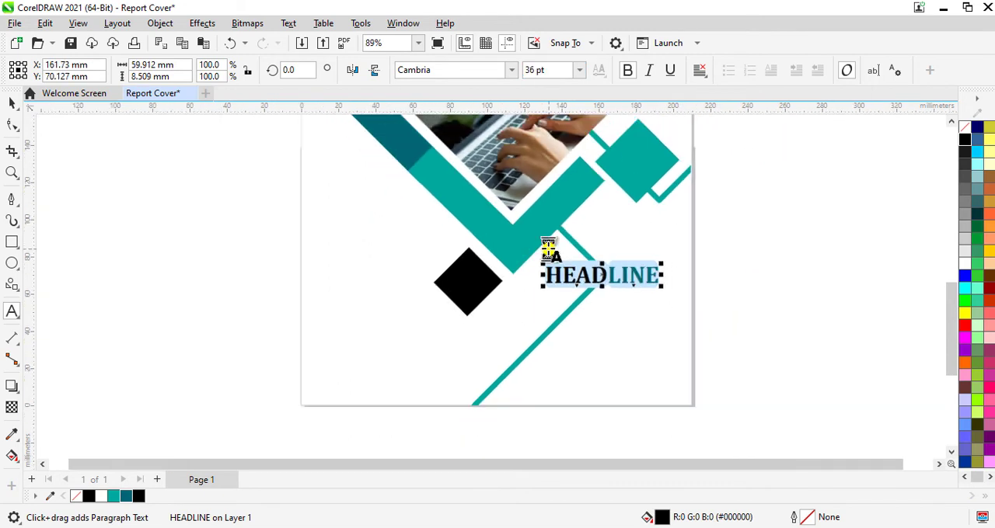
click(754, 311)
click(597, 280)
drag(598, 282, 612, 293)
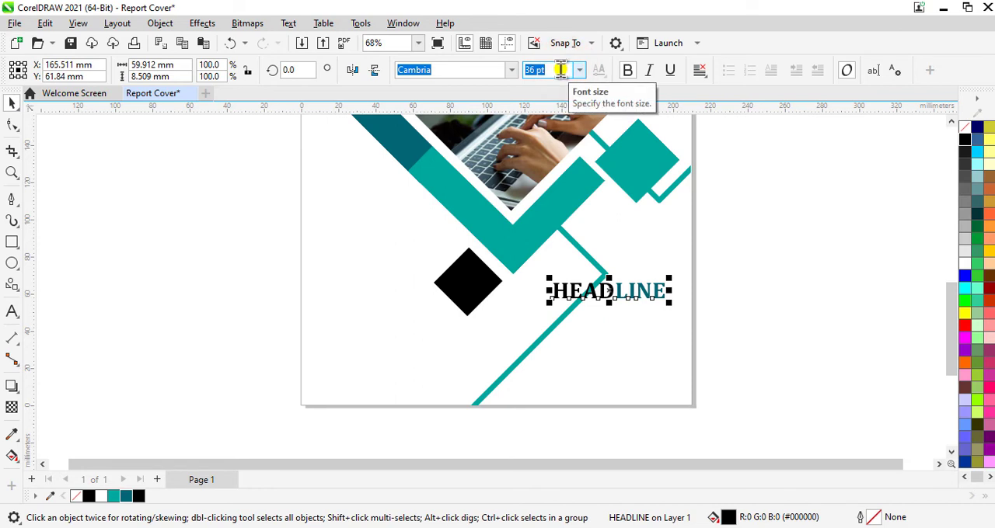
key(Return)
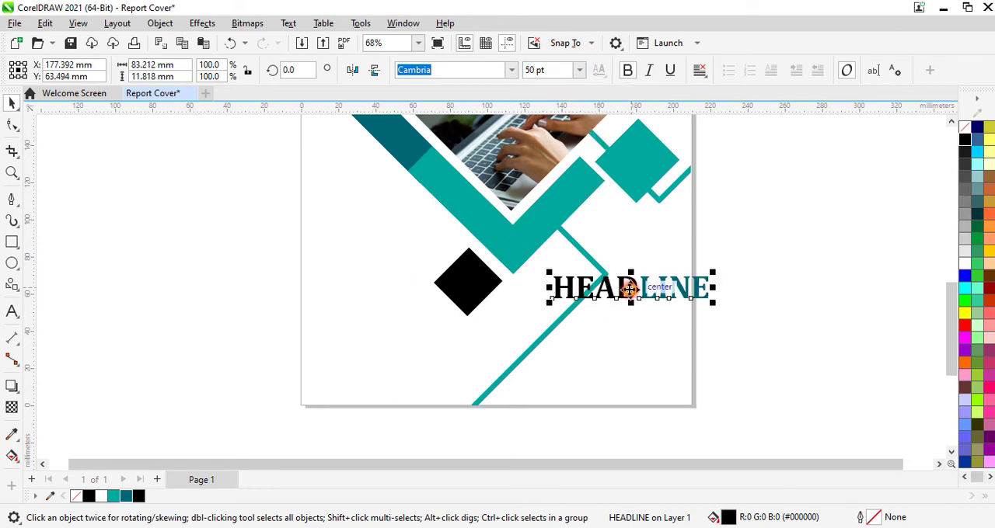
drag(630, 288, 601, 290)
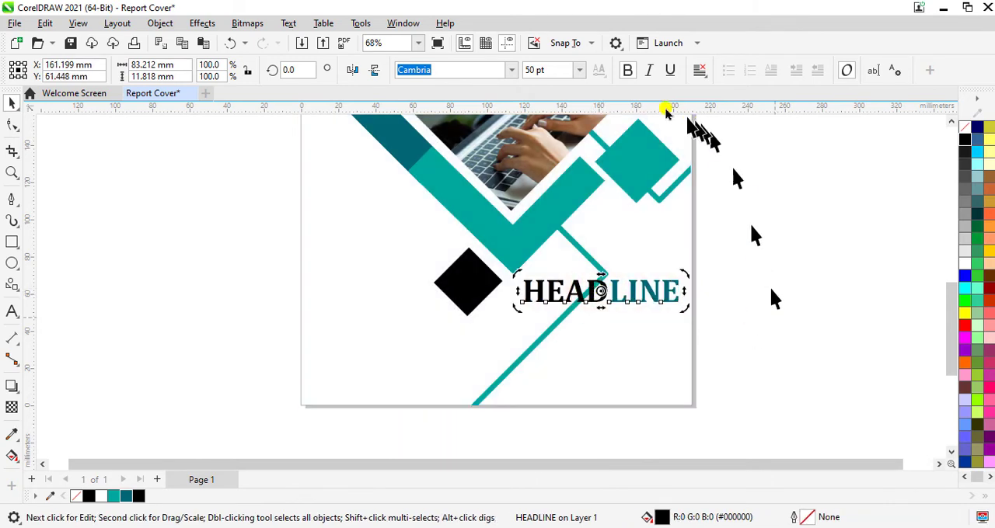
- Set the HEADLINE text to 45 pt and move it level with the black diamond, just inside the page's right edge
click(565, 69)
text(4)
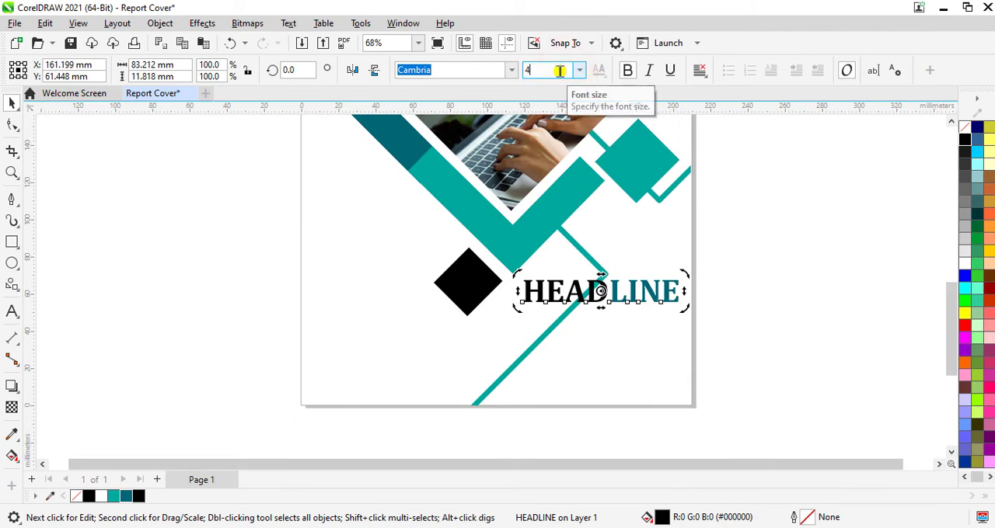
text(5)
key(Return)
click(816, 356)
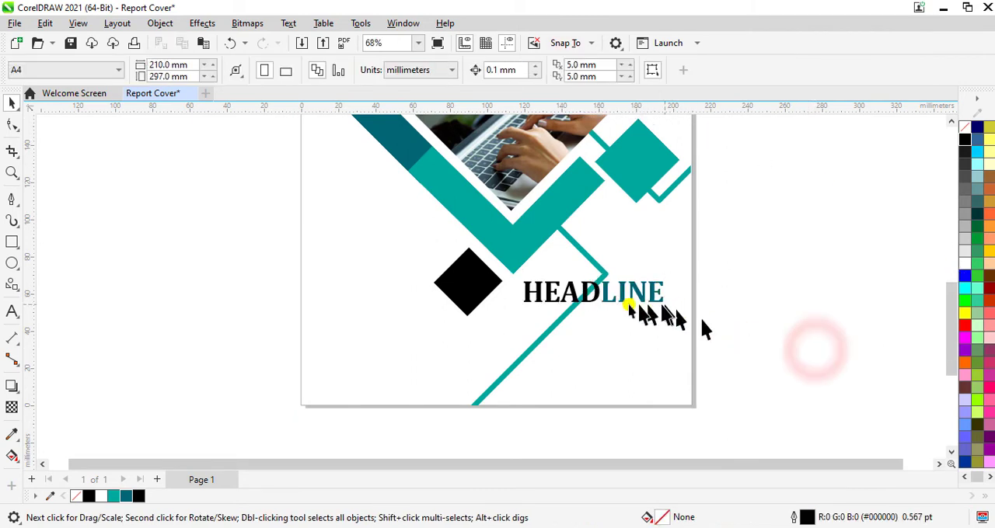
click(589, 294)
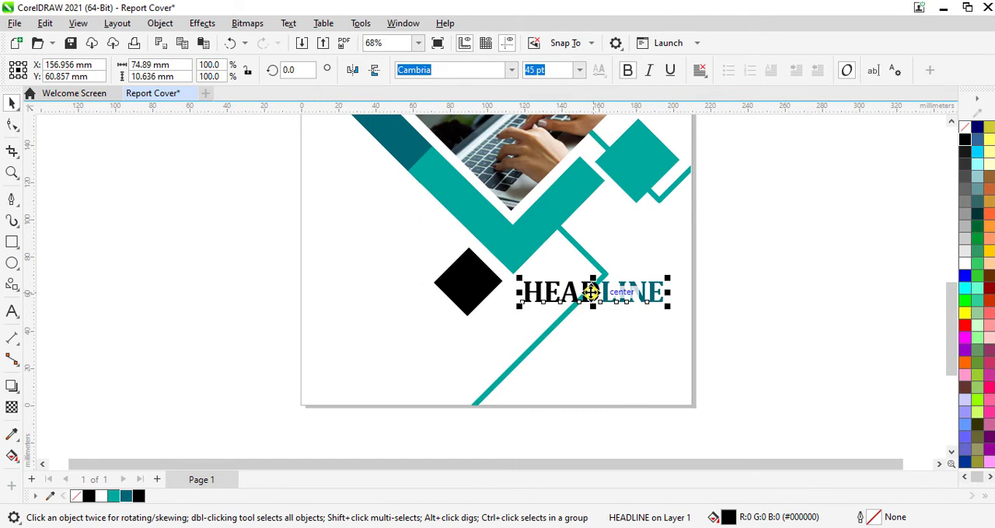
drag(591, 292, 605, 279)
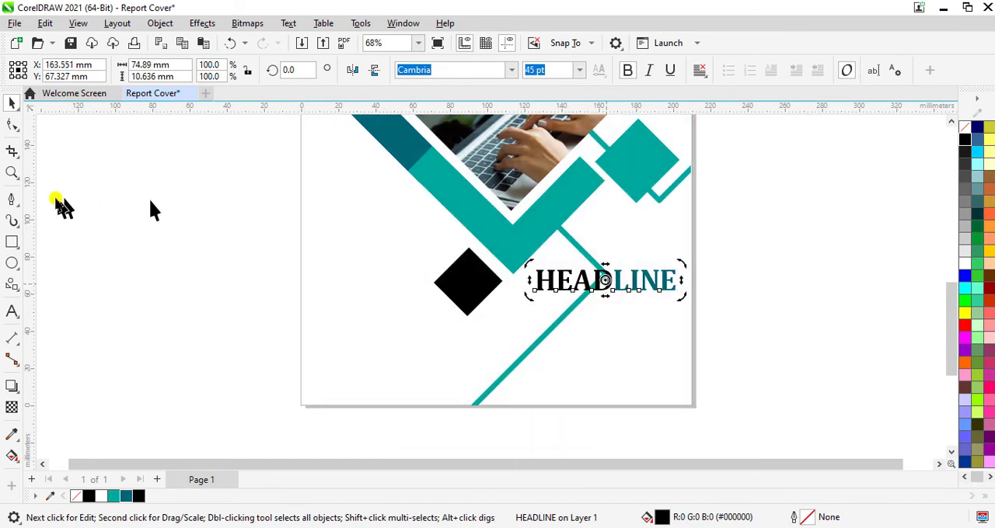
- Add the black text PLACE YOUR TEXT HERE below the headline
click(12, 312)
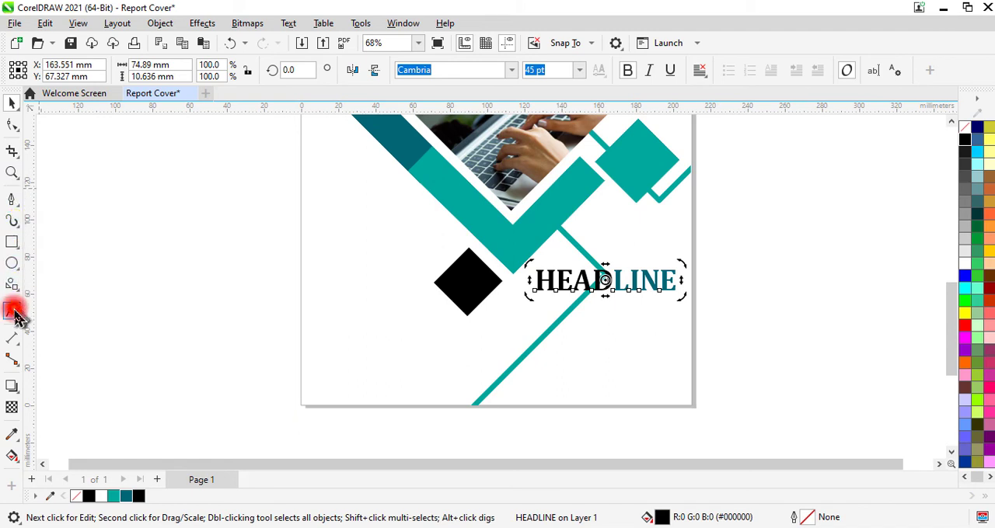
click(545, 326)
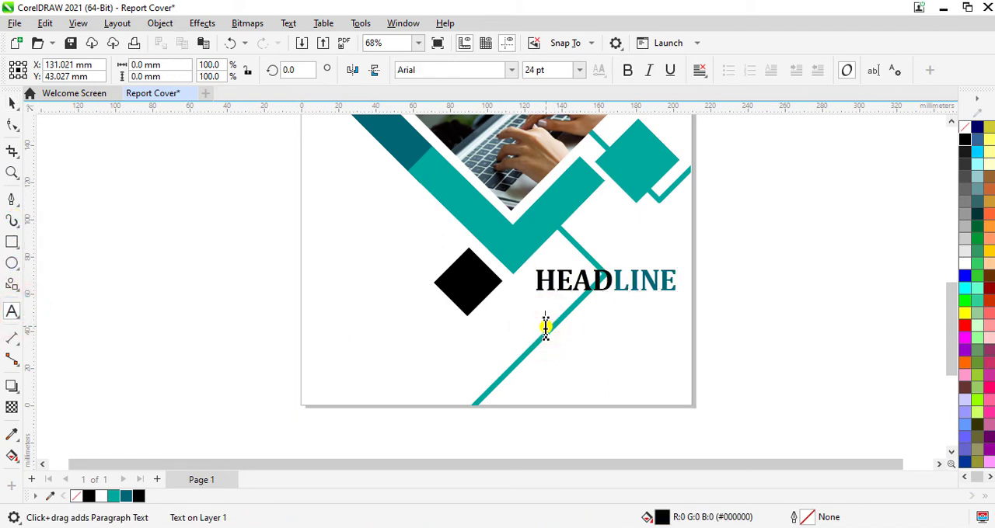
text(PL)
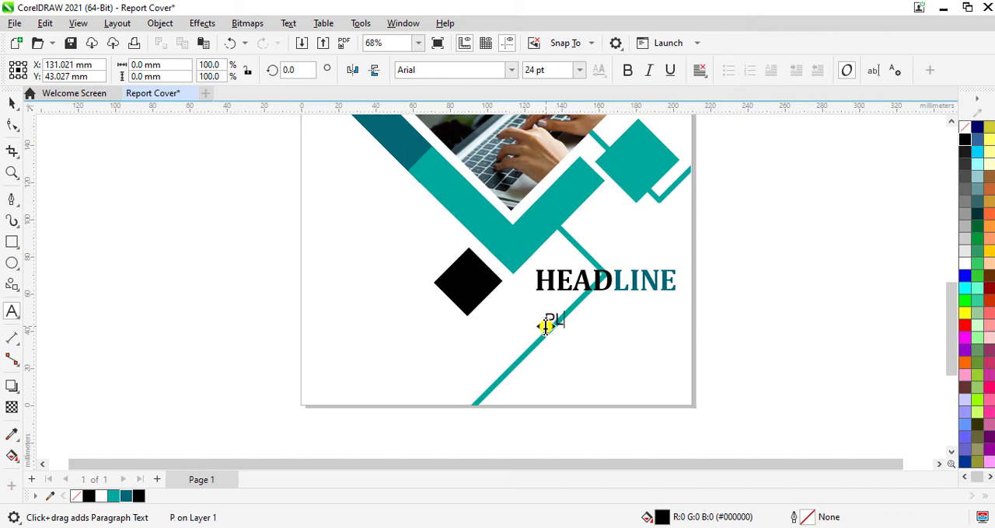
text(ACE YOUR TEXT HERE)
key(ctrl+a)
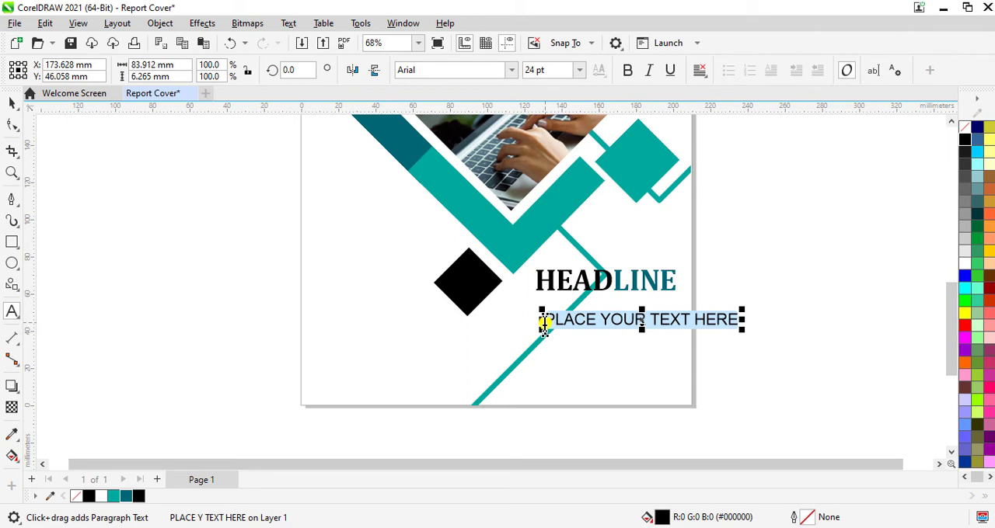
click(967, 137)
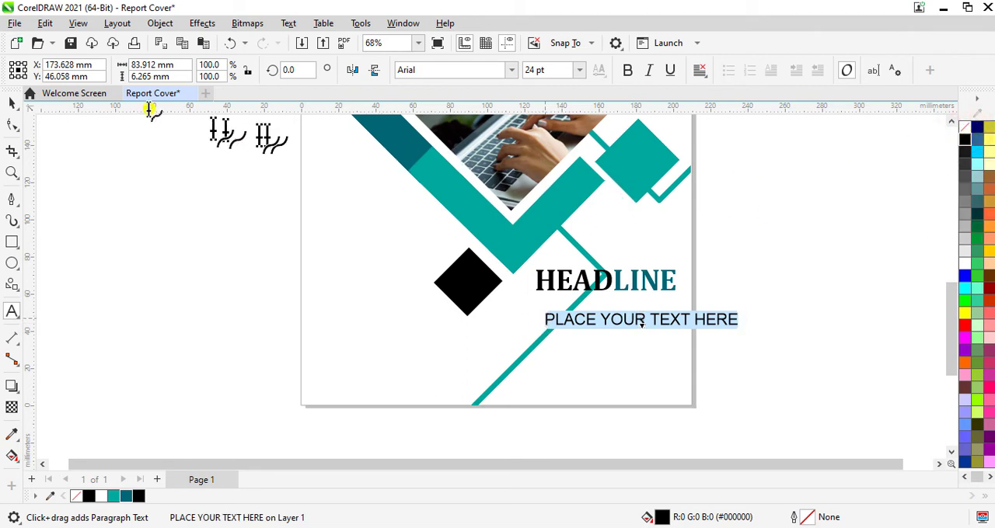
- Scale the PLACE YOUR TEXT HERE line to about 72% and position it directly beneath HEADLINE, matching its width
click(12, 103)
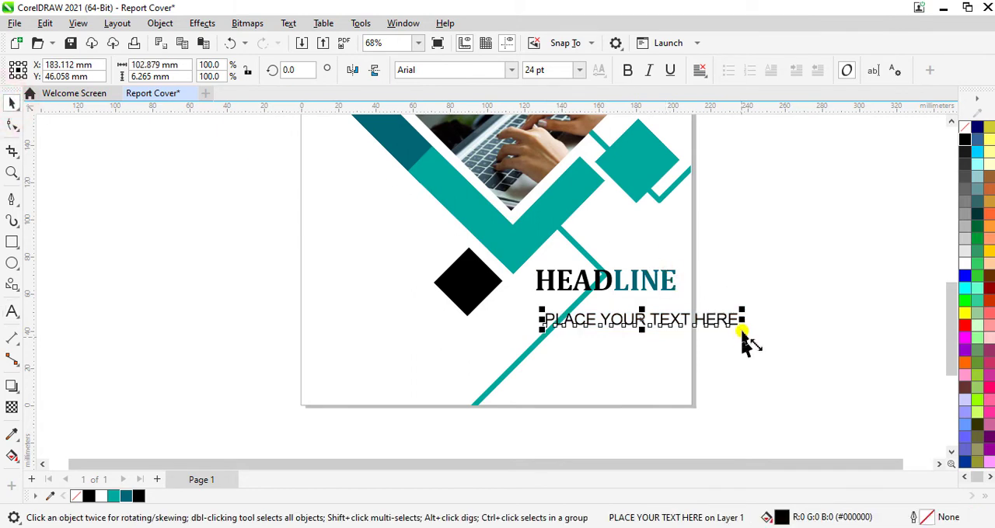
mouse_move(742, 328)
mouse_down()
mouse_move(724, 330)
mouse_move(737, 327)
mouse_up()
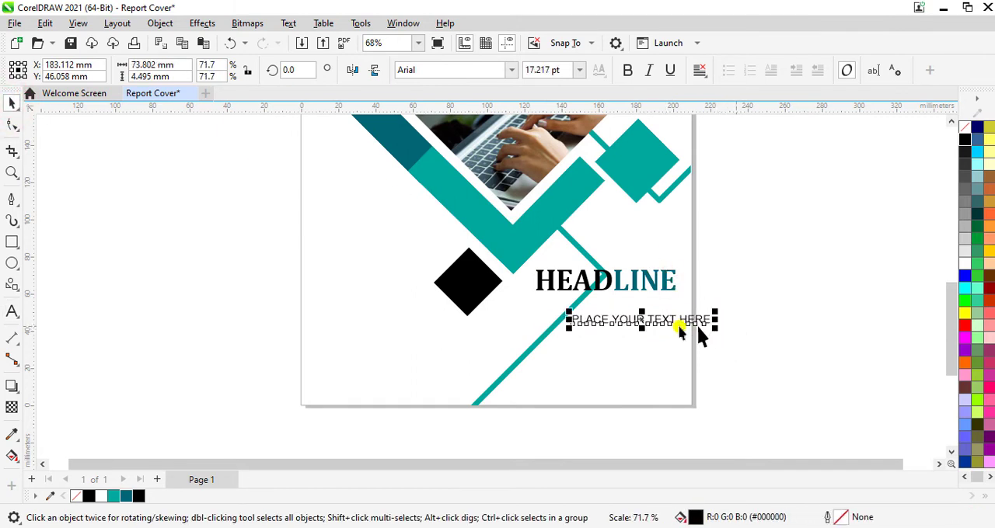
drag(647, 324, 606, 306)
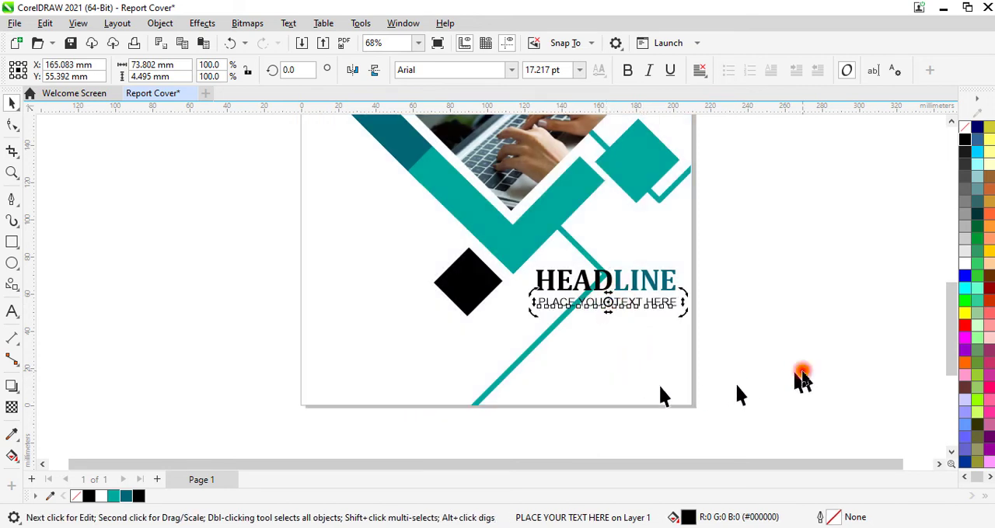
click(803, 379)
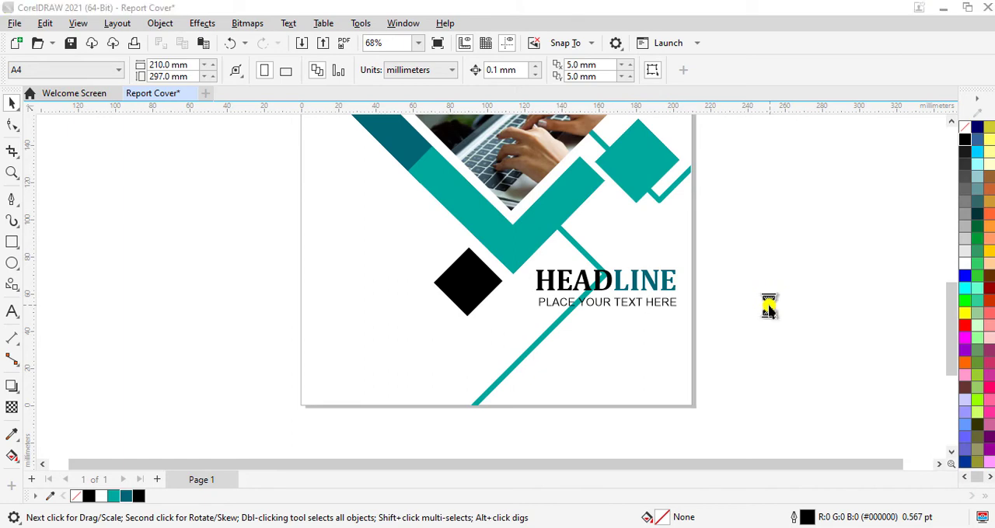
- Import the Facebook image from the Icons folder in Page Posts and place it about 17 mm wide near the page's lower edge
key(ctrl+i)
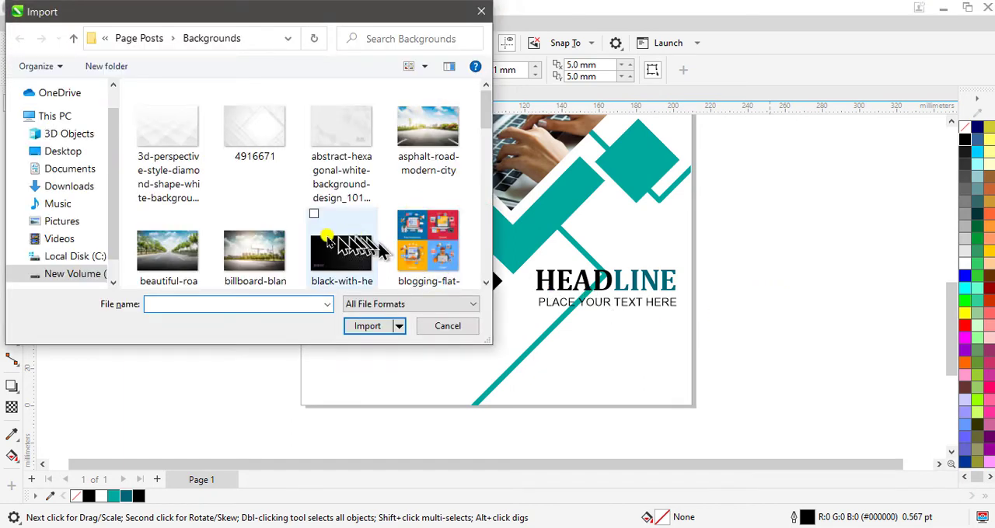
click(76, 276)
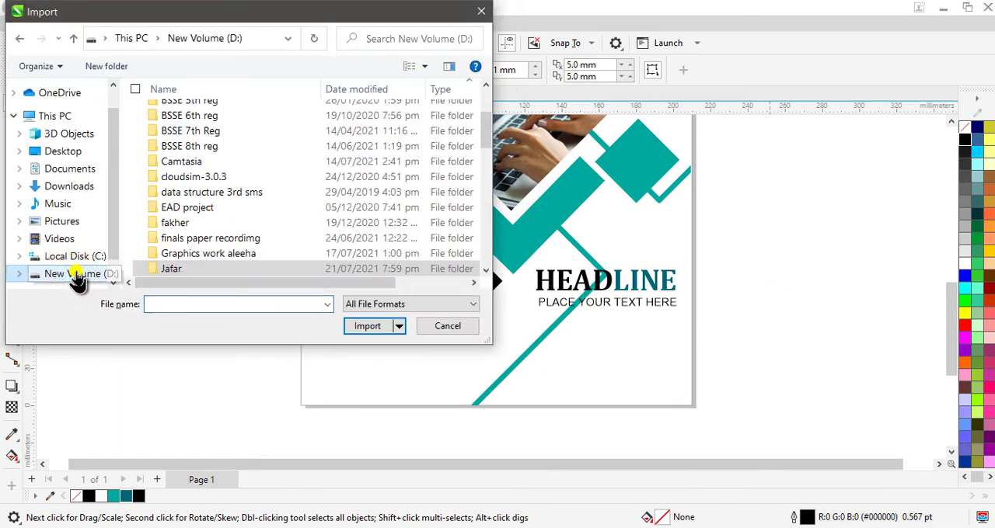
click(220, 270)
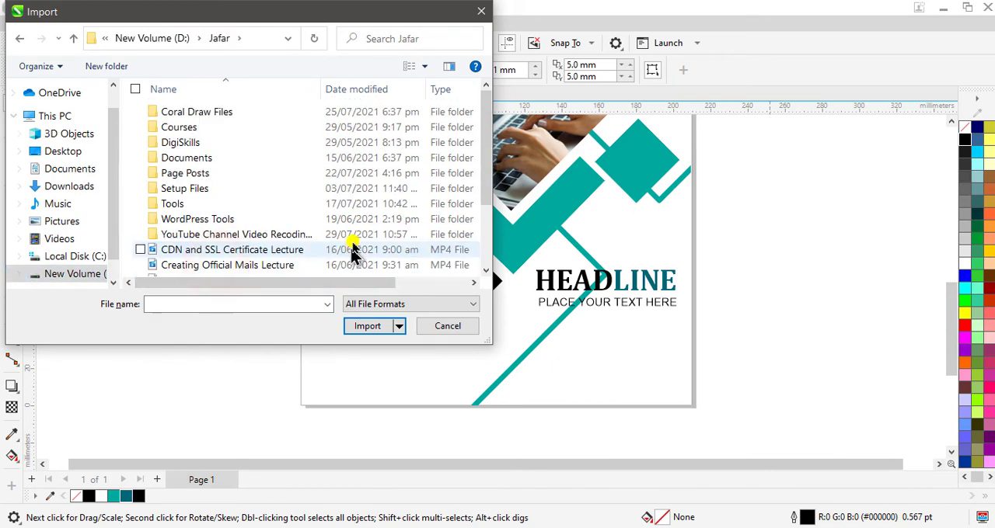
scroll(344, 228, down, 1)
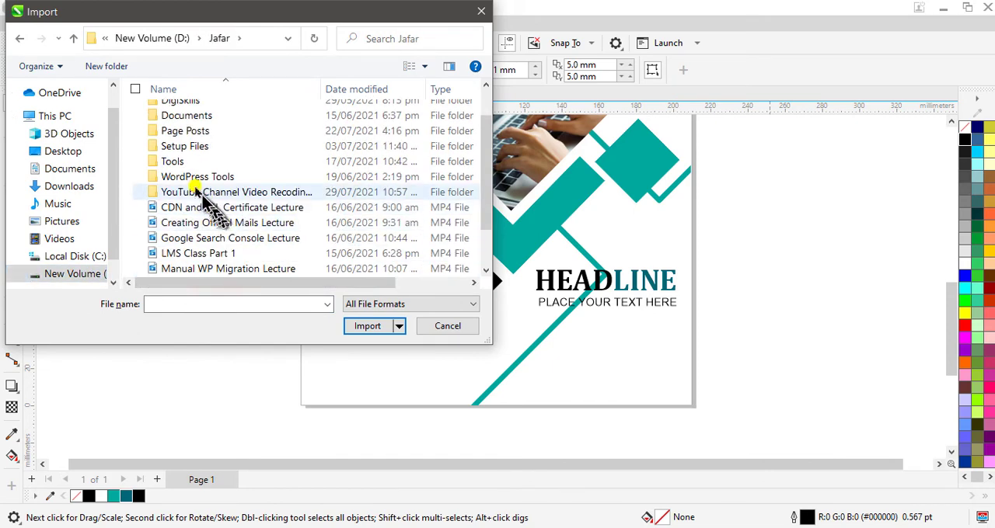
double_click(188, 132)
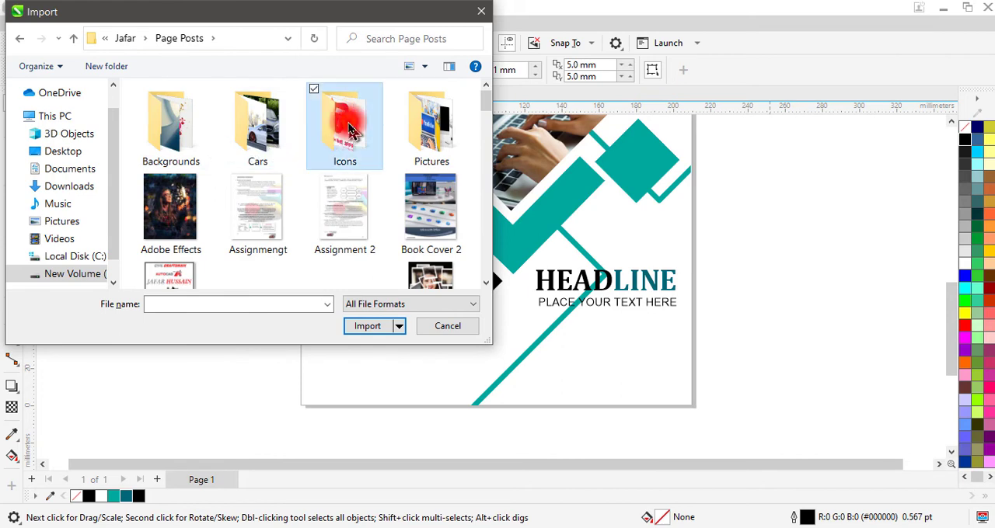
double_click(347, 130)
scroll(369, 136, down, 5)
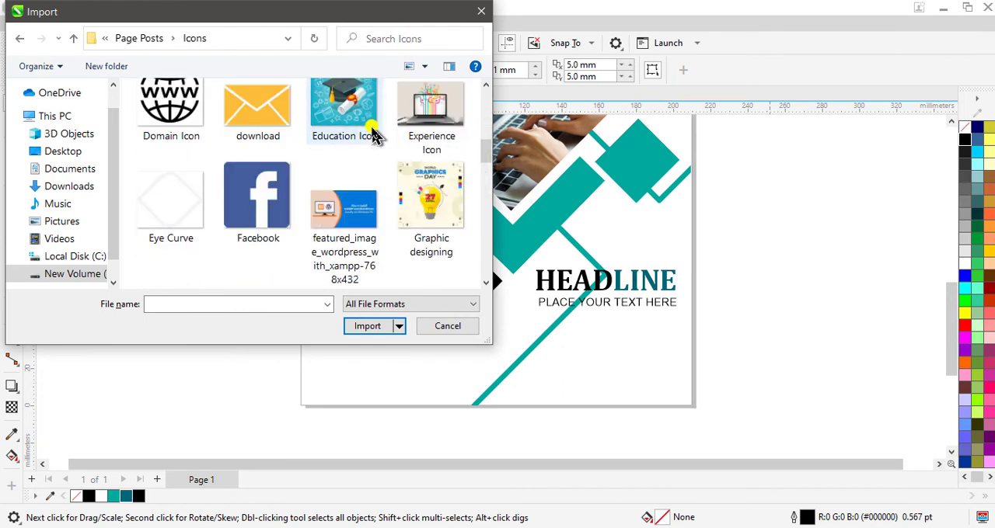
click(233, 199)
click(353, 327)
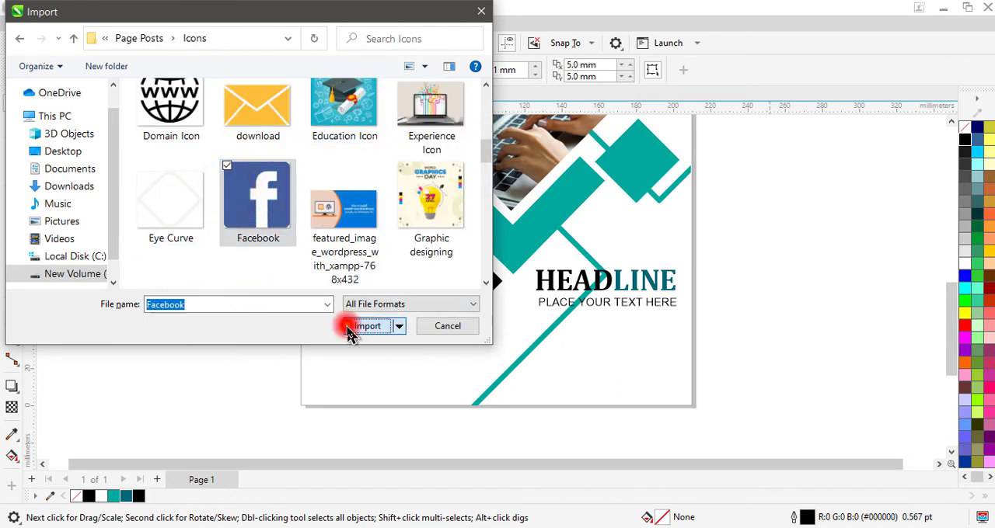
scroll(573, 395, up, 3)
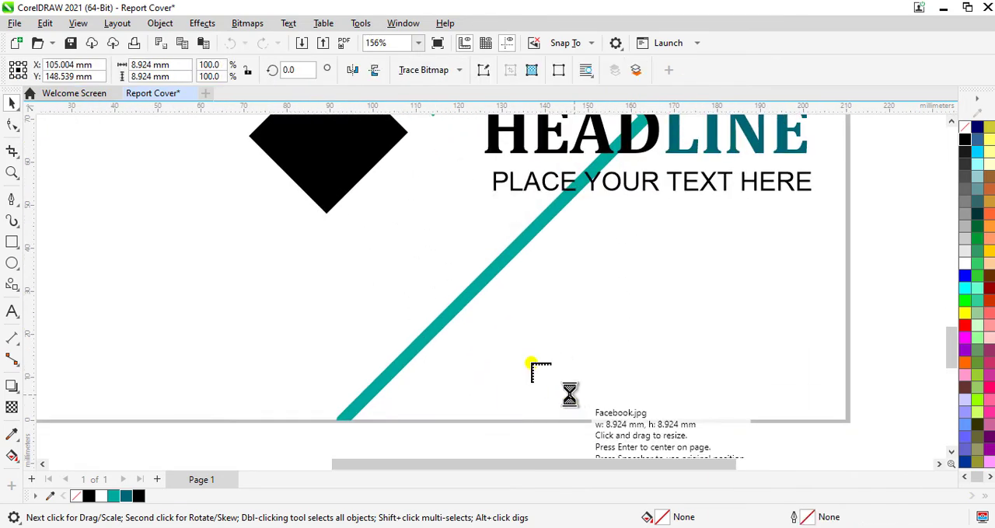
drag(489, 329, 596, 403)
click(596, 403)
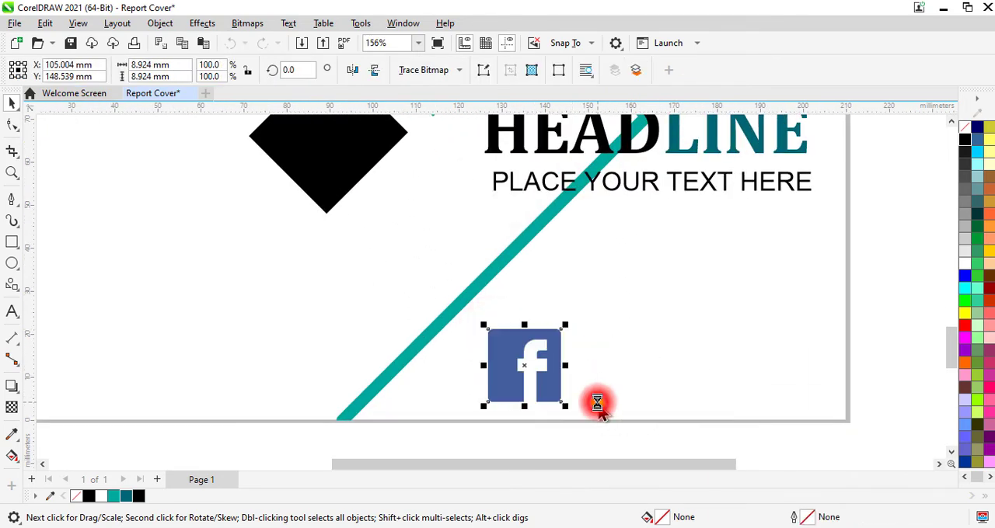
- Move the Facebook icon beside the lower end of the teal line and shrink it to about 11 mm square
click(528, 369)
drag(522, 370, 481, 383)
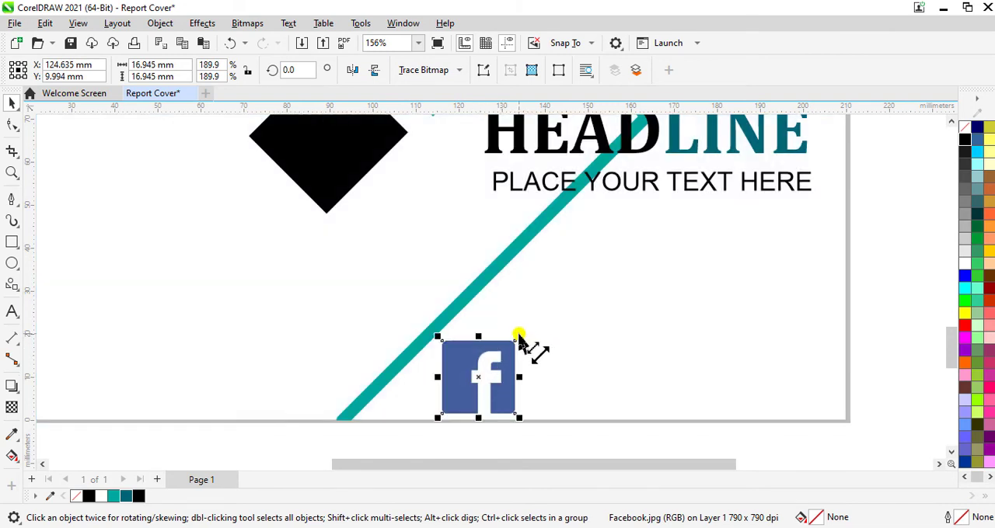
drag(519, 336, 458, 389)
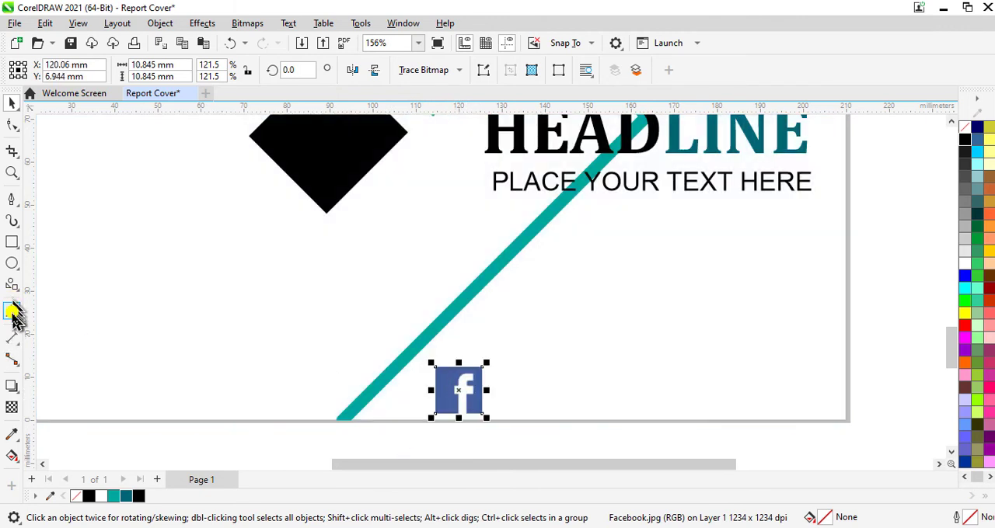
click(14, 313)
click(498, 385)
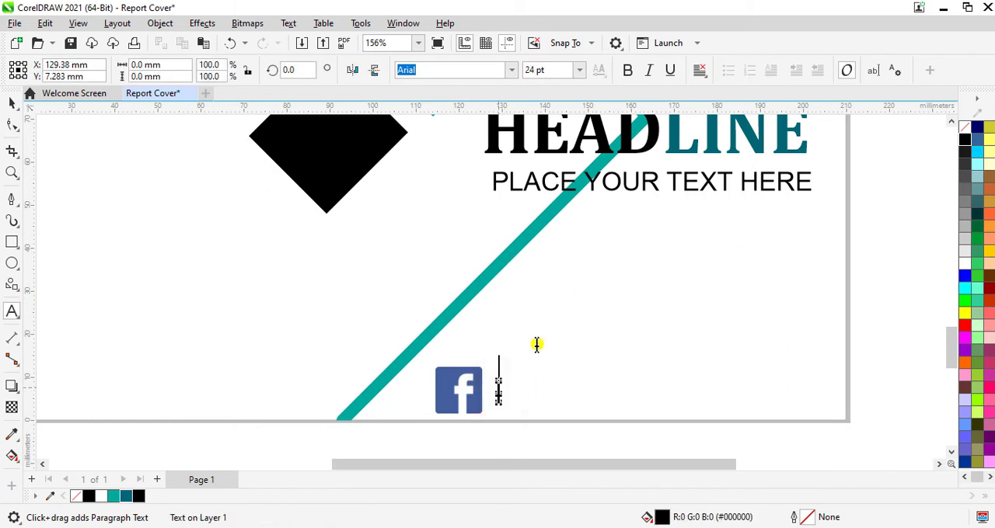
click(553, 70)
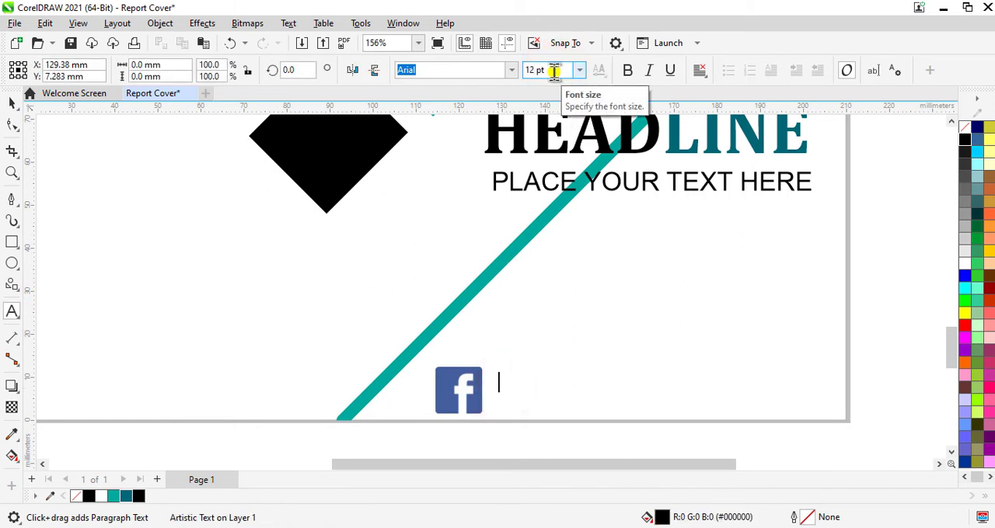
text(https://www.facebook.com/fivestarscomposing)
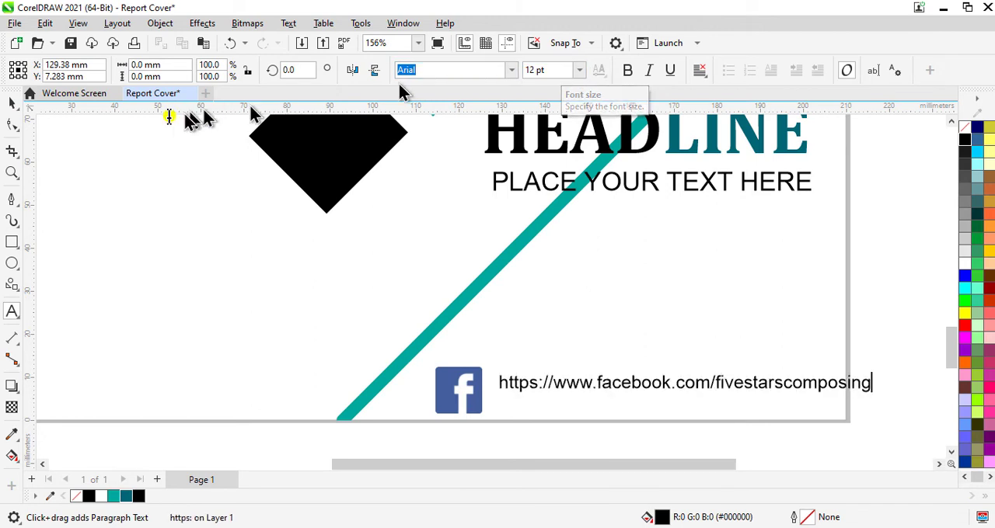
- Set the Facebook address text to 11 pt and move it down and closer to the icon, inside the page edge
click(12, 103)
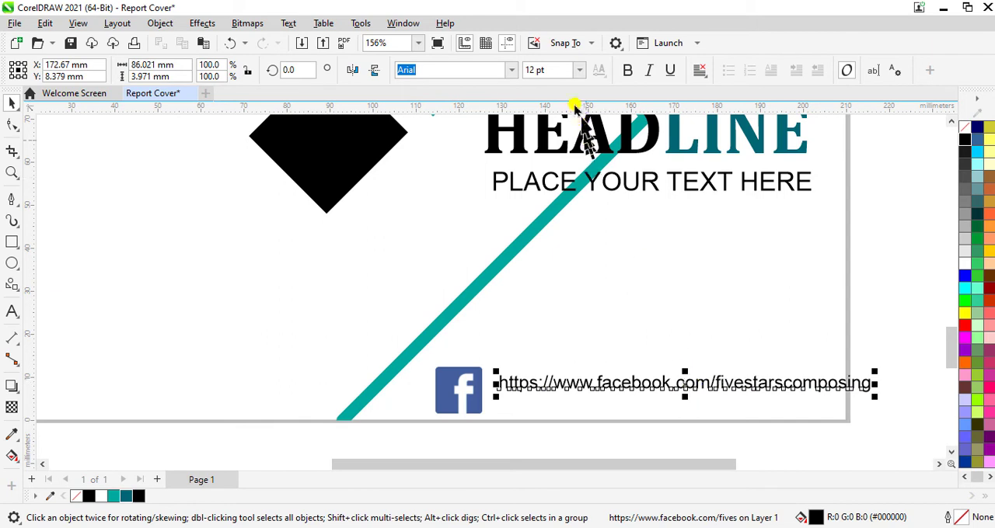
click(557, 72)
text(11)
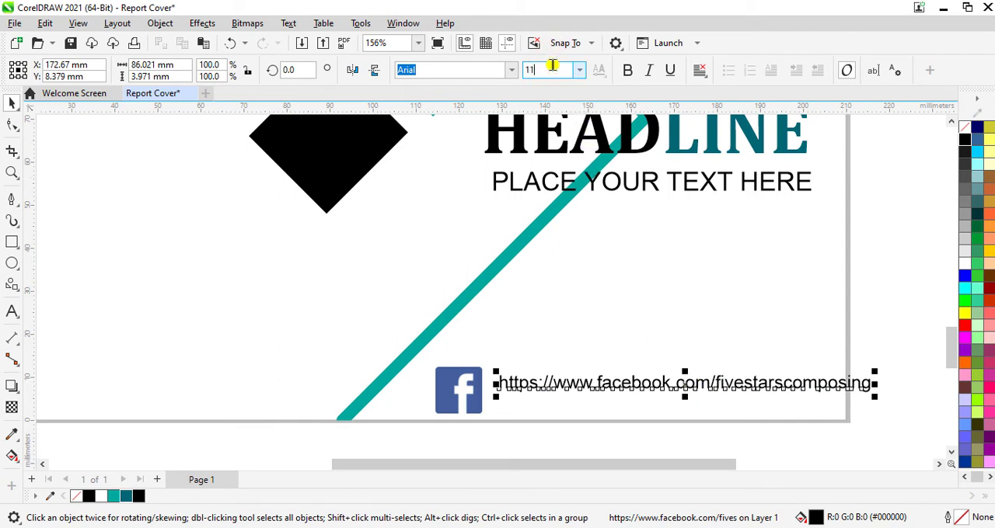
key(Return)
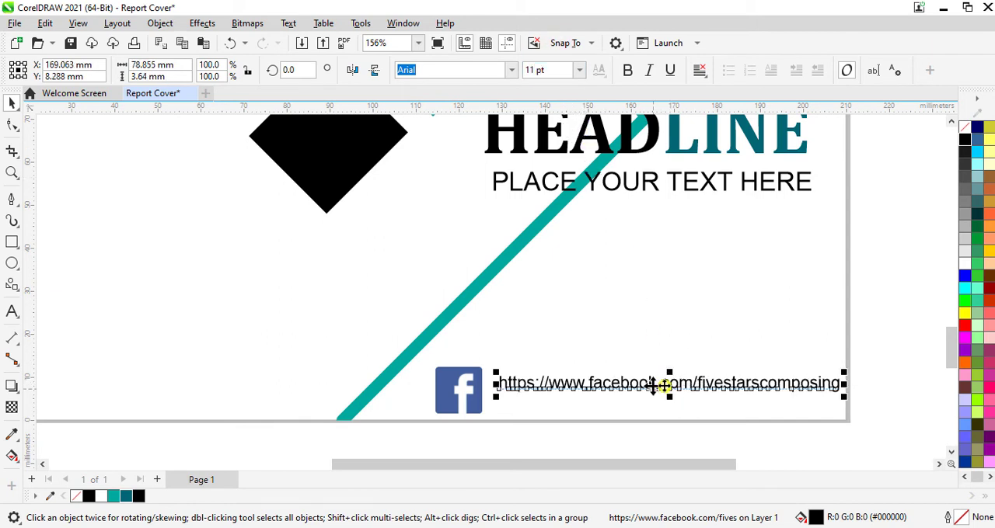
mouse_move(669, 385)
mouse_down()
mouse_move(659, 398)
mouse_move(667, 405)
mouse_move(652, 398)
mouse_move(662, 401)
mouse_up()
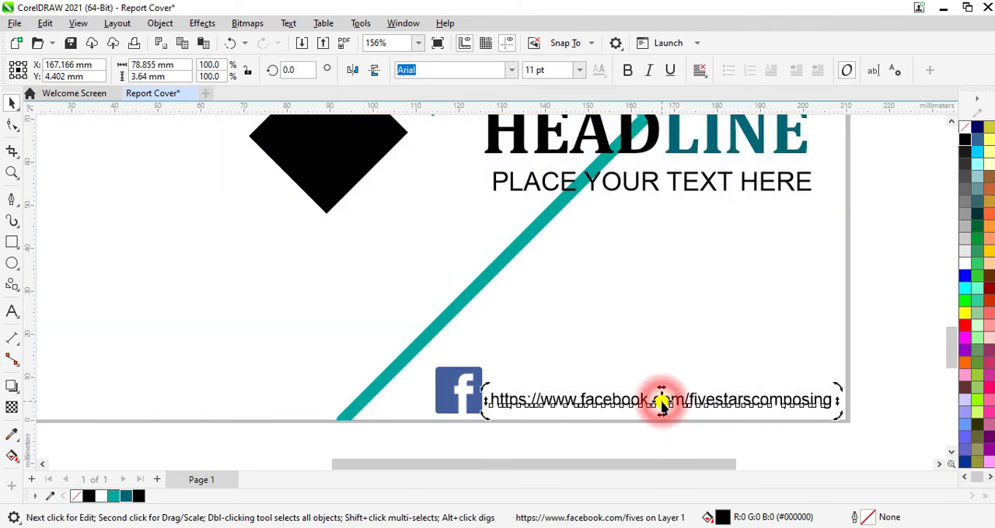
- Shrink the Facebook icon to about 7 mm square and nudge it right and slightly up, close to the address text
click(467, 400)
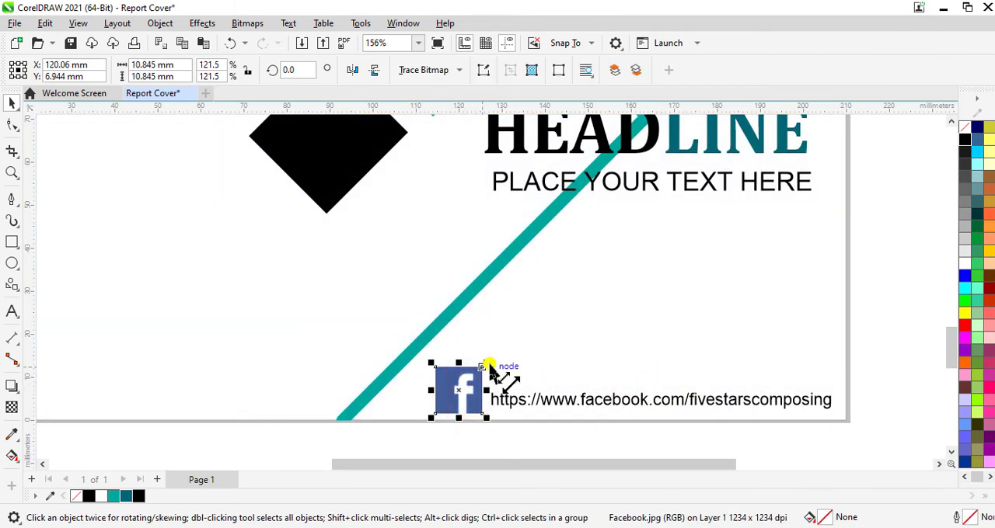
drag(488, 366, 471, 411)
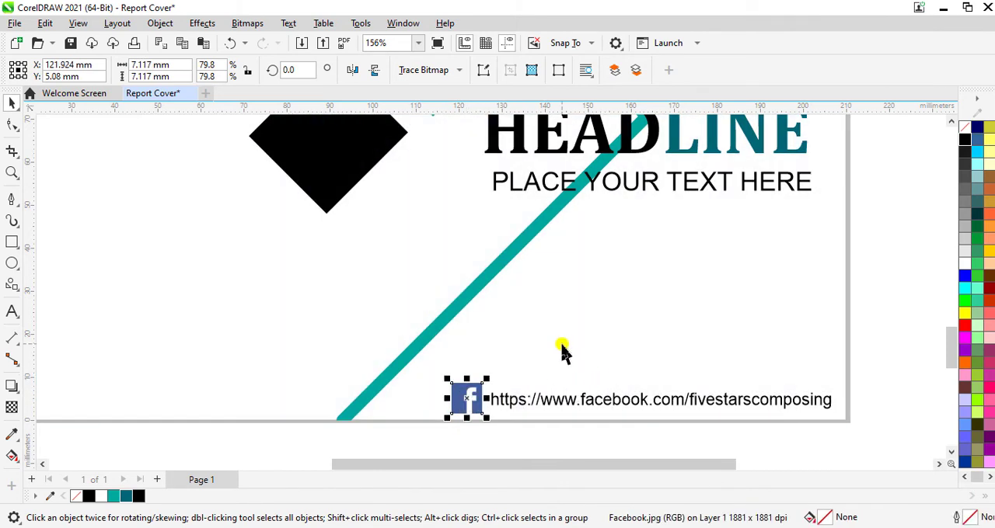
key(Right)
key(Right)
key(Right)
key(Right)
key(Right)
key(Right)
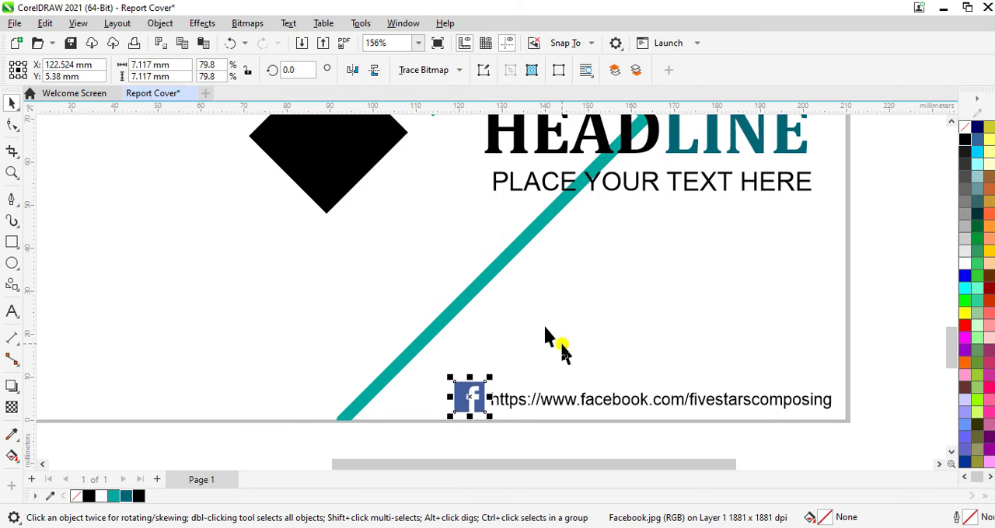
click(806, 264)
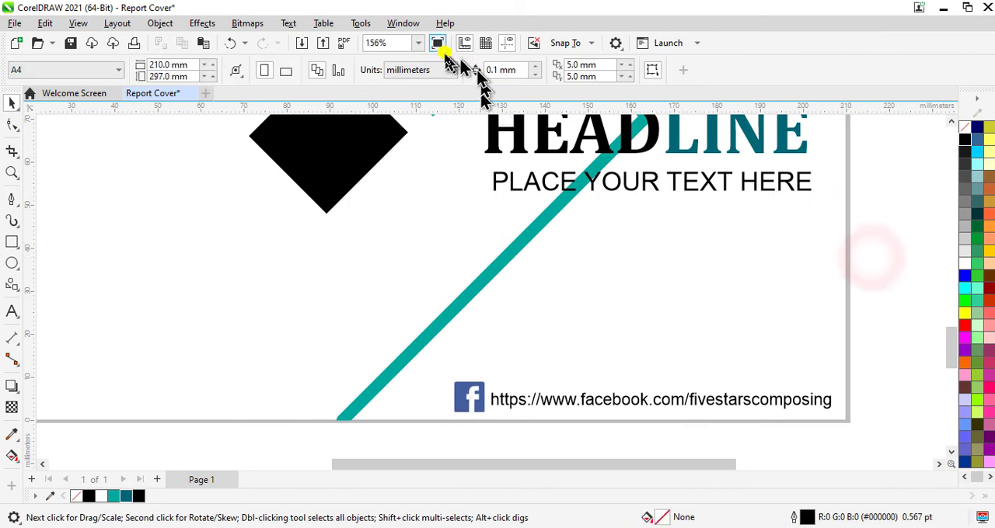
- Fit the whole page in view and preview the report cover in full screen
click(419, 44)
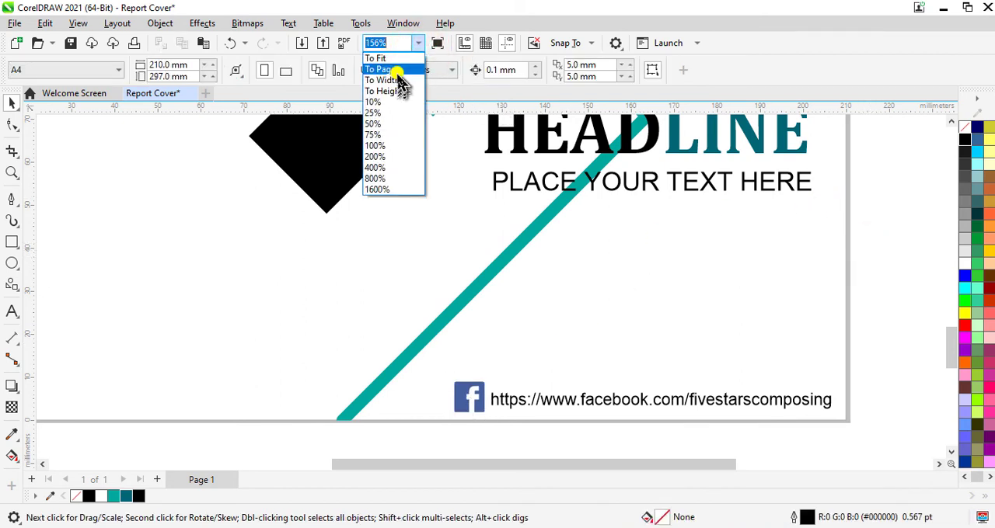
click(395, 72)
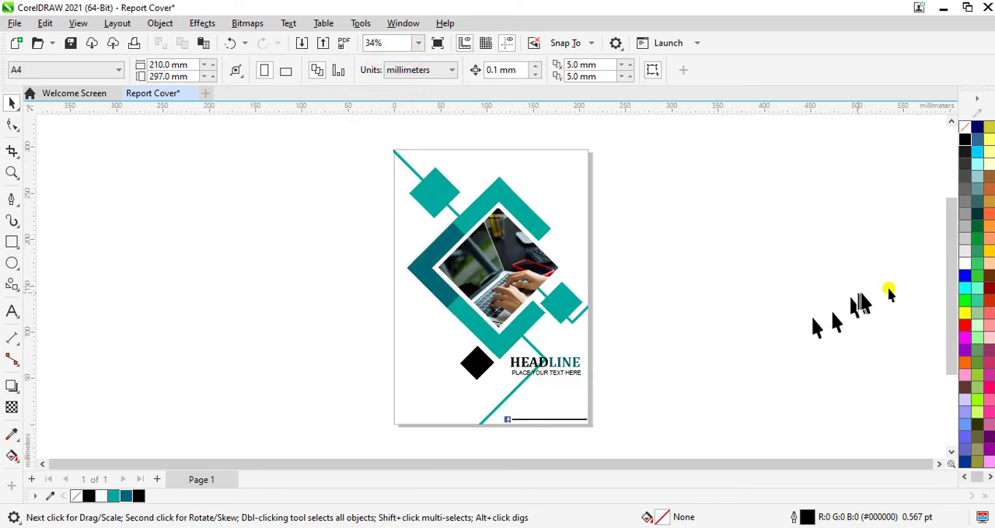
drag(950, 306, 952, 315)
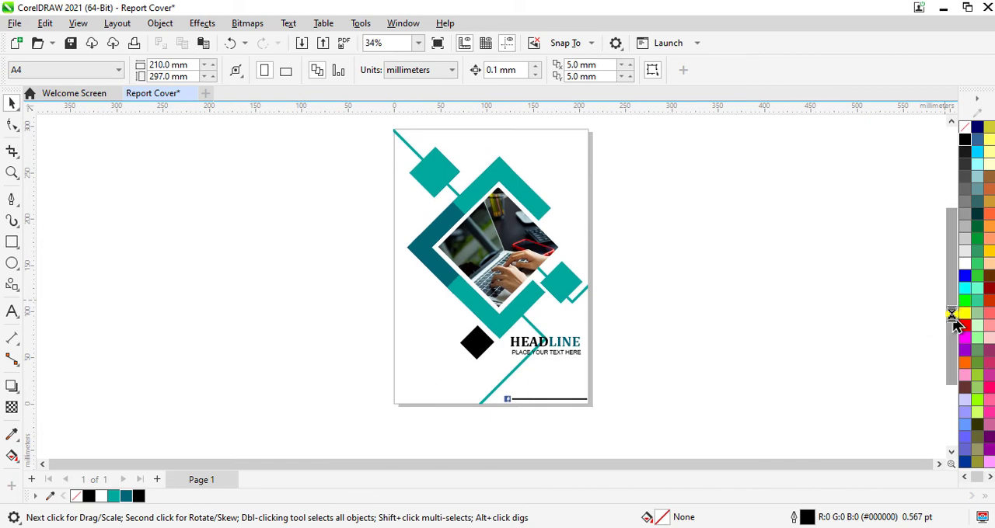
key(F9)
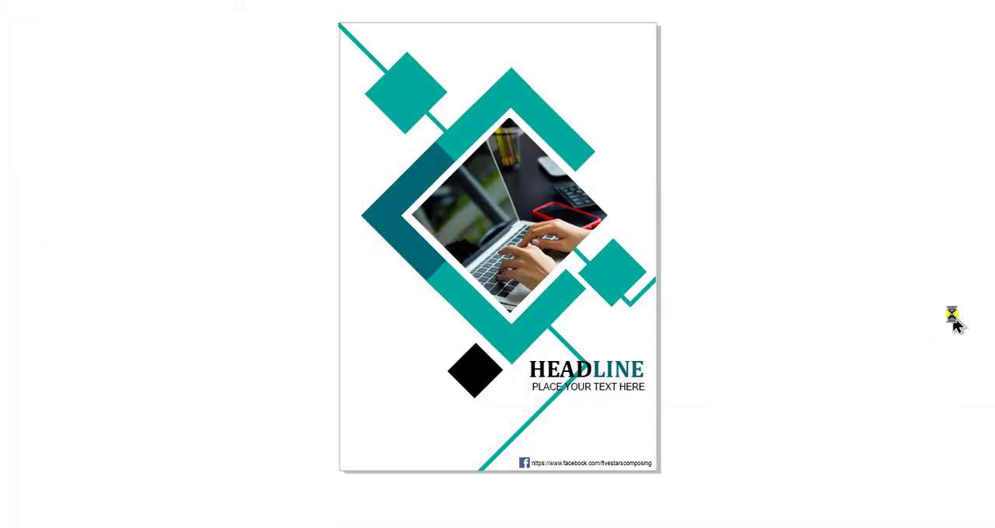
key(Escape)
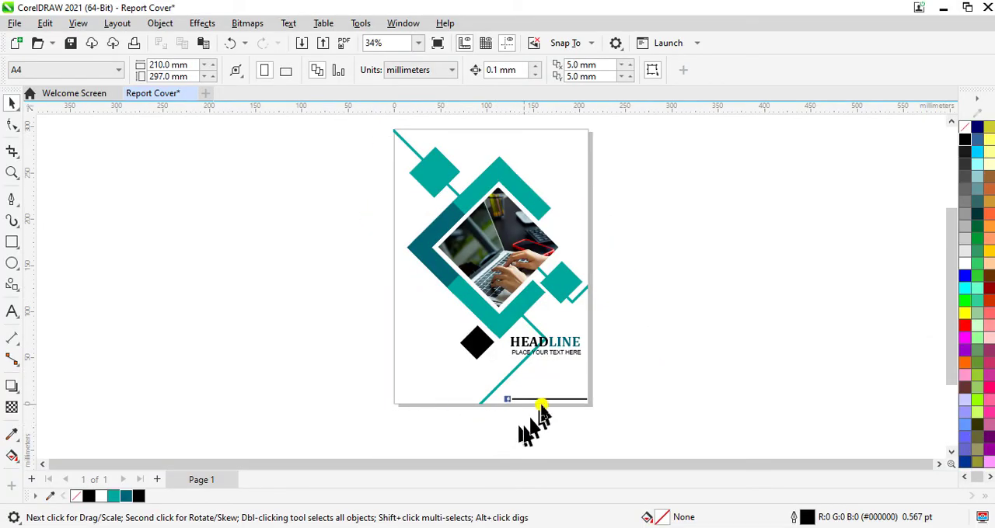
- Set the Facebook address text to 13 pt
scroll(552, 388, up, 2)
scroll(552, 388, up, 5)
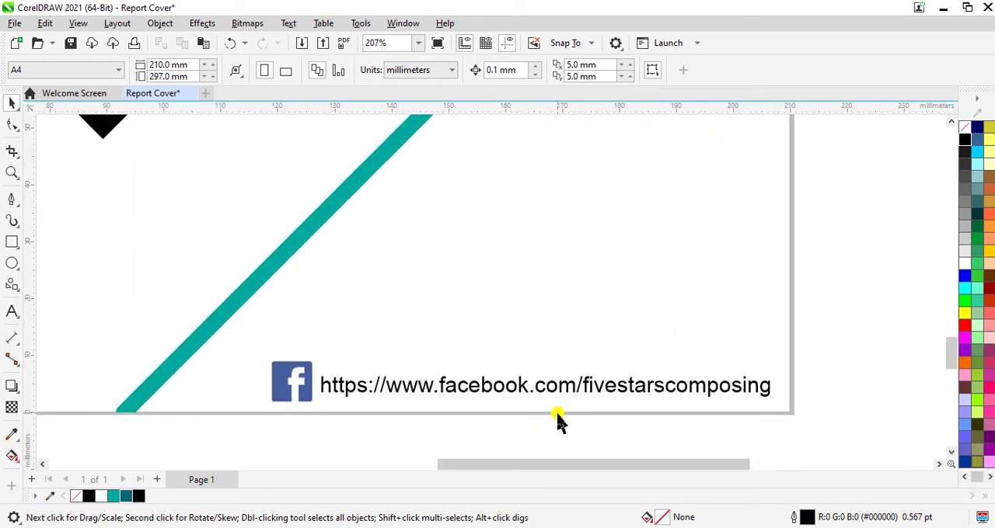
click(402, 395)
click(562, 71)
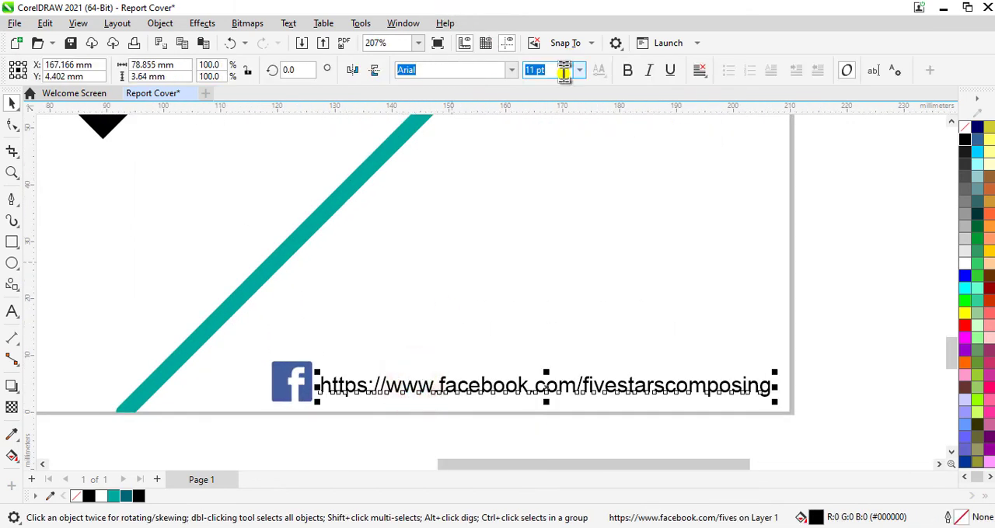
text(13)
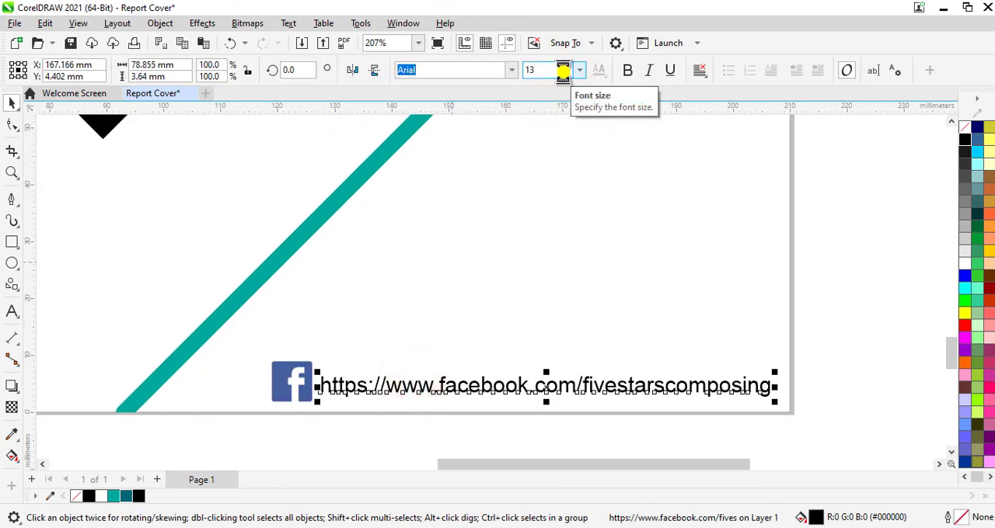
key(Return)
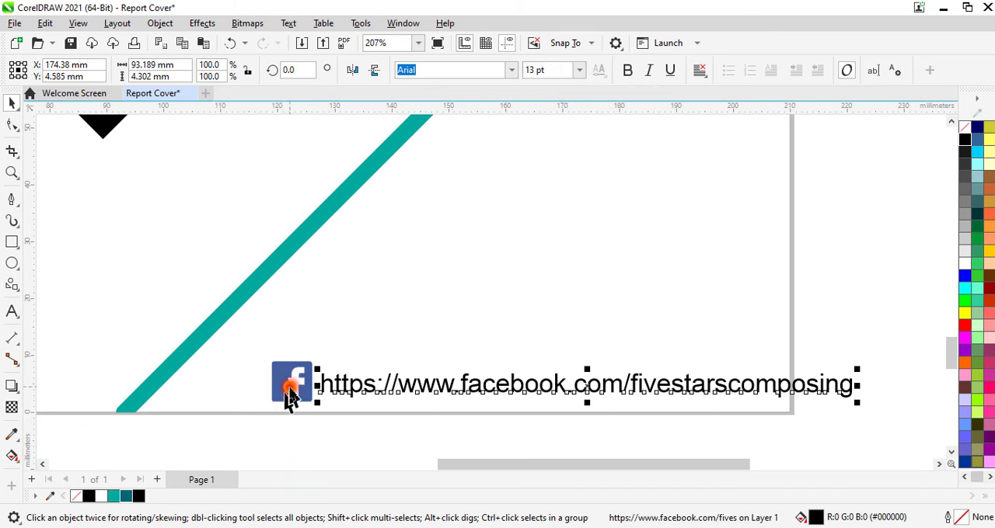
- Move the Facebook icon left beside the teal line's lower end and shift the address text next to it, inside the page edge
drag(290, 396, 214, 398)
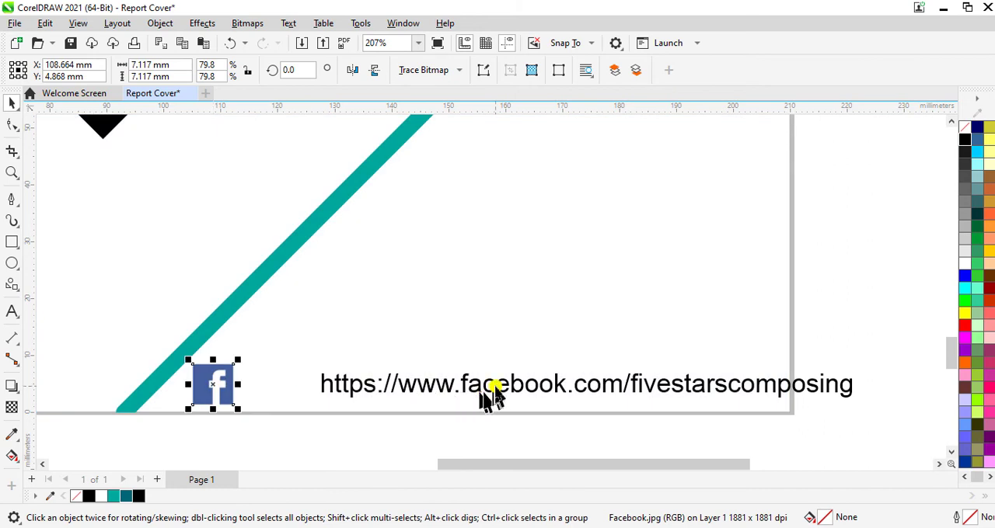
click(496, 386)
drag(586, 393, 509, 396)
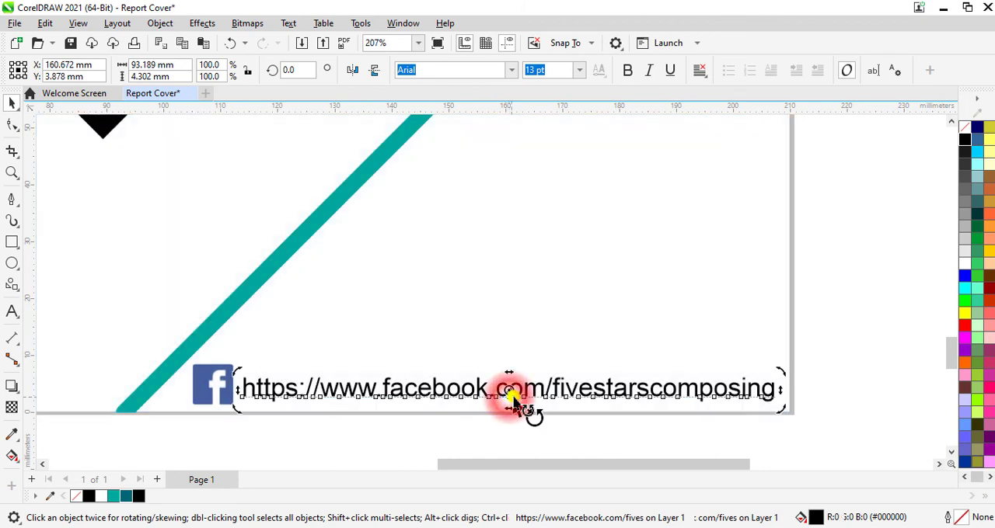
click(858, 299)
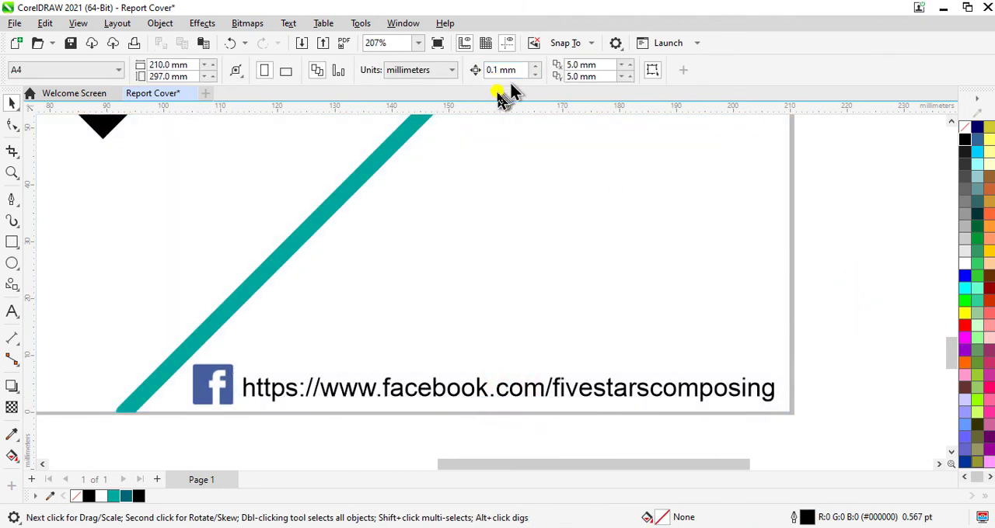
click(417, 43)
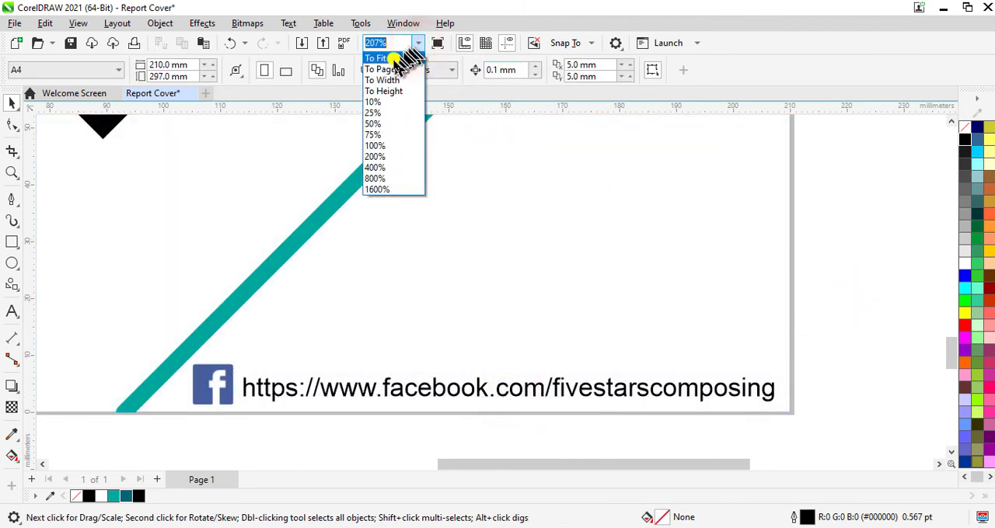
click(394, 70)
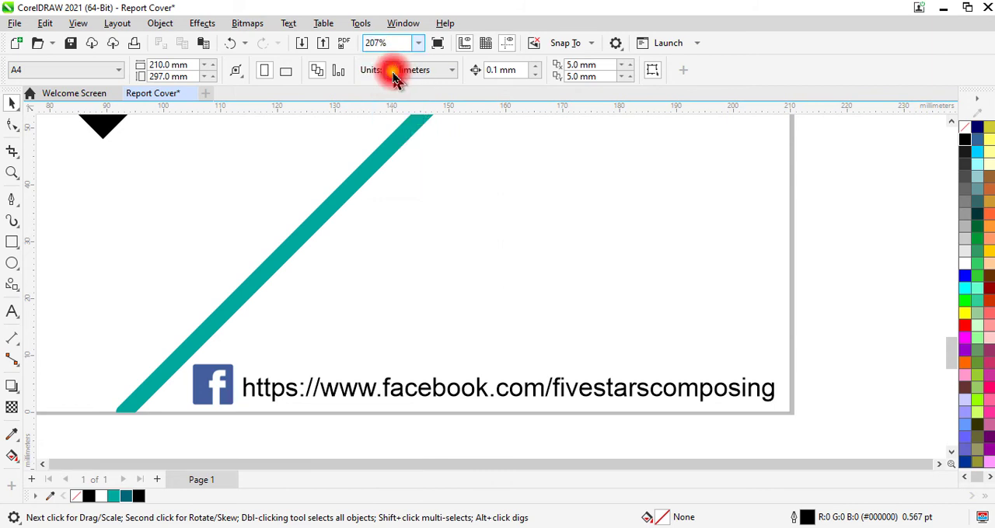
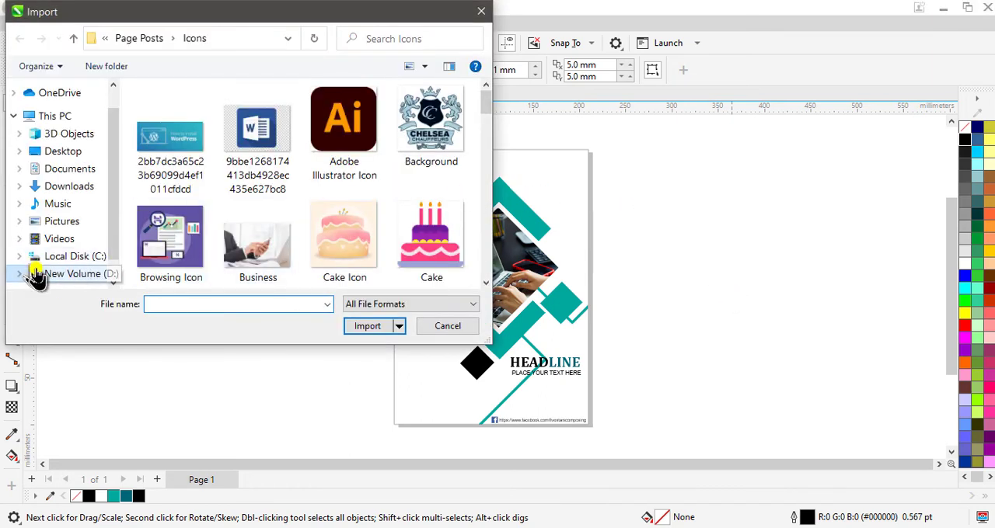
- Select the Five Stars and Logo 2 images in the Coral Draw Files folder on drive D for import
click(31, 272)
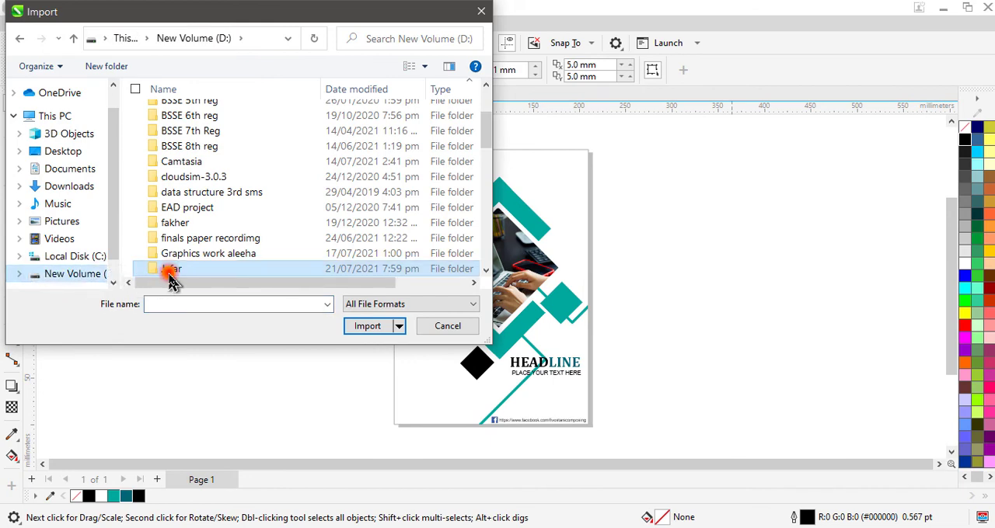
double_click(168, 272)
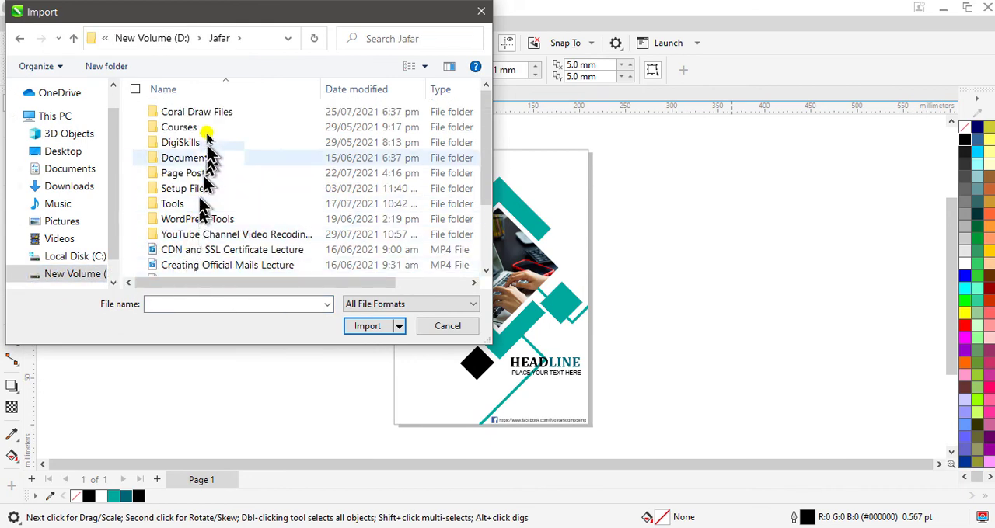
double_click(208, 113)
scroll(282, 192, down, 2)
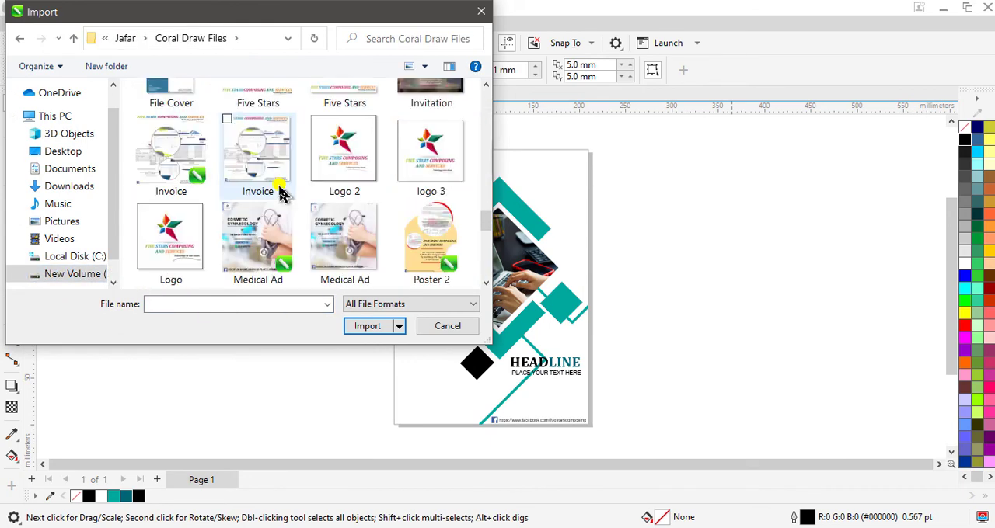
click(339, 156)
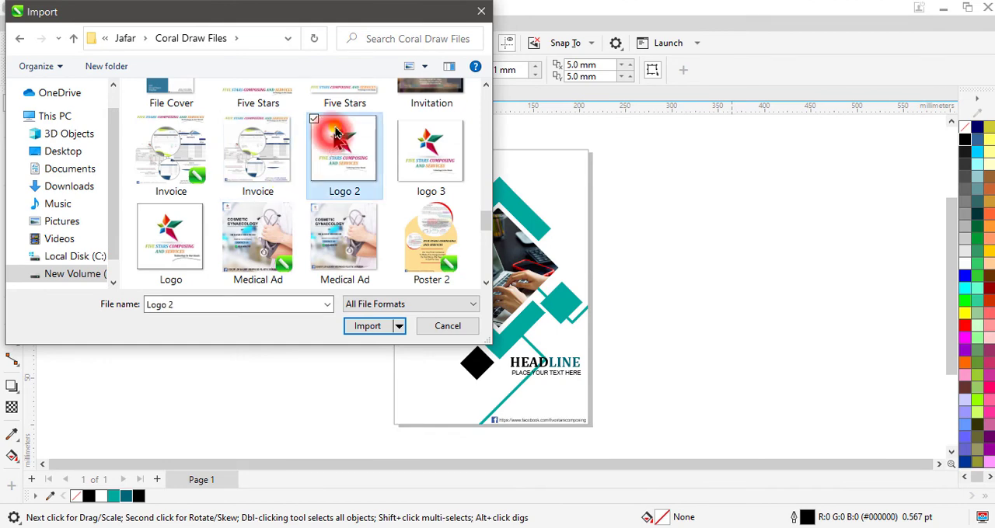
ctrl+click(344, 97)
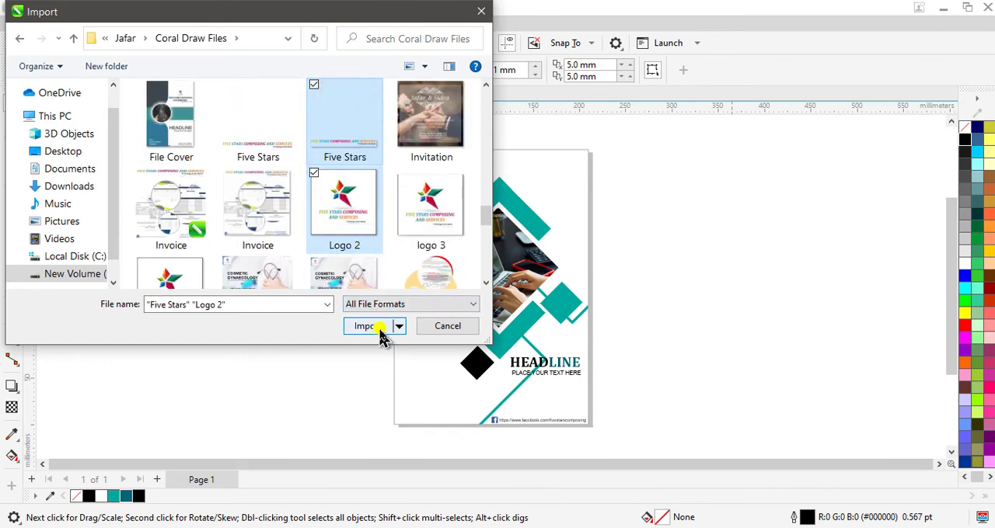
click(381, 334)
- Place the Five Stars wordmark about 62 mm wide beyond the page's right edge, with Logo 2 below it about 66 mm wide
click(691, 162)
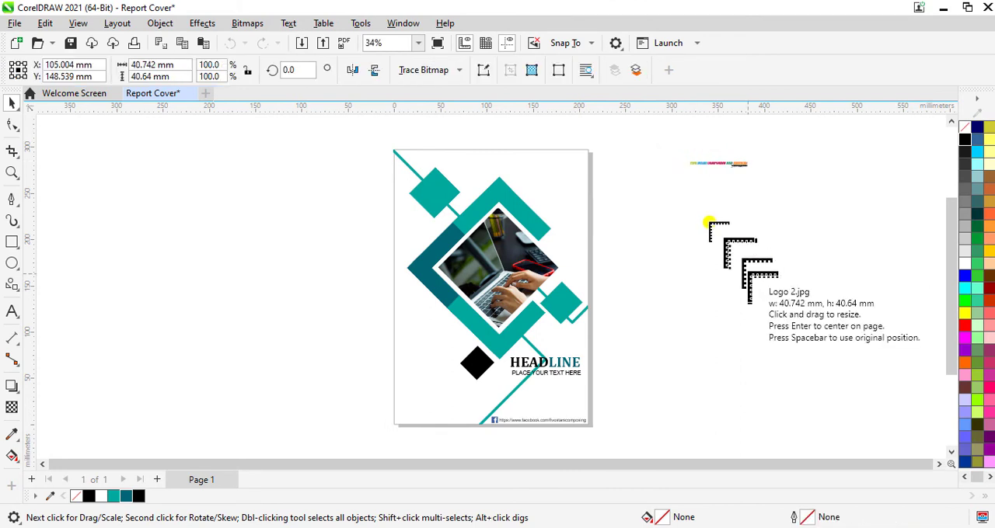
drag(650, 182, 717, 248)
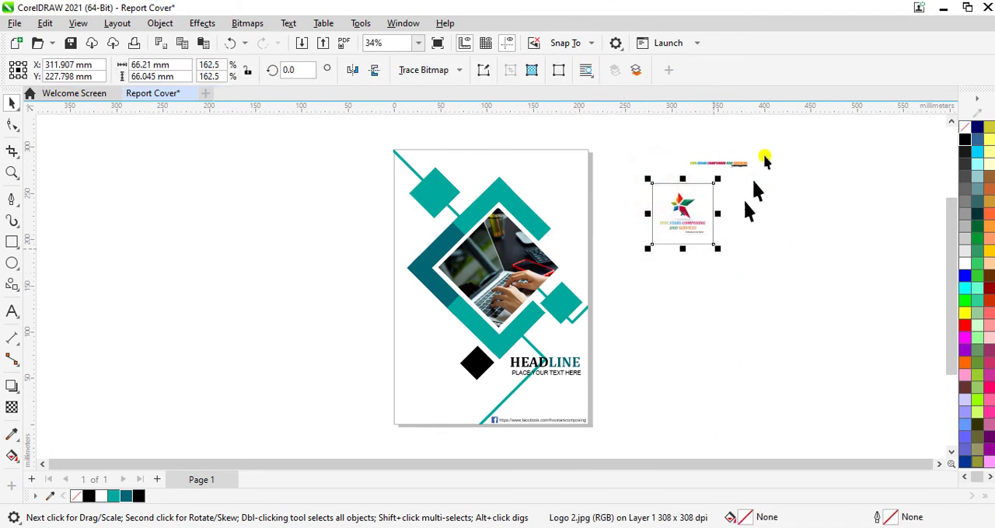
click(579, 167)
- Move the Five Stars wordmark to the top of the page, enlarge it to about 141 mm wide and nudge it up
scroll(579, 167, up, 2)
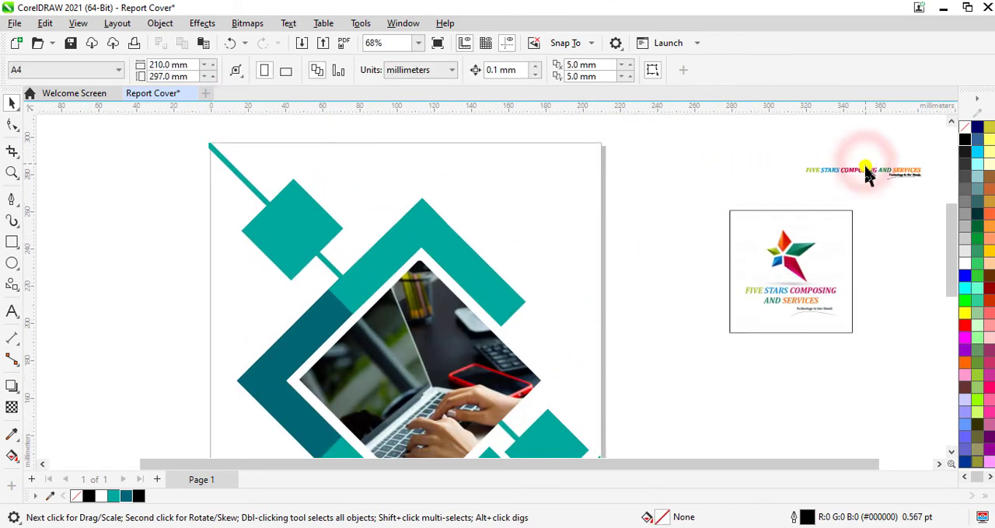
drag(869, 175, 460, 174)
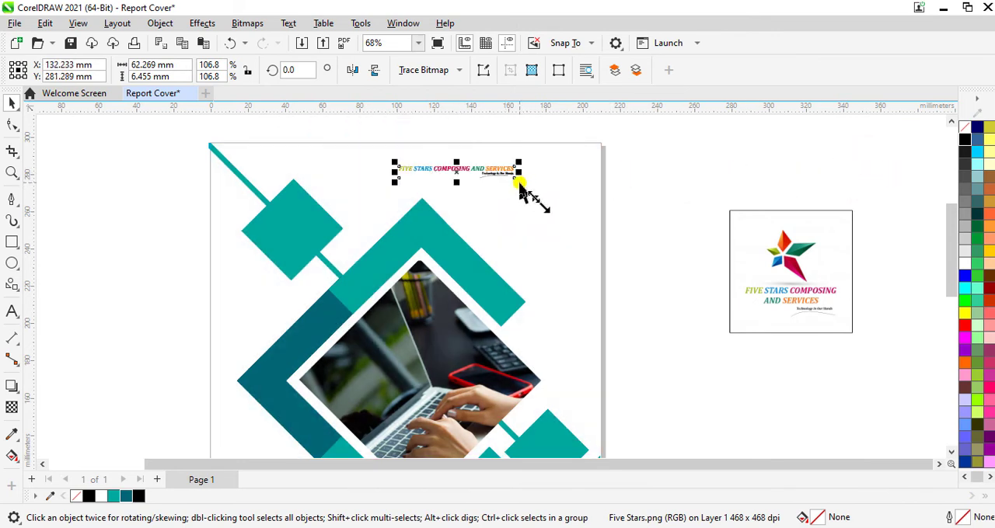
drag(519, 186, 594, 269)
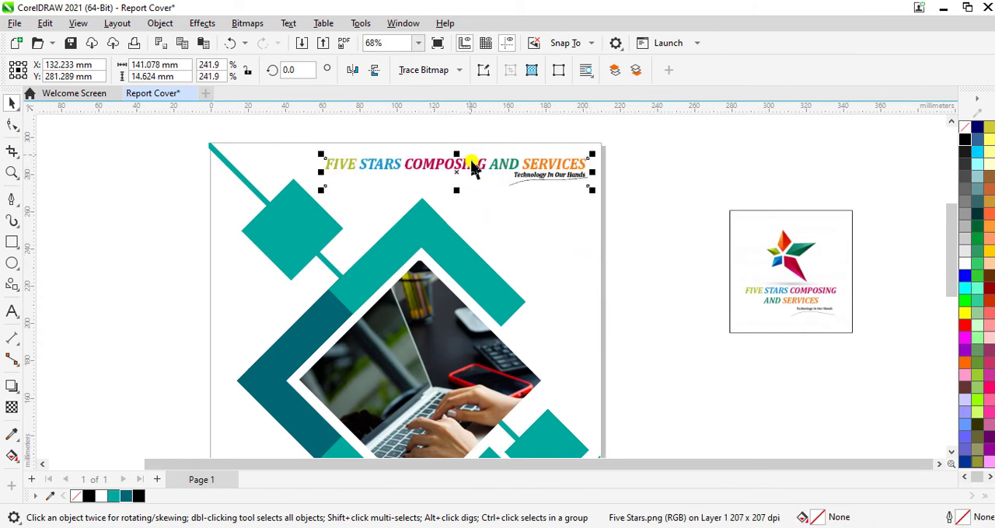
key(Up)
key(Up)
key(Up)
key(Up)
key(Up)
key(Up)
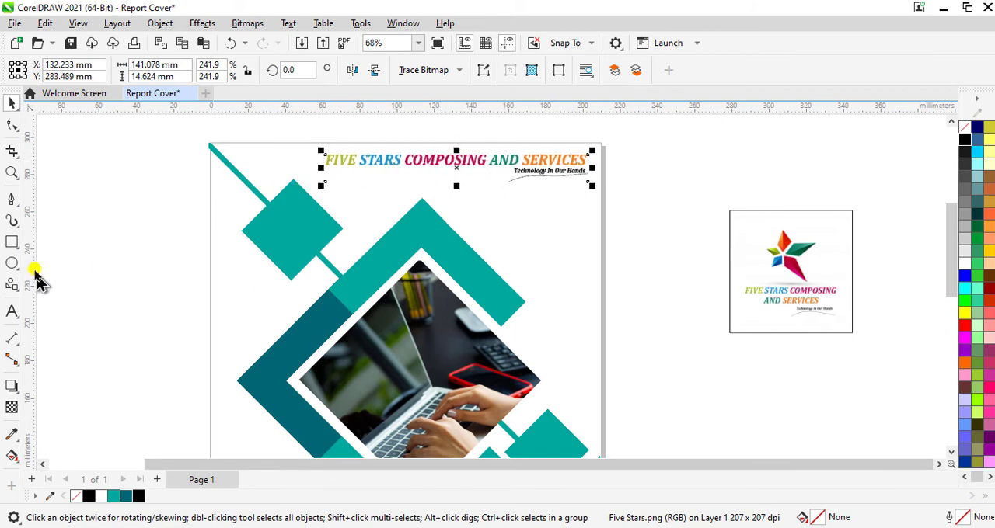
- Draw a circle about 22 mm across near the page's top edge, just left of the wordmark
click(12, 263)
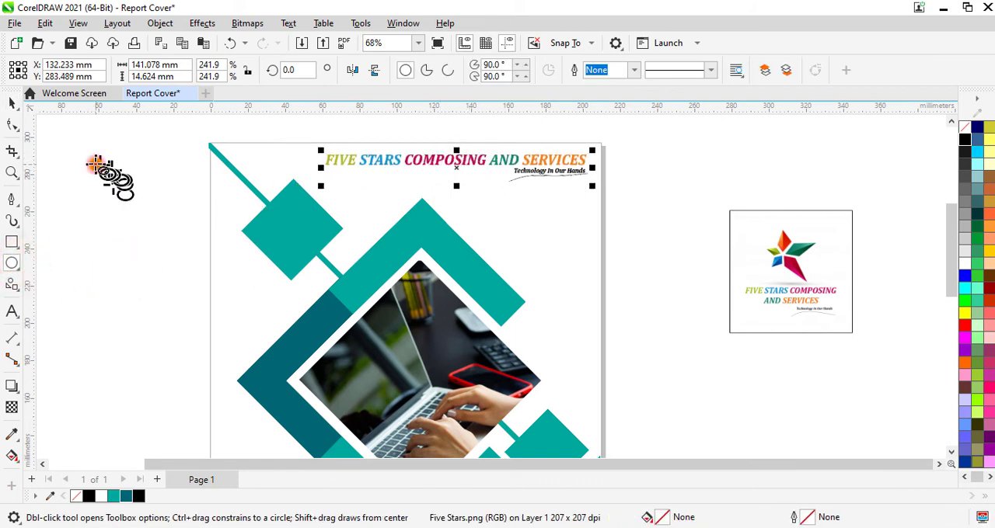
mouse_move(96, 165)
mouse_down()
mouse_move(141, 207)
mouse_move(124, 209)
mouse_move(285, 182)
mouse_move(302, 166)
mouse_up()
click(11, 102)
click(69, 110)
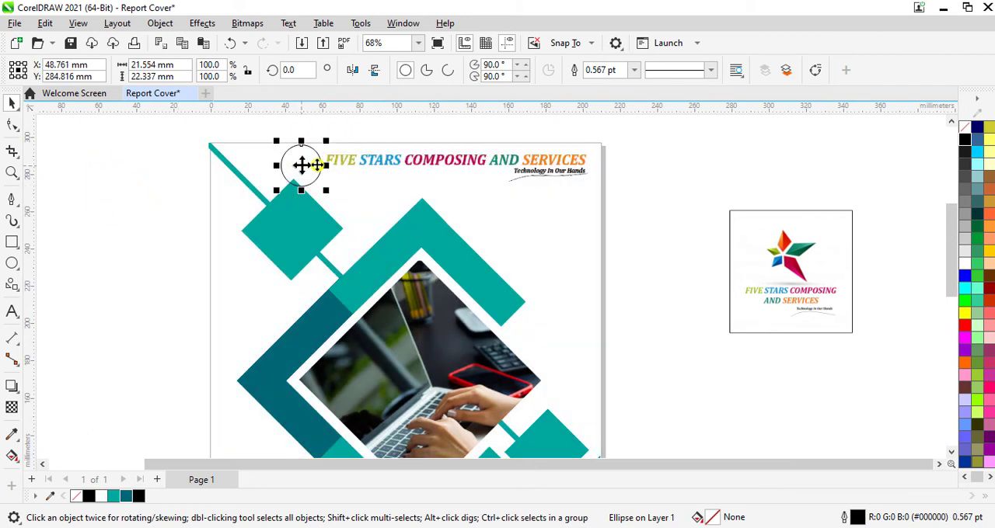
- Shrink the Five Stars wordmark to about 137 mm wide and nudge it right, clear of the circle
click(416, 175)
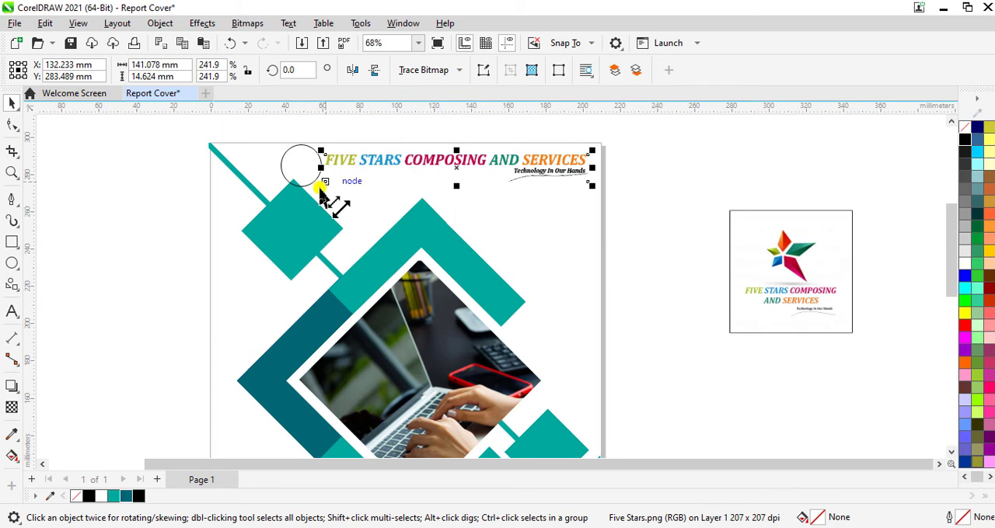
drag(321, 191, 336, 201)
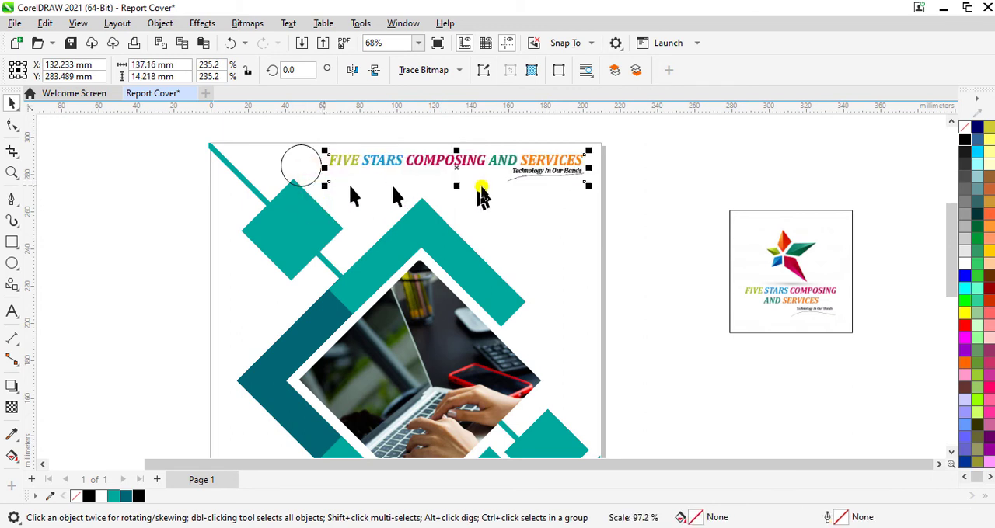
key(Right)
key(Right)
key(Right)
key(Right)
key(Right)
key(Right)
key(Right)
key(Right)
key(Right)
key(Right)
key(Right)
key(Right)
key(Right)
key(Right)
key(Right)
key(Right)
key(Right)
key(Right)
key(Right)
key(Right)
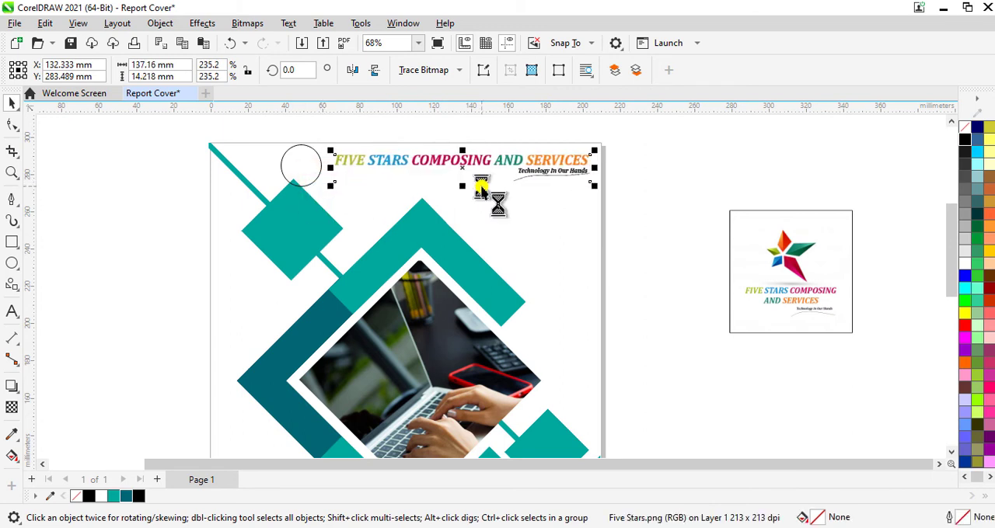
key(Right)
key(Right)
key(Right)
key(Right)
key(Right)
key(Right)
key(Right)
key(Right)
key(Right)
key(Right)
- Resize the circle to about 19 mm across and position it between the teal diamond's tip and the wordmark
click(298, 162)
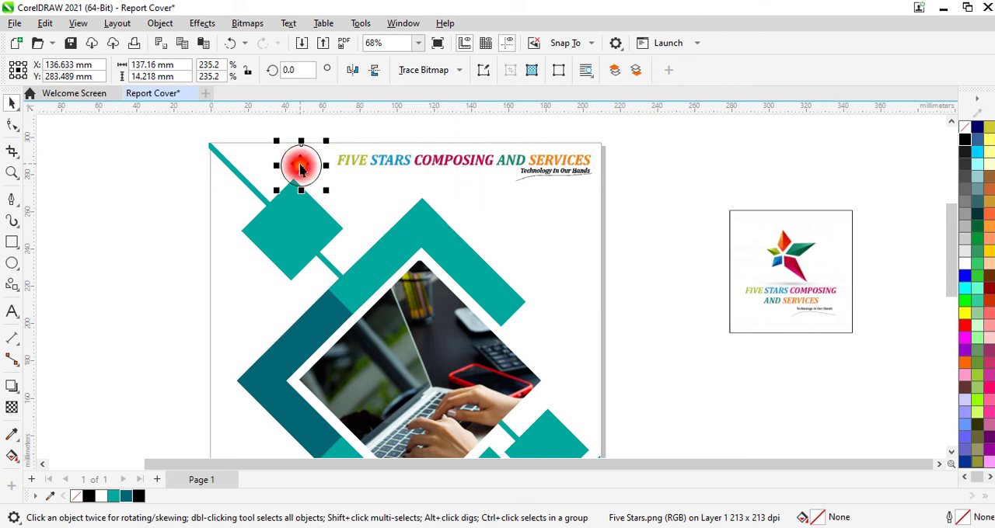
drag(276, 194, 321, 167)
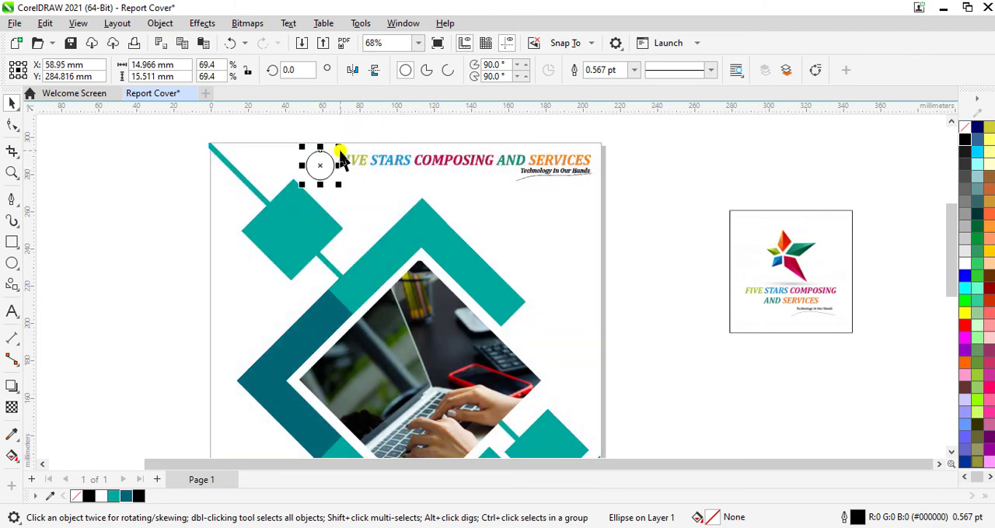
scroll(341, 152, up, 2)
drag(289, 202, 275, 172)
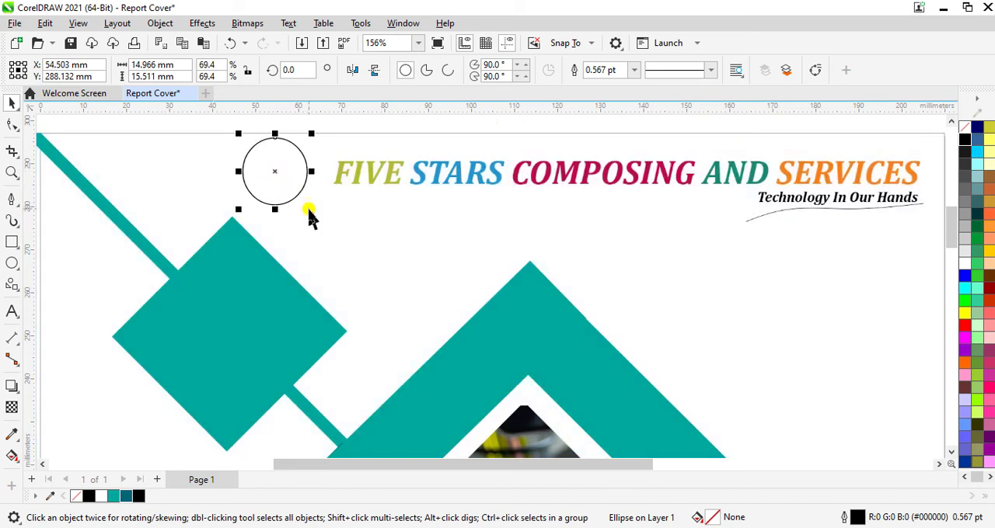
drag(310, 212, 311, 233)
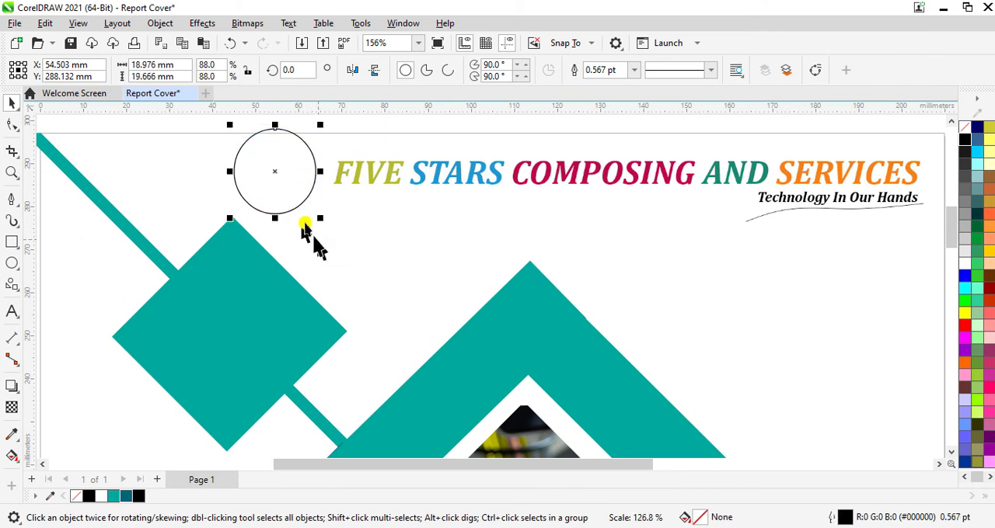
mouse_move(273, 177)
mouse_down()
mouse_move(275, 195)
mouse_move(276, 187)
mouse_up()
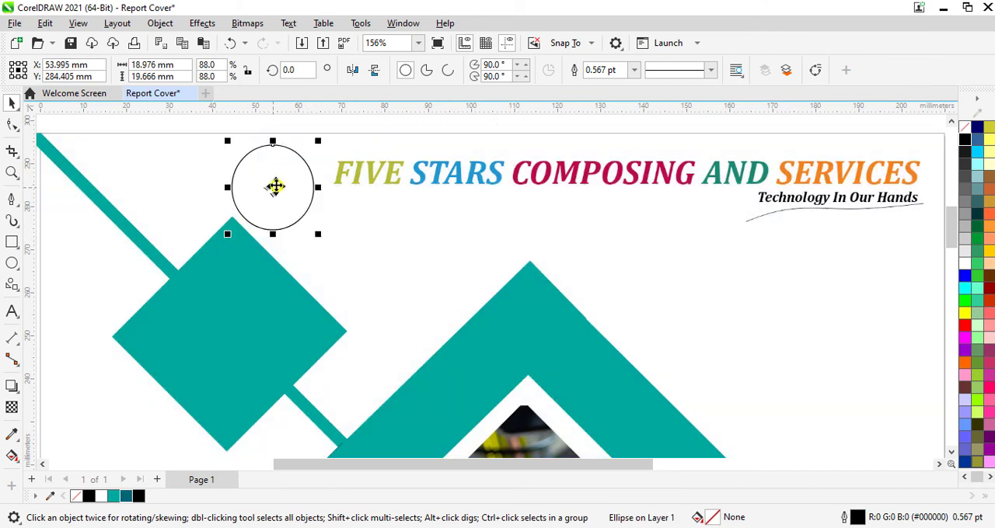
- PowerClip the Logo 2 image inside the circle beside the wordmark
scroll(639, 264, down, 1)
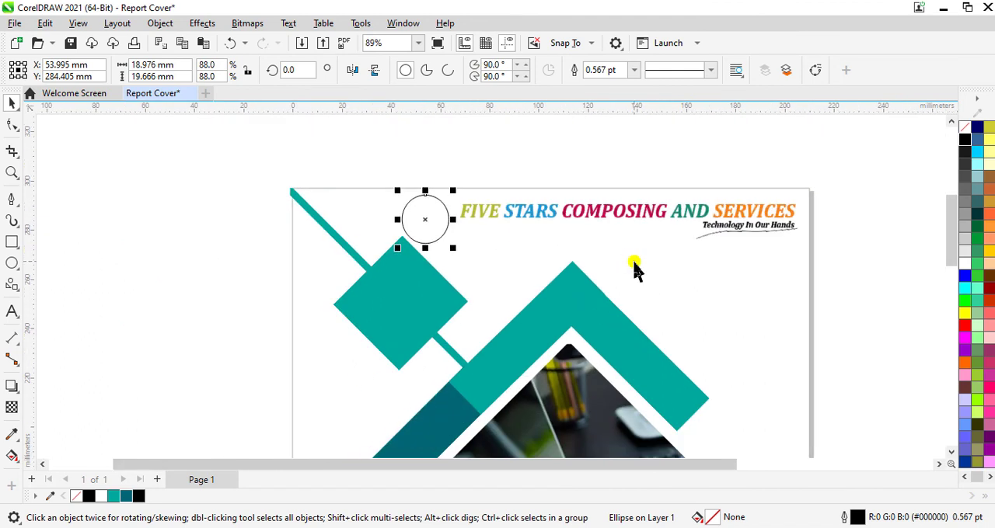
scroll(893, 253, down, 1)
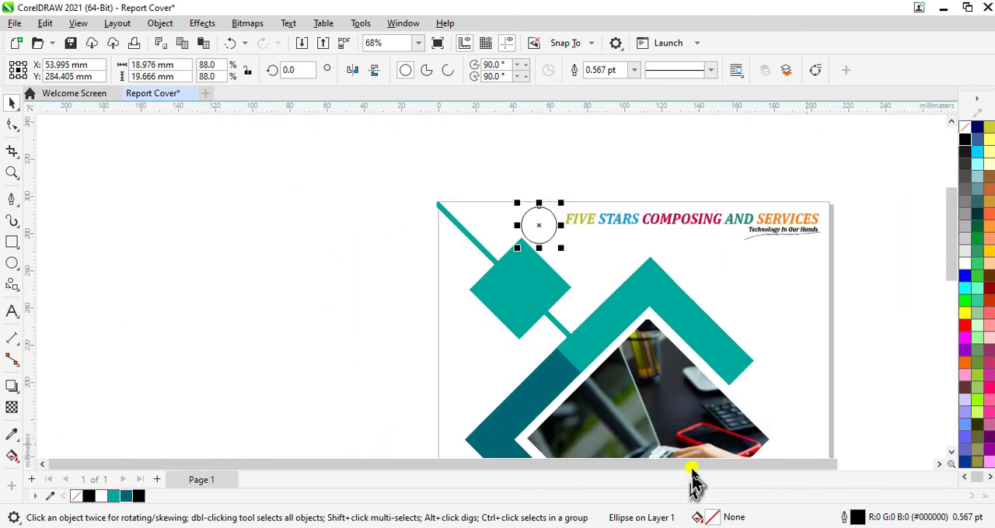
drag(693, 465, 730, 464)
right_click(860, 313)
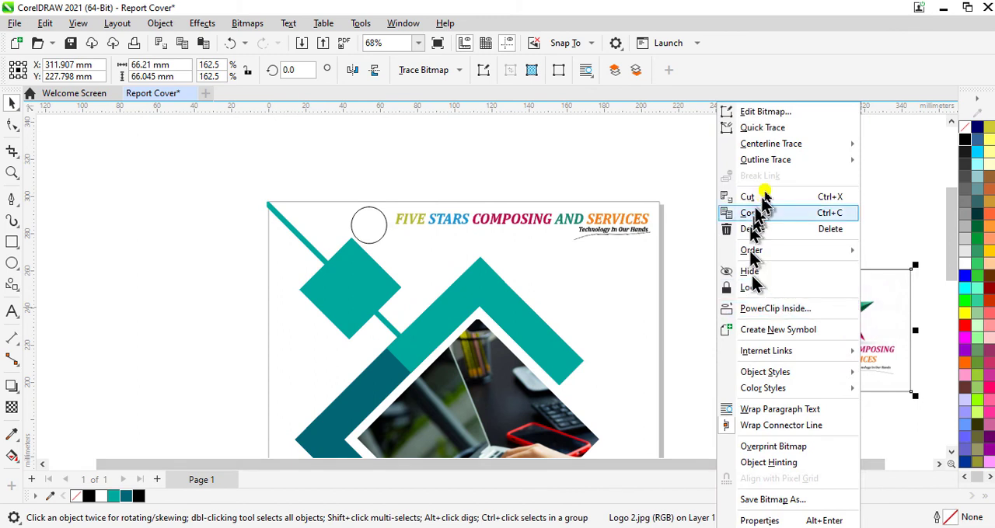
click(769, 310)
click(368, 223)
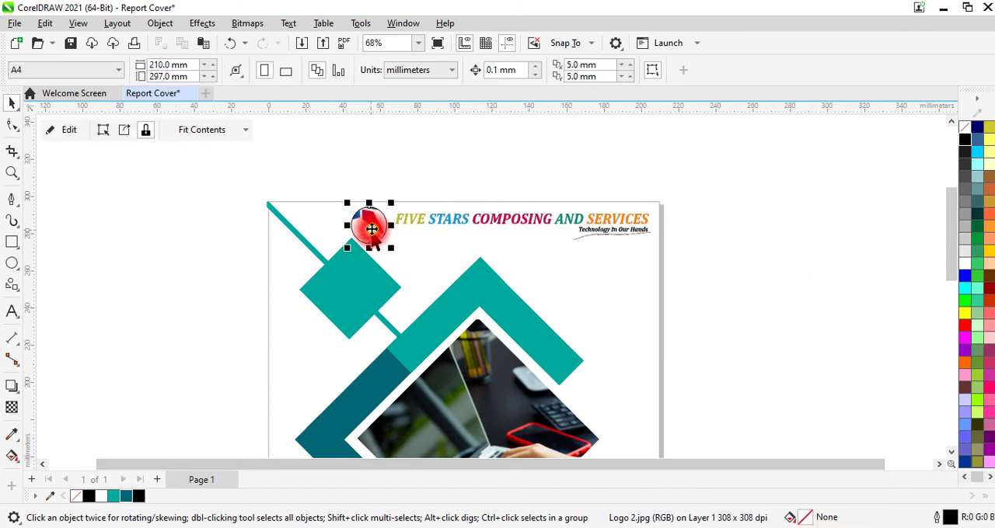
- Fit the clipped logo with Fill Proportionally and remove the circle's outline
click(220, 134)
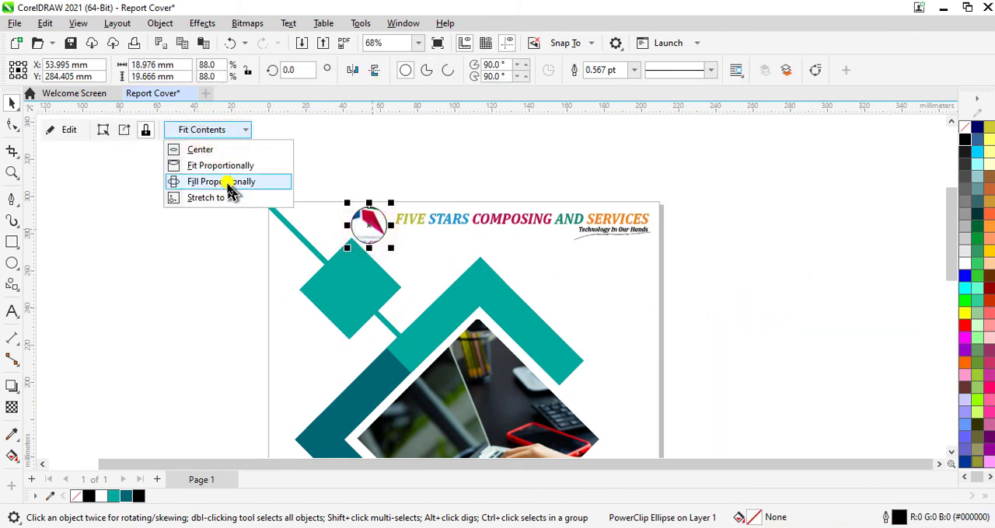
click(230, 181)
right_click(970, 126)
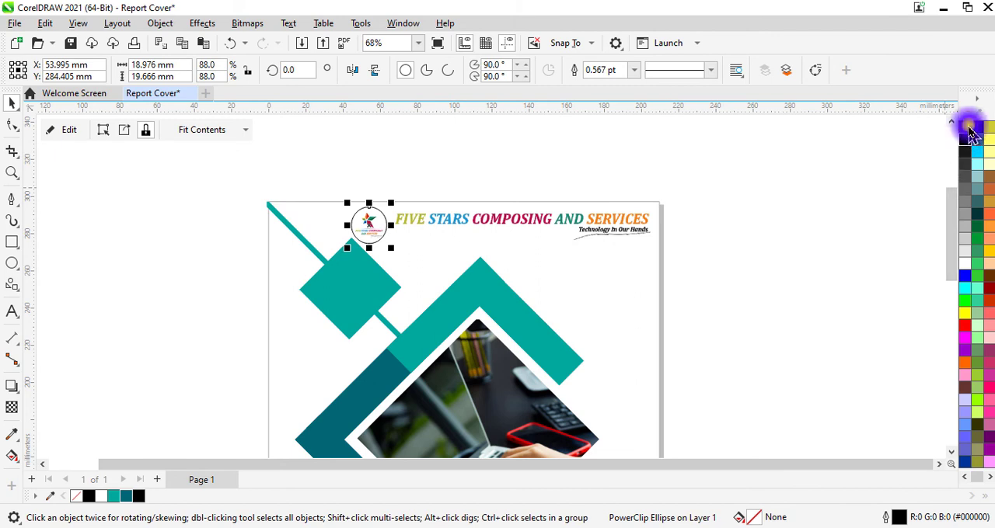
click(906, 137)
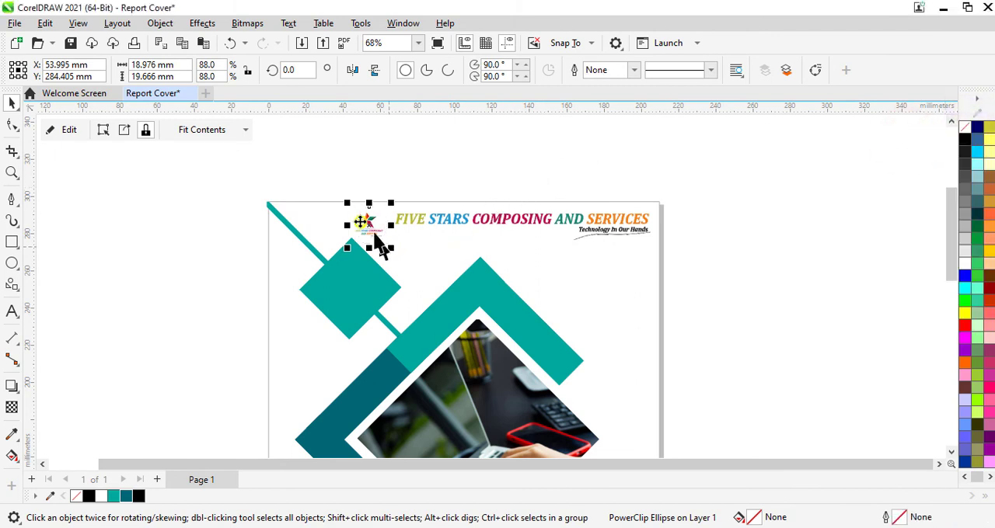
- Edit the circle's PowerClip contents and enlarge the logo to about 22 mm square, hiding its border outside the circle
scroll(373, 233, up, 3)
scroll(361, 229, up, 1)
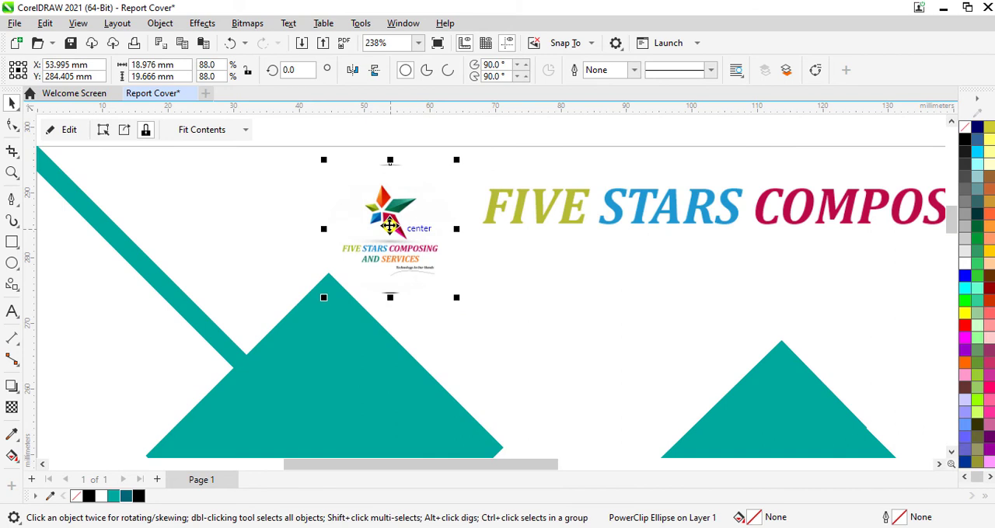
click(69, 130)
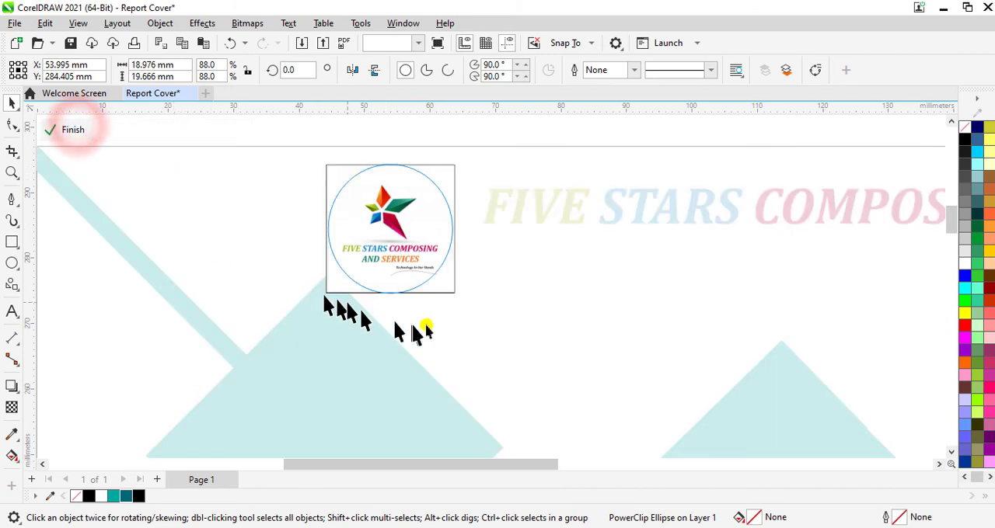
click(384, 249)
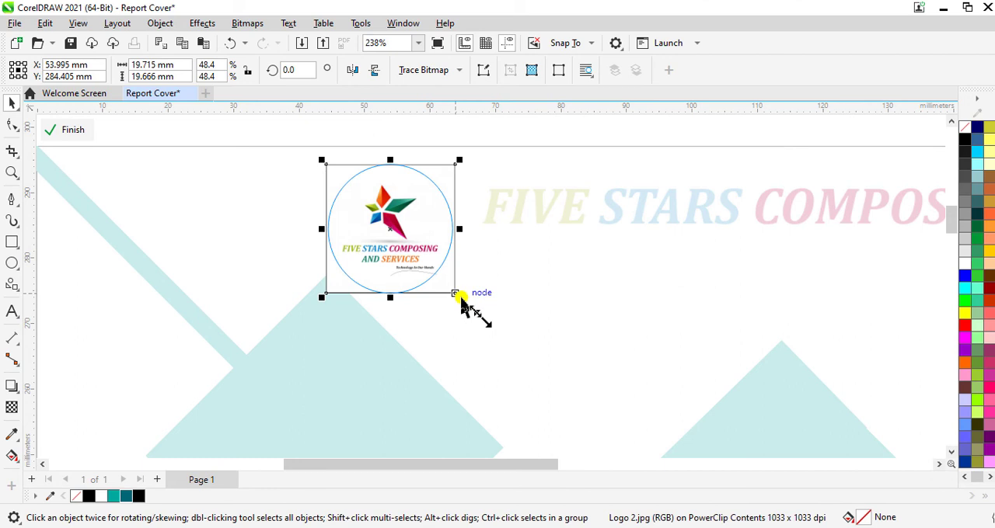
drag(458, 296, 466, 304)
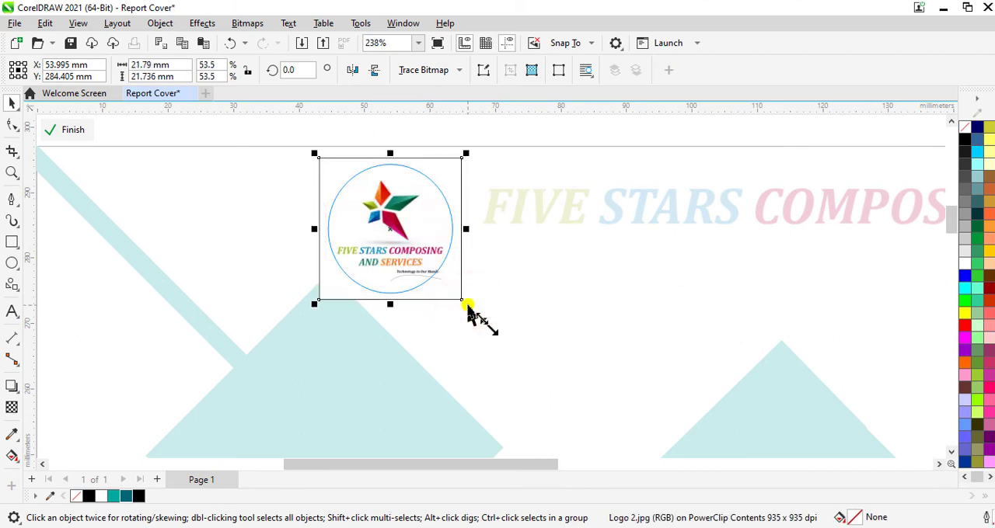
- Nudge the logo about 0.4 mm left and 0.8 mm up within the circle and finish editing the PowerClip
key(Left)
key(Left)
key(Left)
key(Left)
key(Left)
key(Left)
key(Left)
key(Left)
key(Left)
key(Left)
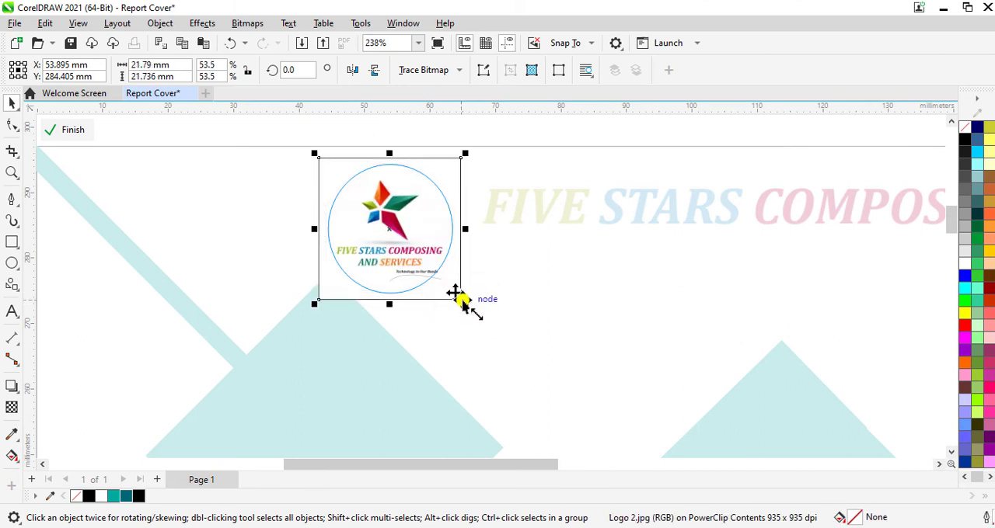
key(Right)
key(Right)
key(Right)
key(Right)
key(Right)
key(Right)
key(Up)
key(Up)
key(Up)
key(Up)
key(Up)
key(Up)
key(Up)
key(Up)
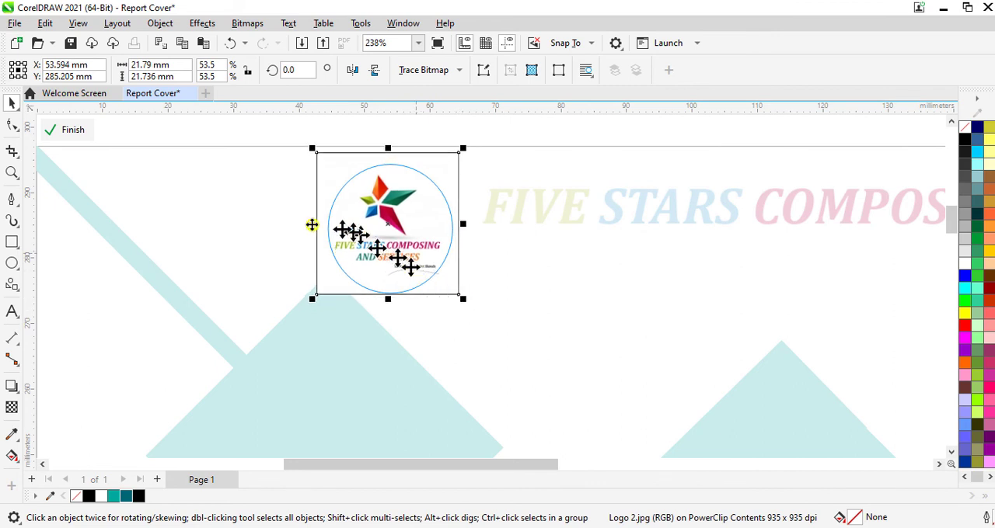
click(72, 129)
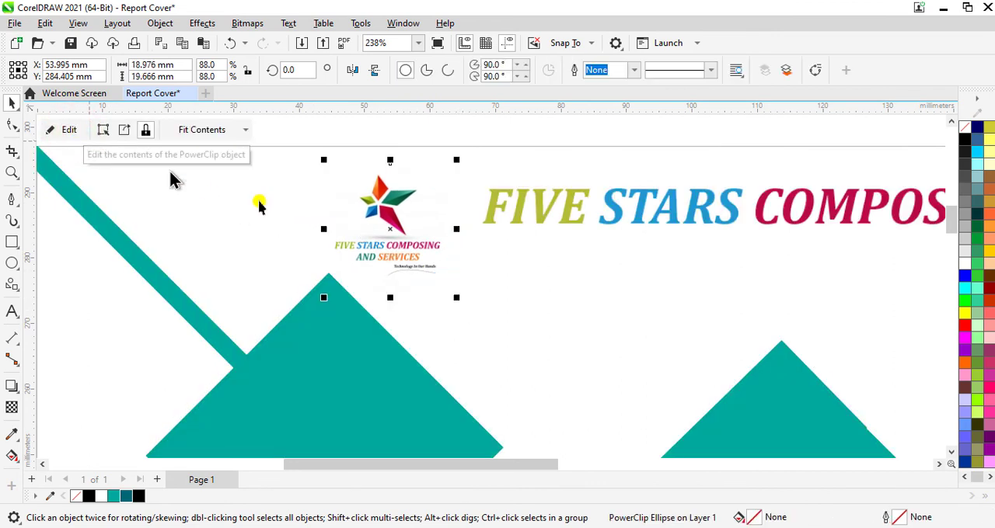
- Move the clipped logo about 3.2 mm right and 2.3 mm up, closer to the wordmark, and deselect it
drag(387, 230, 414, 221)
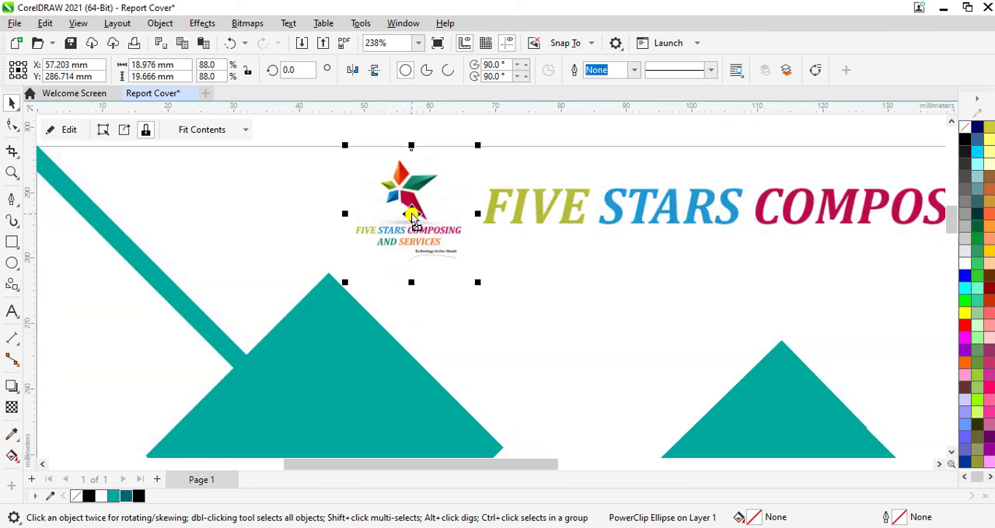
scroll(413, 213, down, 4)
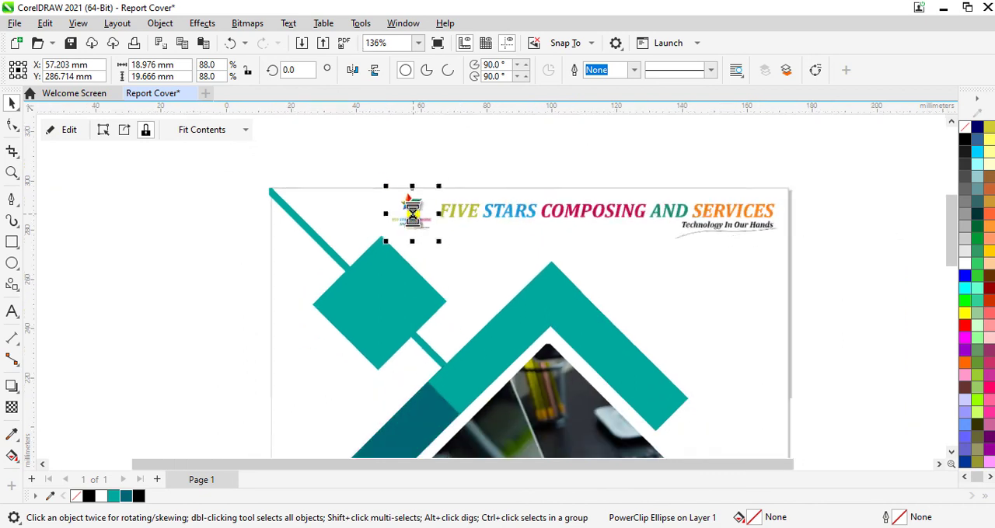
click(904, 272)
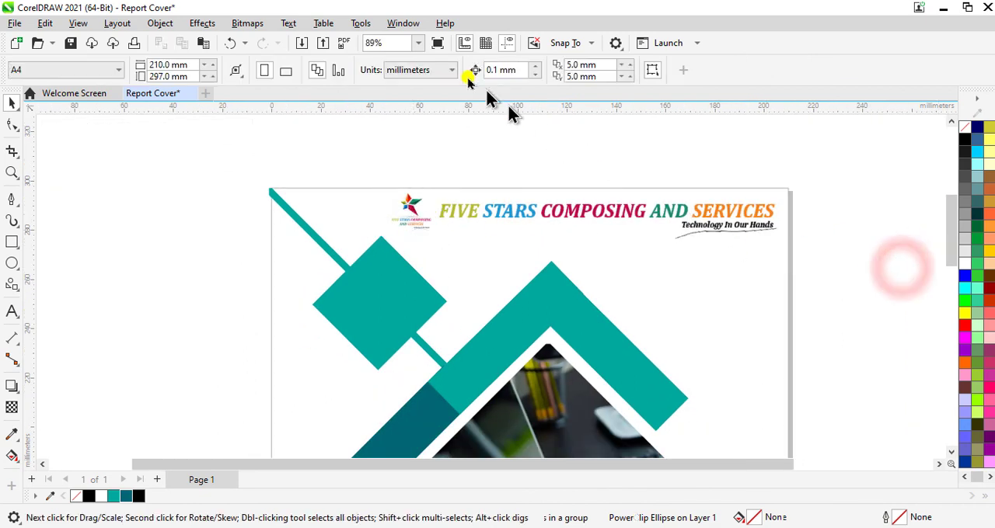
- Fit the whole page in view and check the cover in full-screen preview
click(417, 44)
click(412, 63)
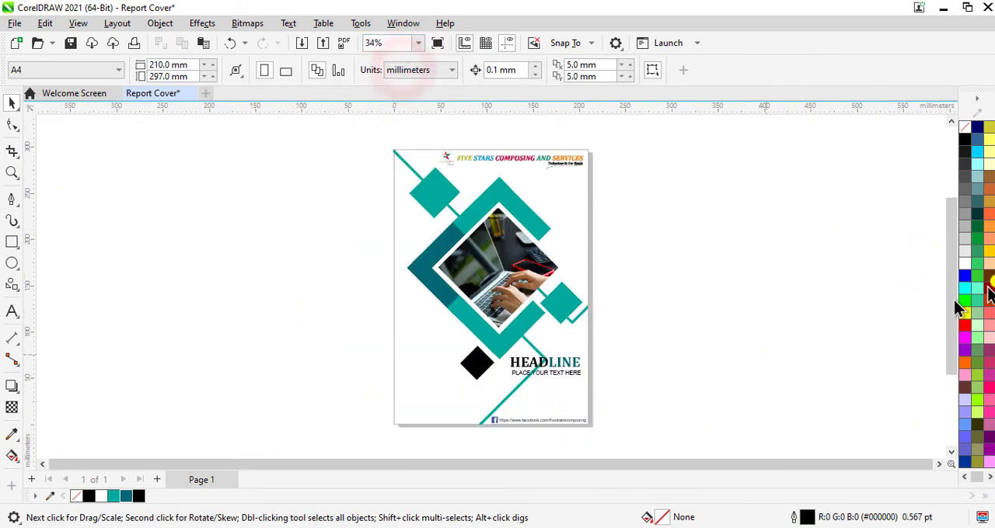
key(F9)
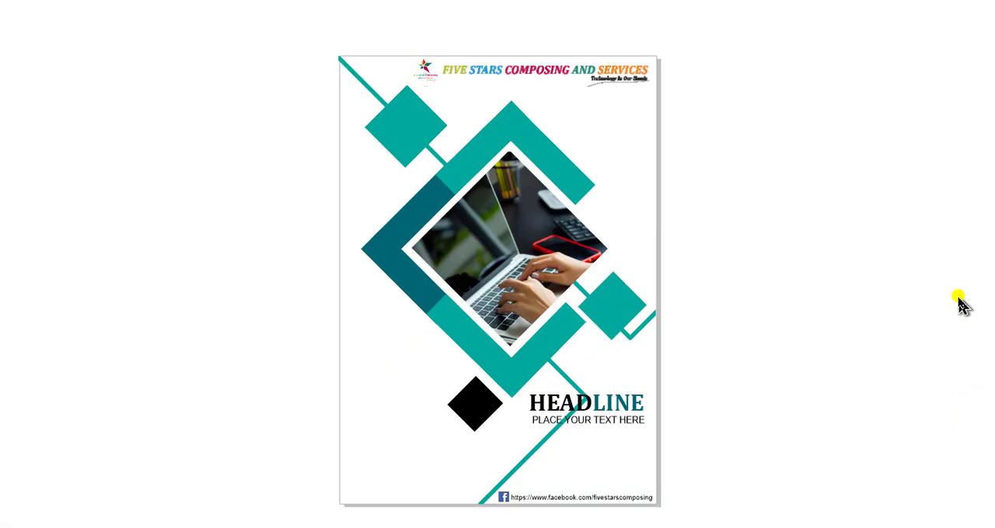
click(958, 303)
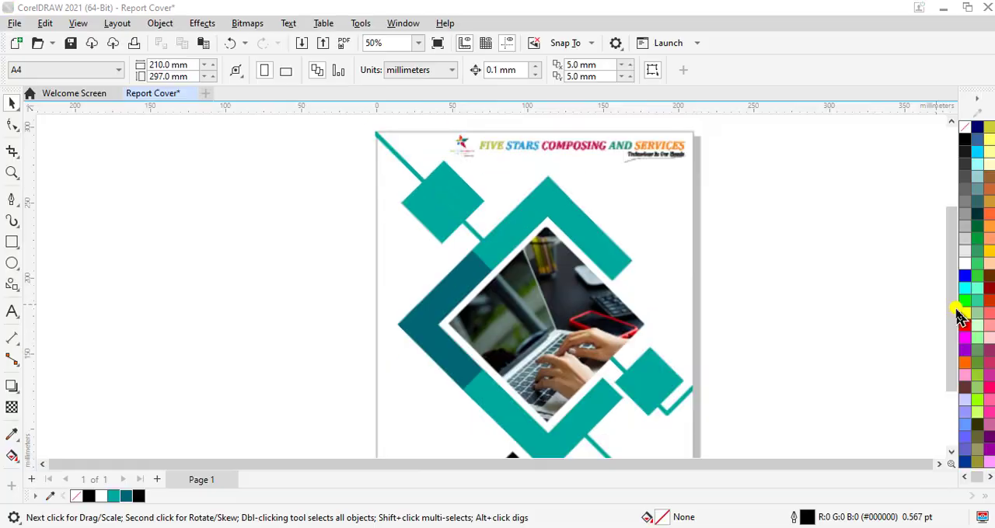
- Add 14 pt text at page's lower-left: "Five Stars Composing And Services Give Confidence With Imaginaton, Ingenuity, Creativity And Dedicated To The Highest Quality With Originality And Creativity."
click(11, 311)
scroll(414, 400, up, 2)
scroll(418, 348, up, 1)
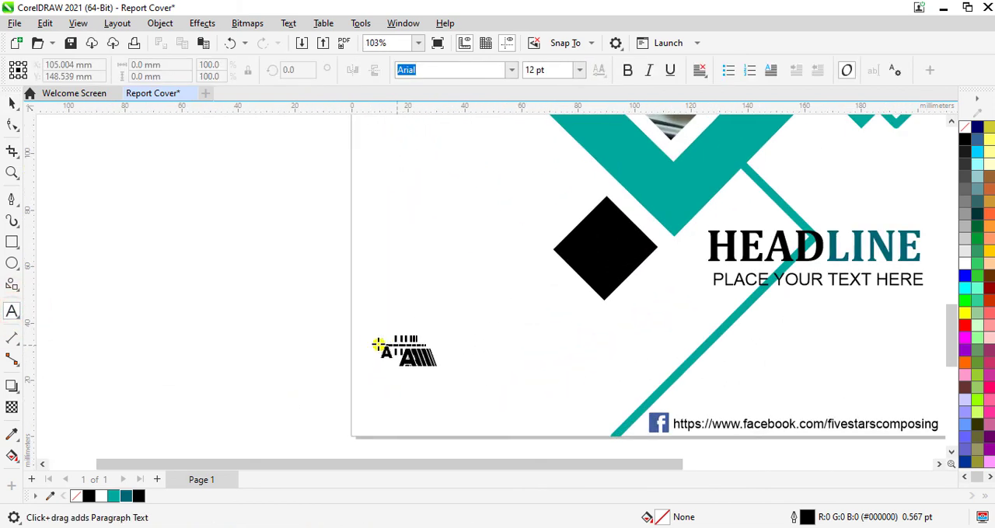
click(373, 321)
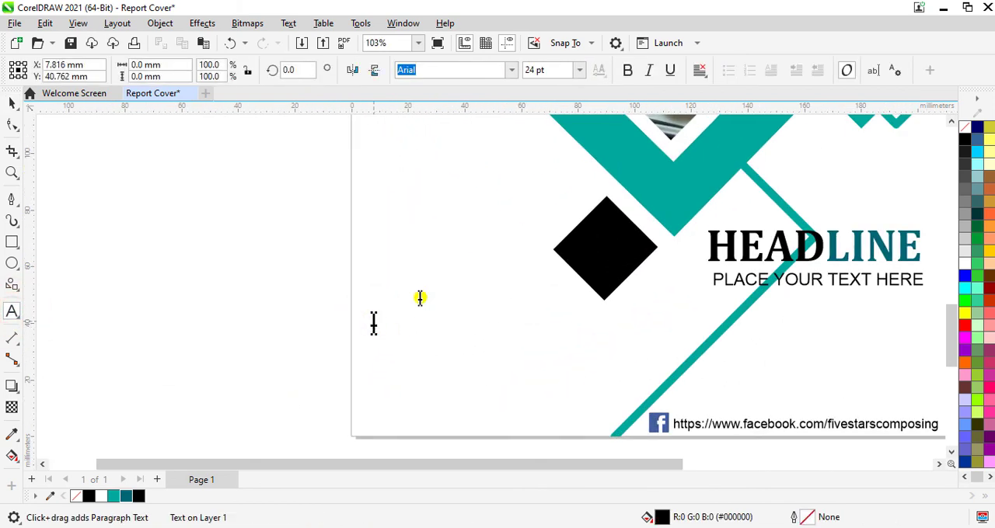
click(563, 70)
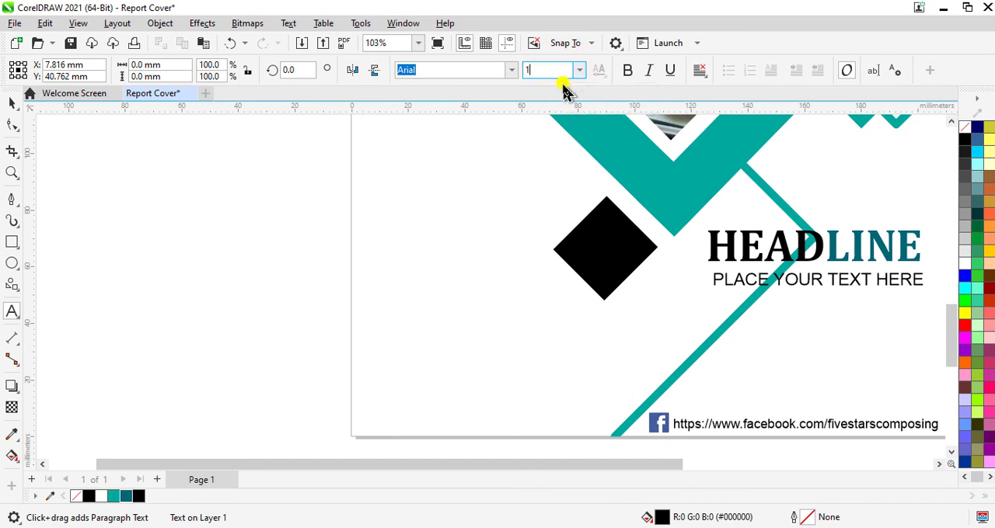
text(14)
key(Return)
text(F)
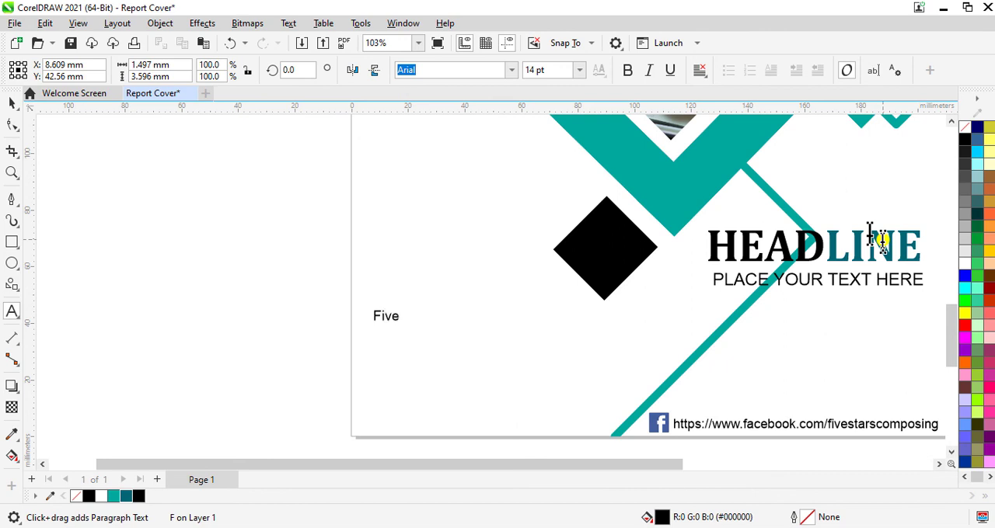
text(ive)
text(Stars Composing And Services Give Confidence With Imaginaton, Ingenuity, Creativity And Dedicated To The Highest Quality With Originality And Creativity.)
- Format the entire "Five Stars Composing And Services Give" text in Cambria, non-bold, at 16 pt
key(ctrl+a)
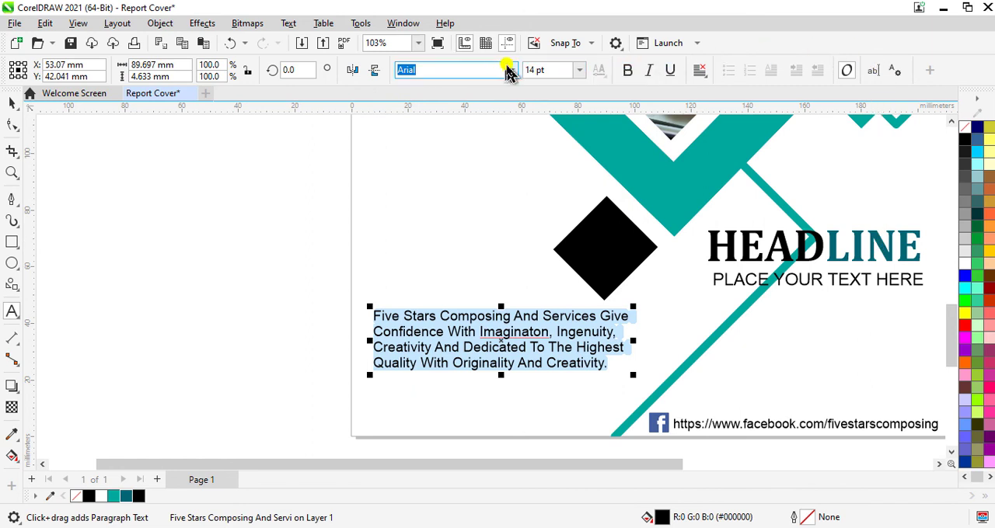
click(512, 71)
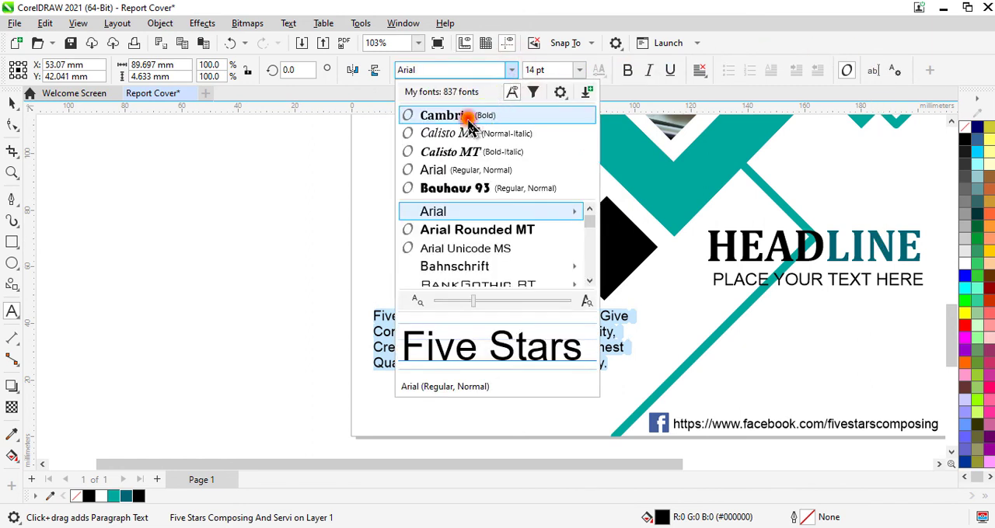
click(466, 116)
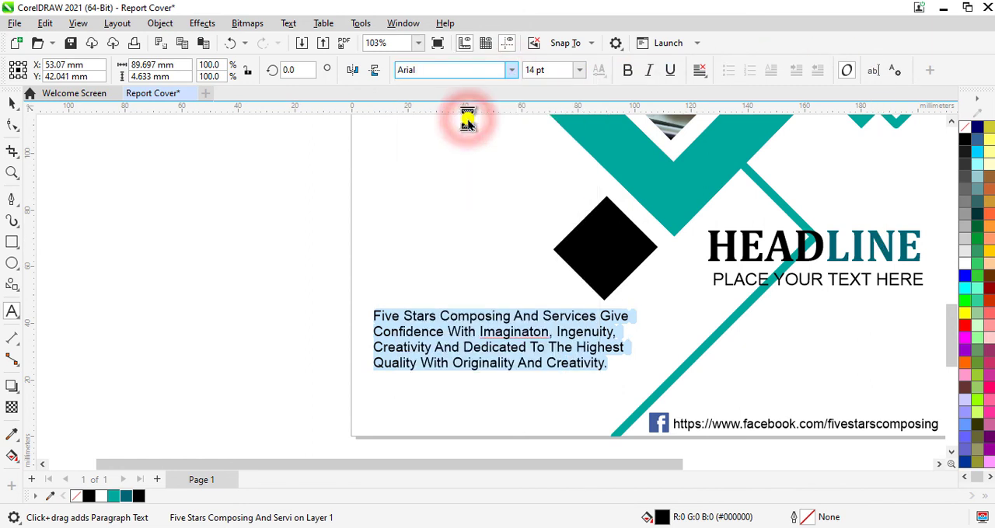
click(626, 71)
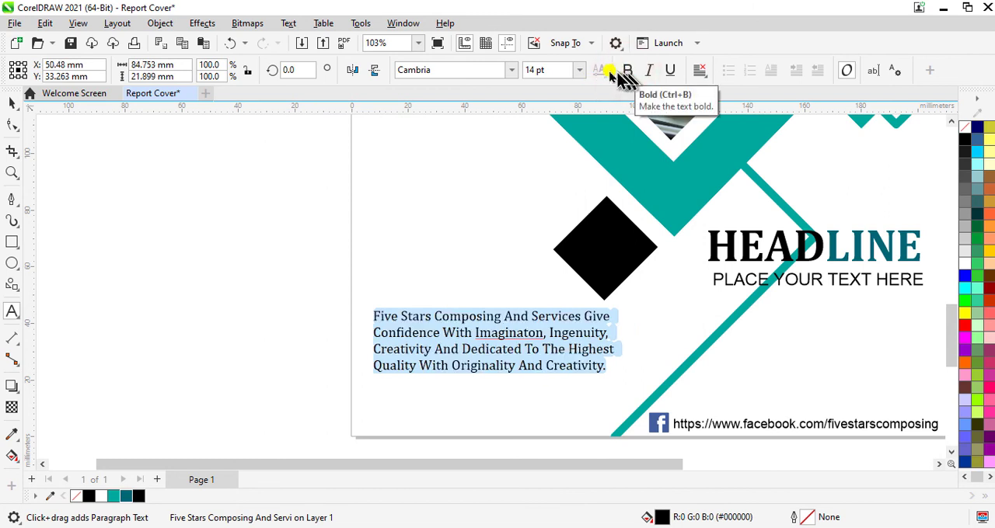
click(562, 70)
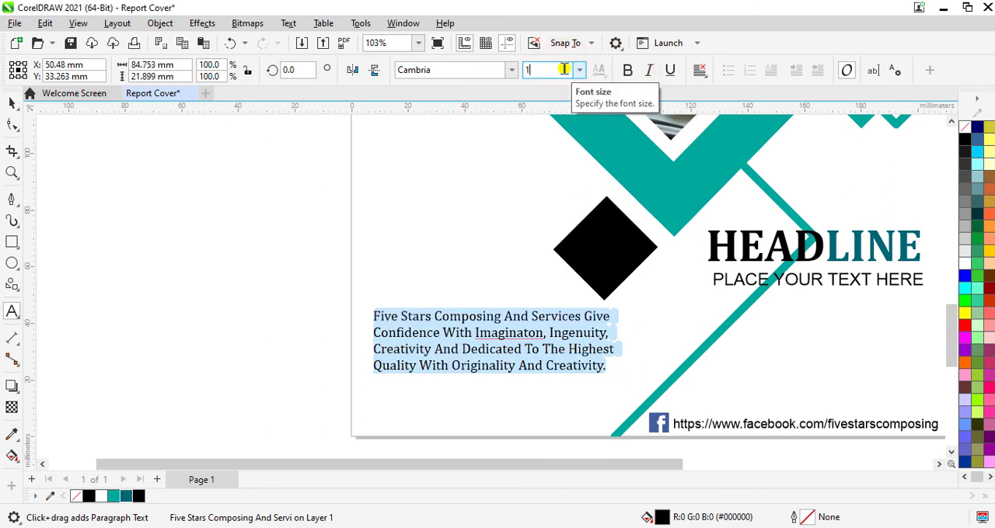
text(16)
key(Return)
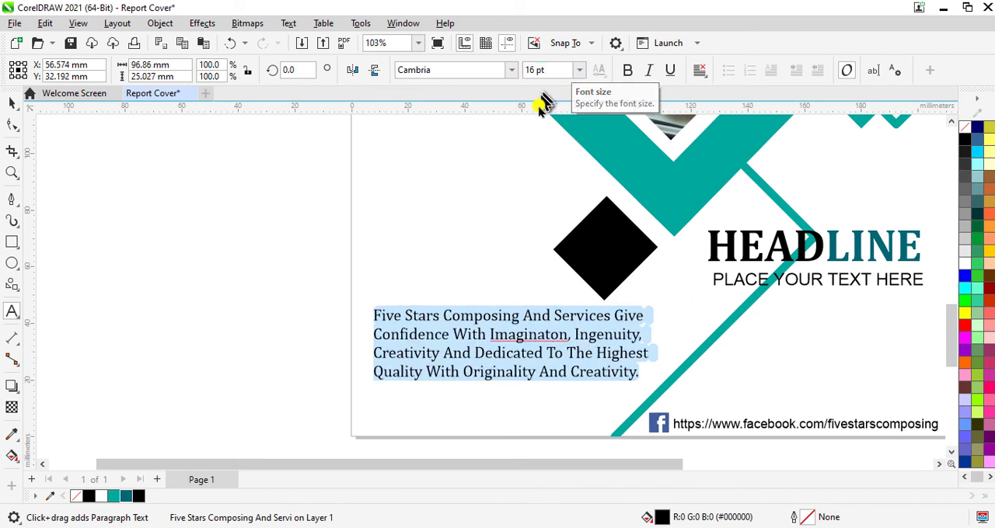
- Correct the misspelled "Imaginaton" to "Imagination" in the description text and finish text editing
click(514, 339)
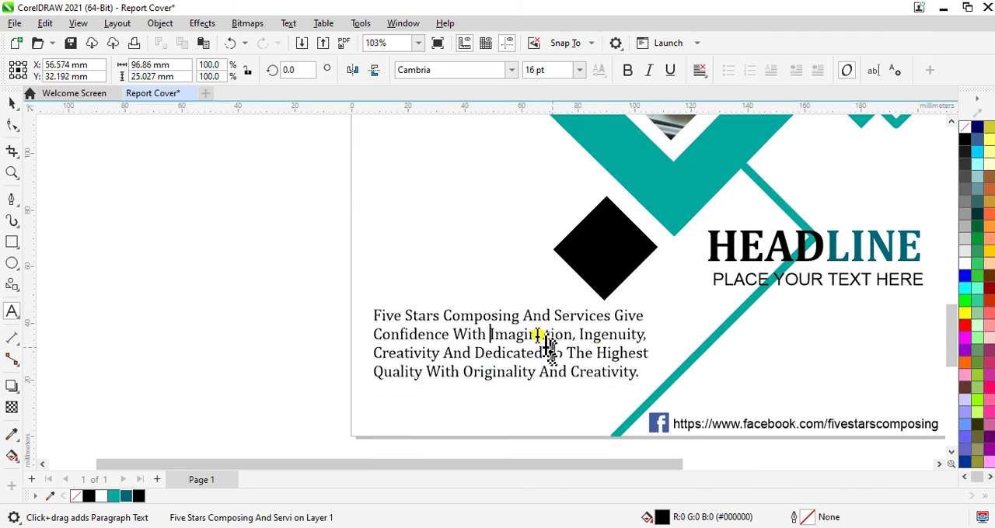
scroll(536, 336, down, 4)
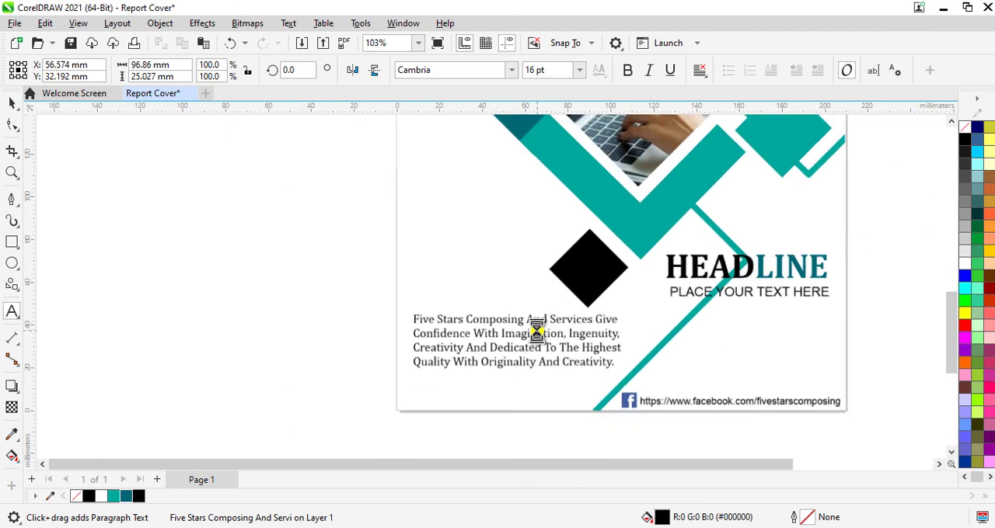
click(842, 323)
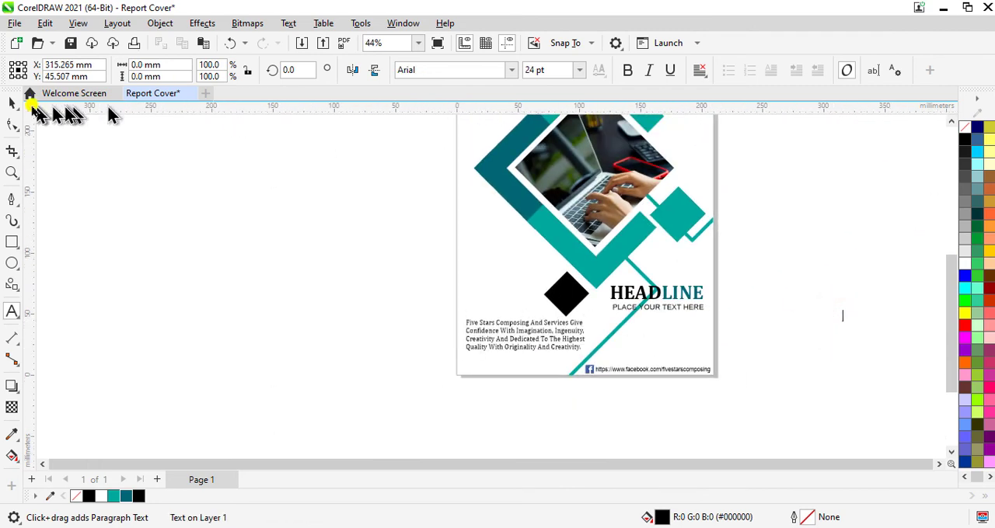
click(12, 103)
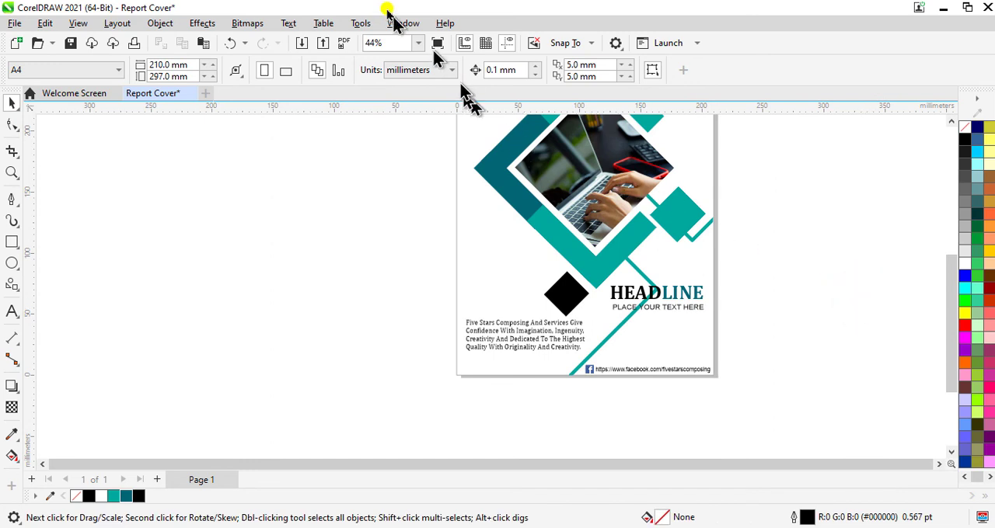
- Fit the page in view again and check the cover with its description text in full-screen preview
click(417, 45)
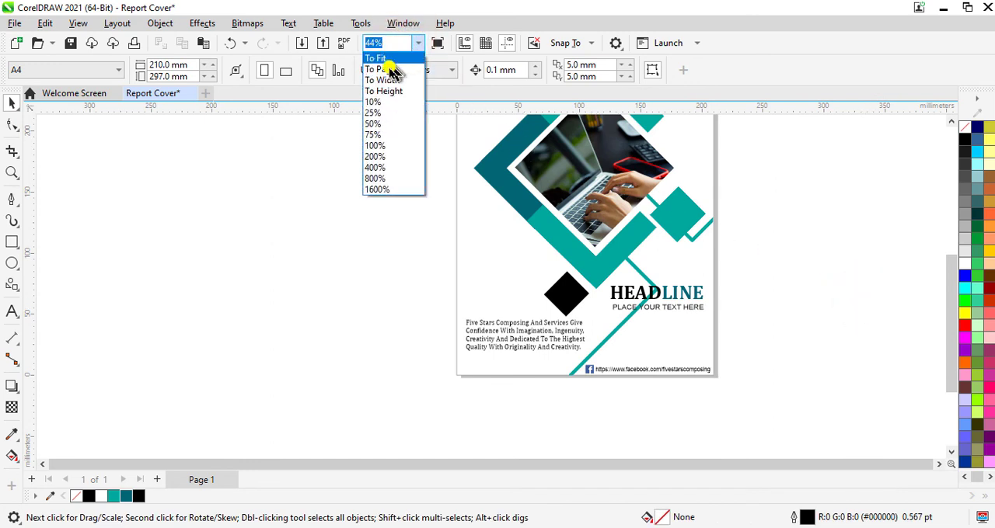
click(388, 69)
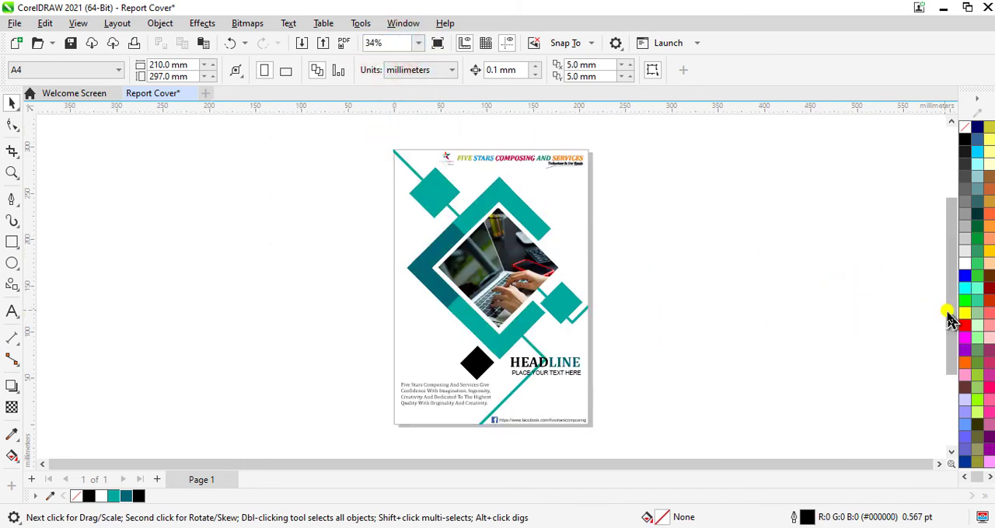
mouse_move(949, 315)
mouse_down()
mouse_move(954, 336)
mouse_move(946, 329)
mouse_up()
key(F9)
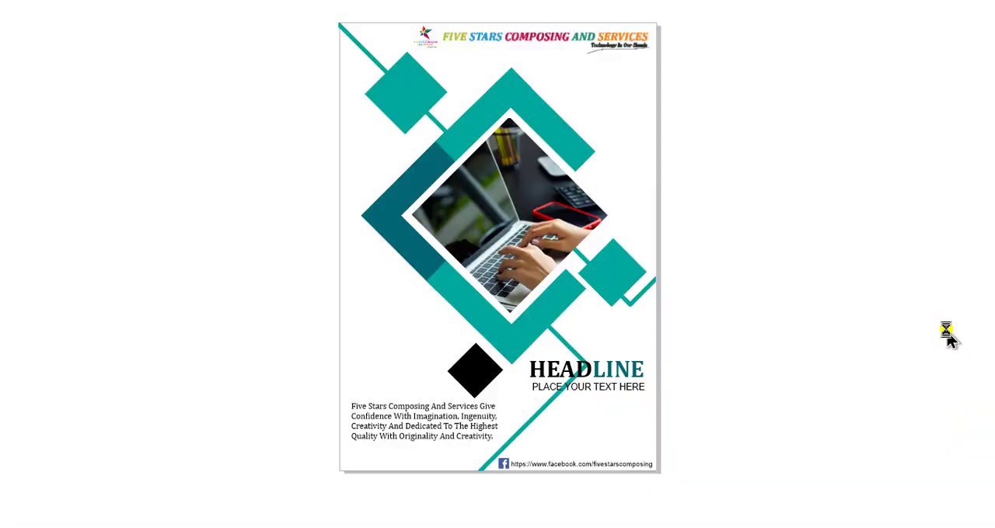